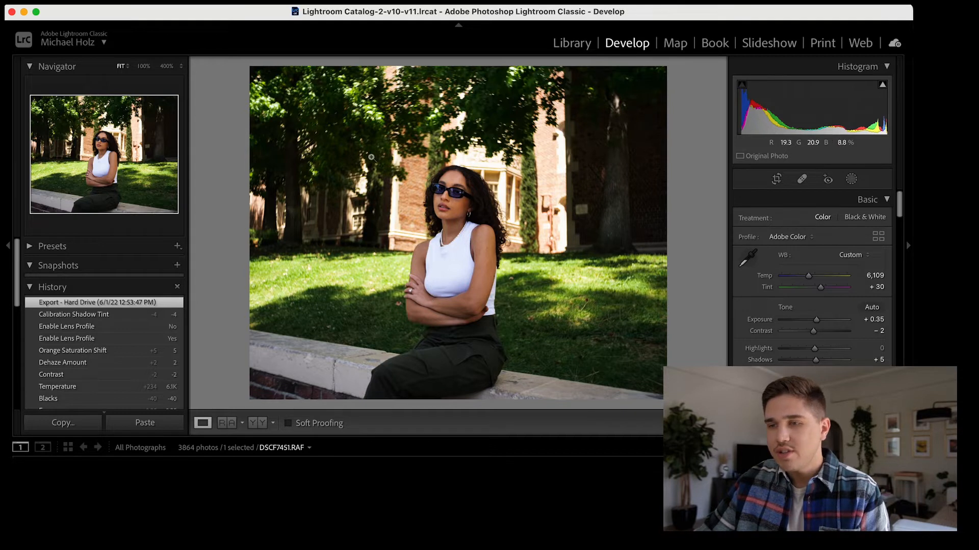
# Inspect the portrait at 100% and compare its before and after versions side by side
pyautogui.click(324, 166)
pyautogui.moveTo(519, 175); pyautogui.dragTo(352, 313)
pyautogui.moveTo(572, 219); pyautogui.dragTo(444, 276)
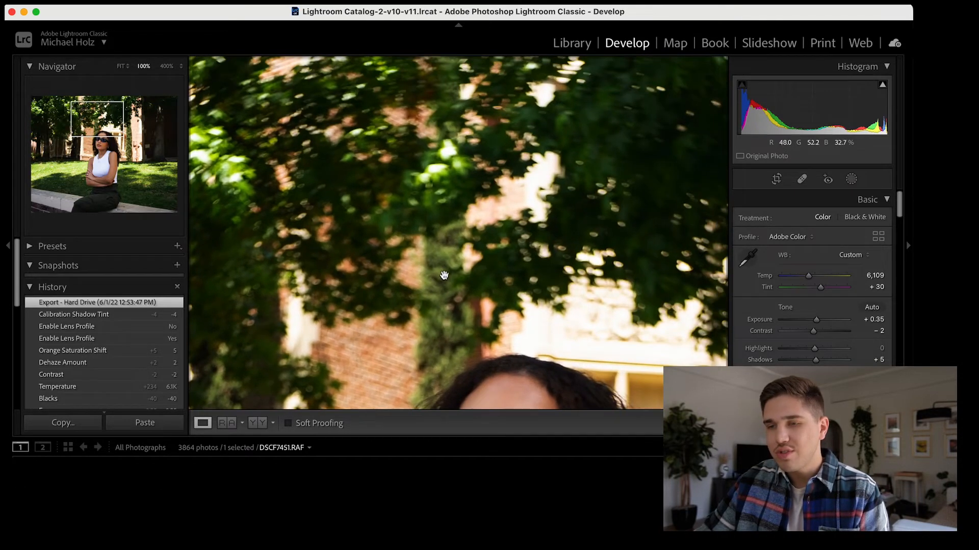
pyautogui.moveTo(511, 274); pyautogui.dragTo(419, 184)
pyautogui.moveTo(574, 335); pyautogui.dragTo(558, 120)
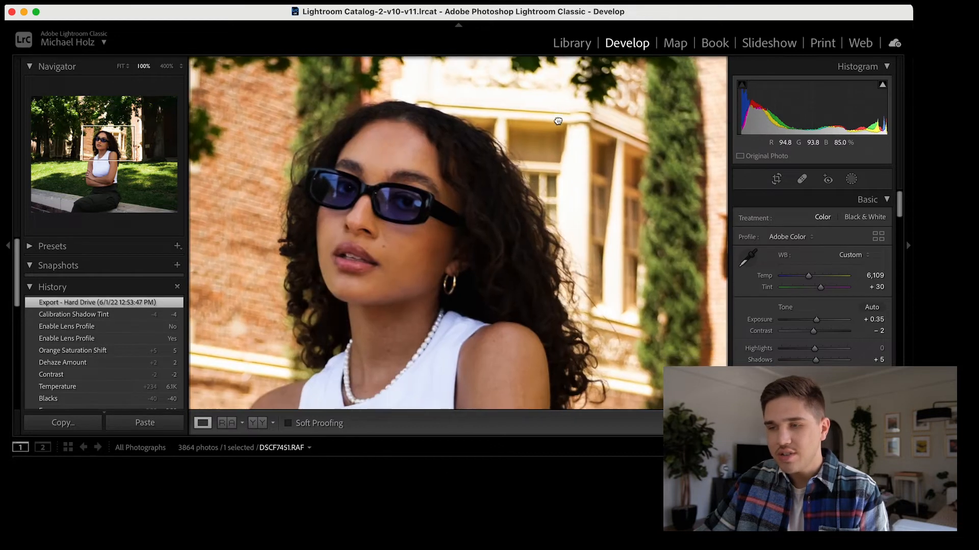
pyautogui.click(589, 226)
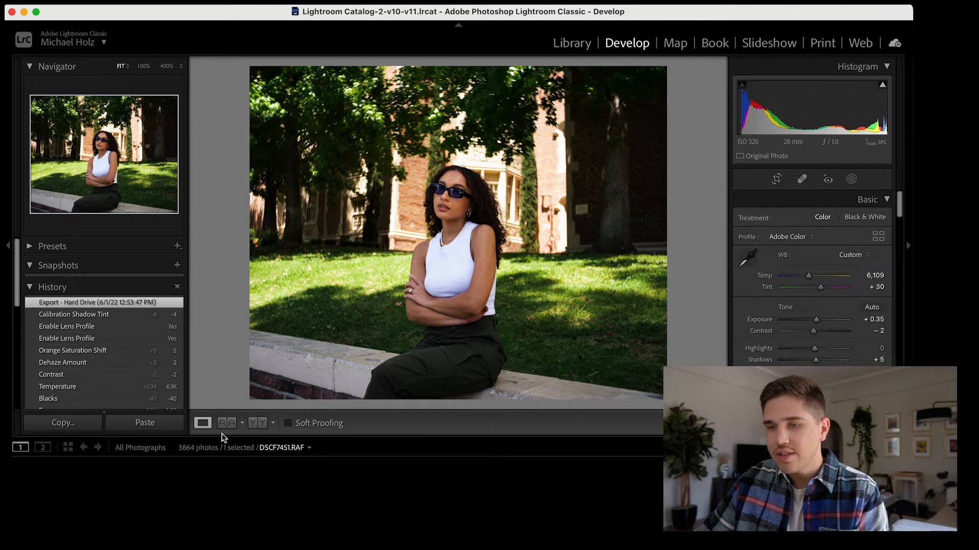
pyautogui.click(257, 423)
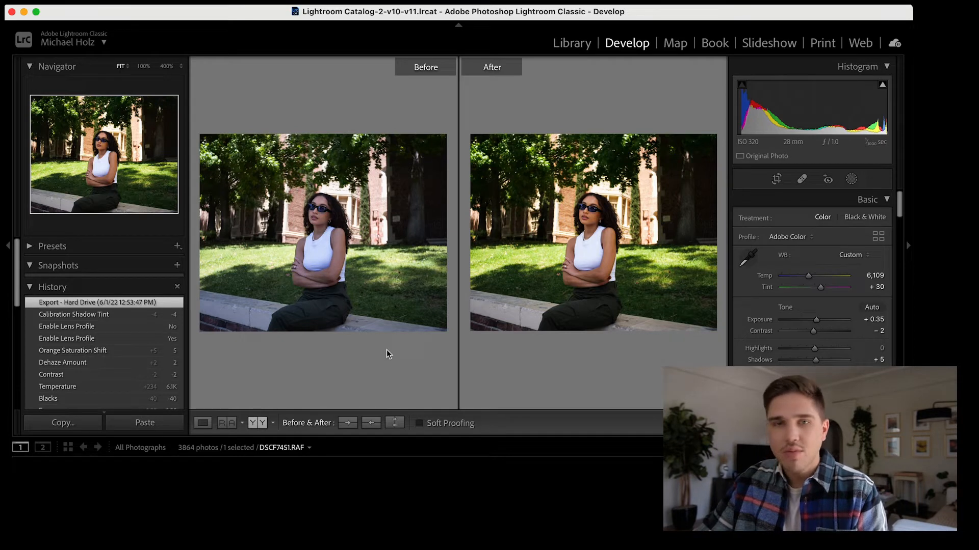
pyautogui.click(206, 427)
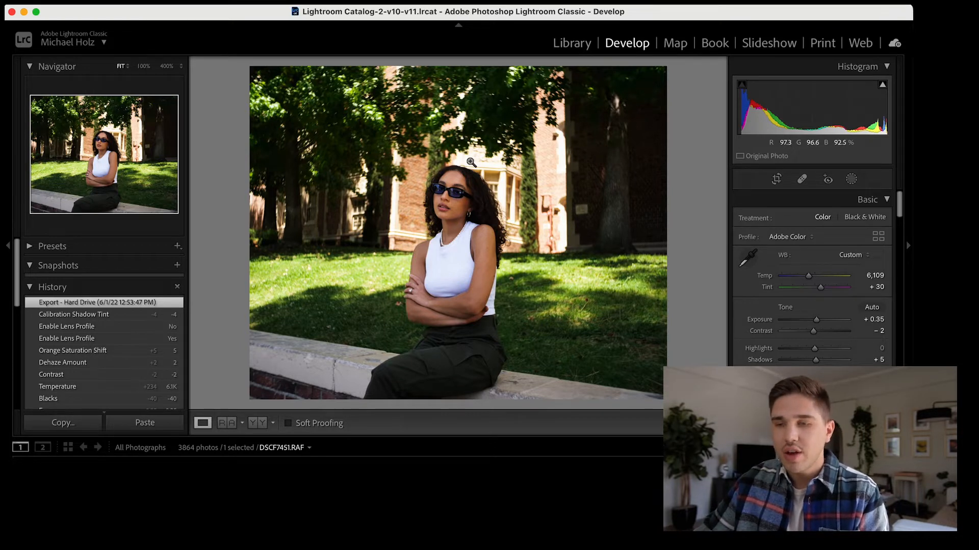
# Open a copy of the photo with Lightroom adjustments in the Dehancer Lightroom Plugin
pyautogui.rightClick(439, 170)
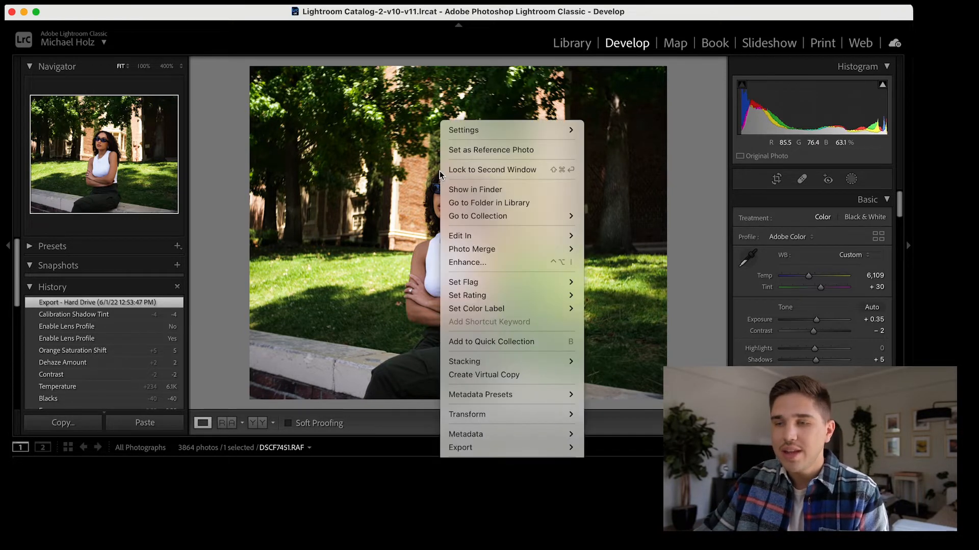
pyautogui.moveTo(484, 237)
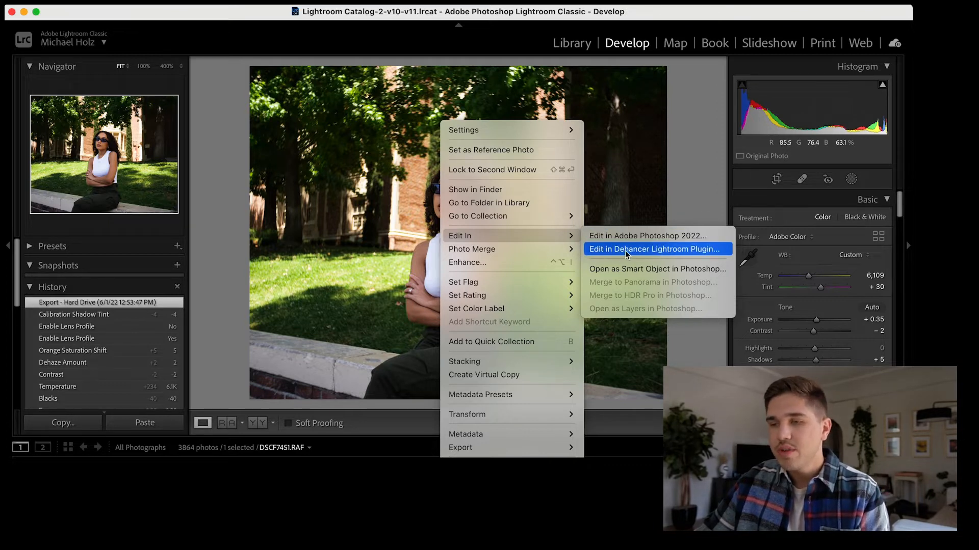
pyautogui.click(653, 254)
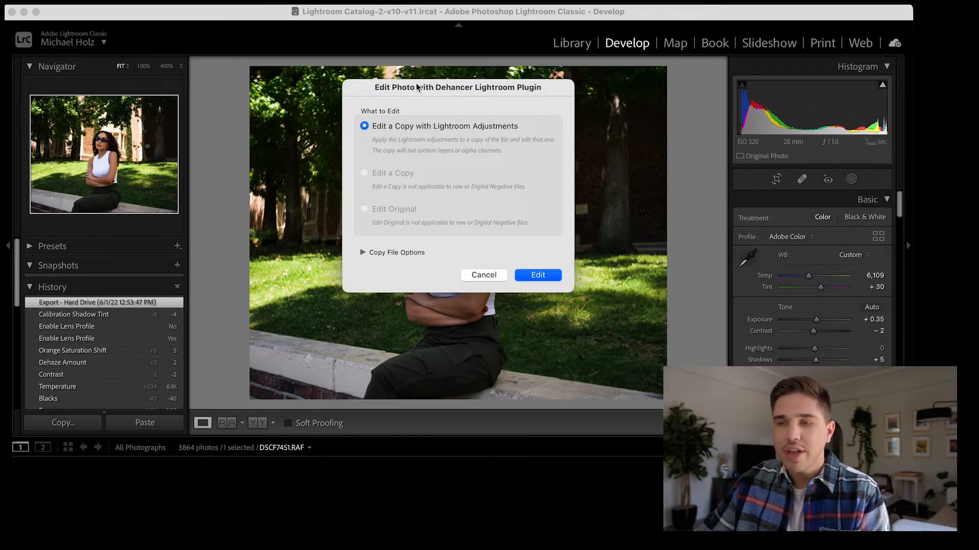
pyautogui.moveTo(416, 87); pyautogui.dragTo(409, 102)
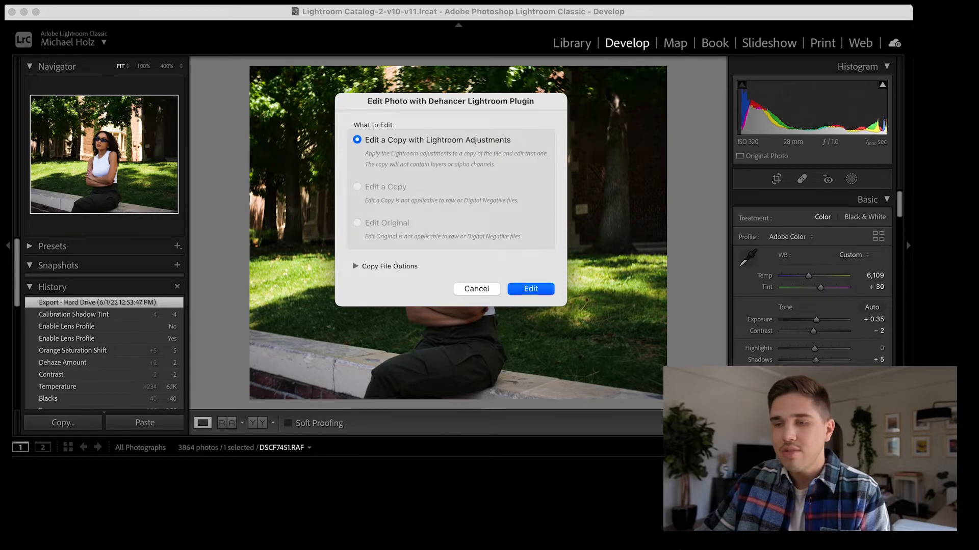
pyautogui.click(528, 289)
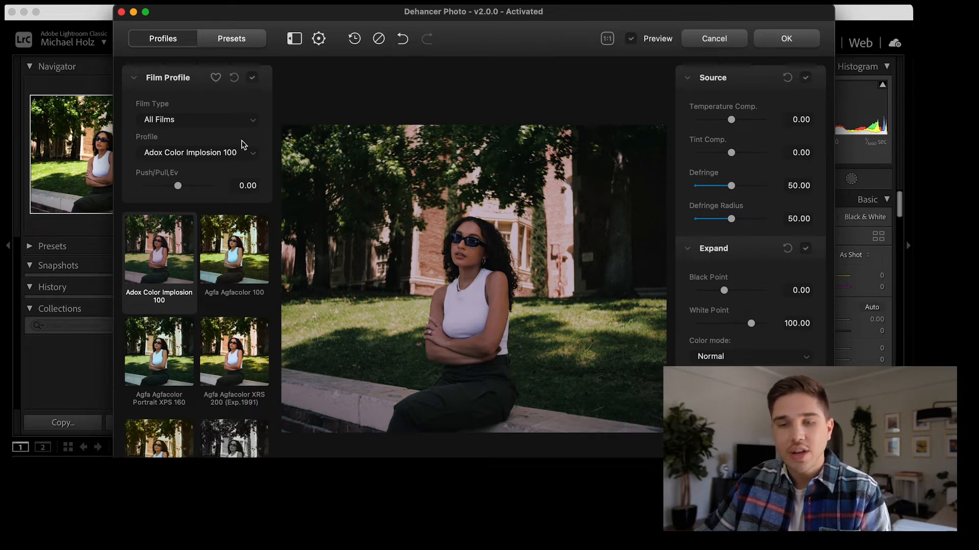
# Browse the film profiles and try Fujicolor Natura 1600 on the photo
pyautogui.scroll(-10, 211, 291)
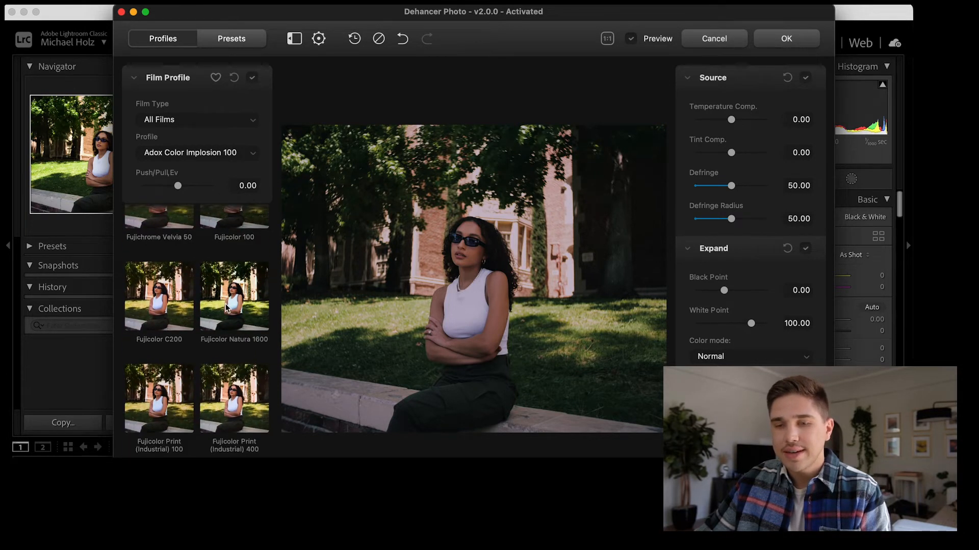
pyautogui.scroll(10, 226, 308)
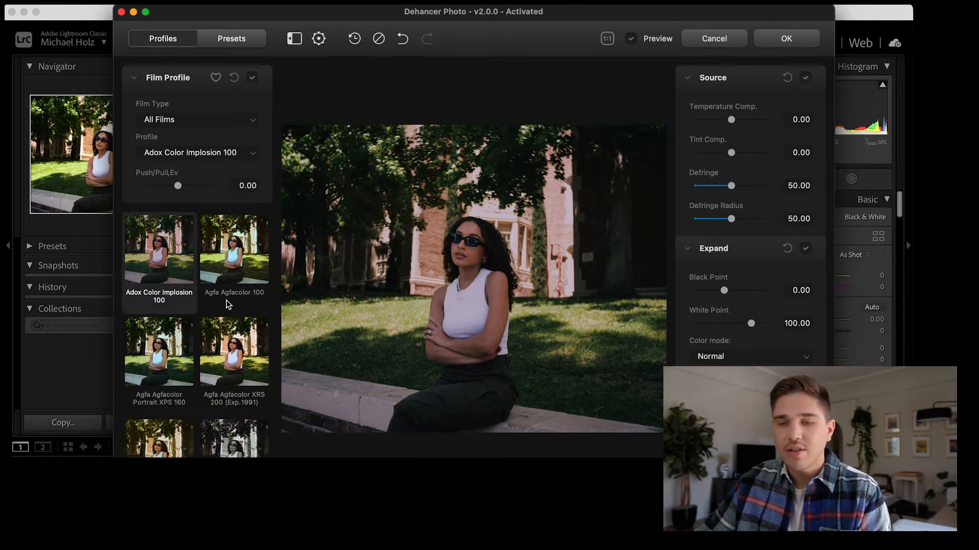
pyautogui.scroll(-4, 216, 273)
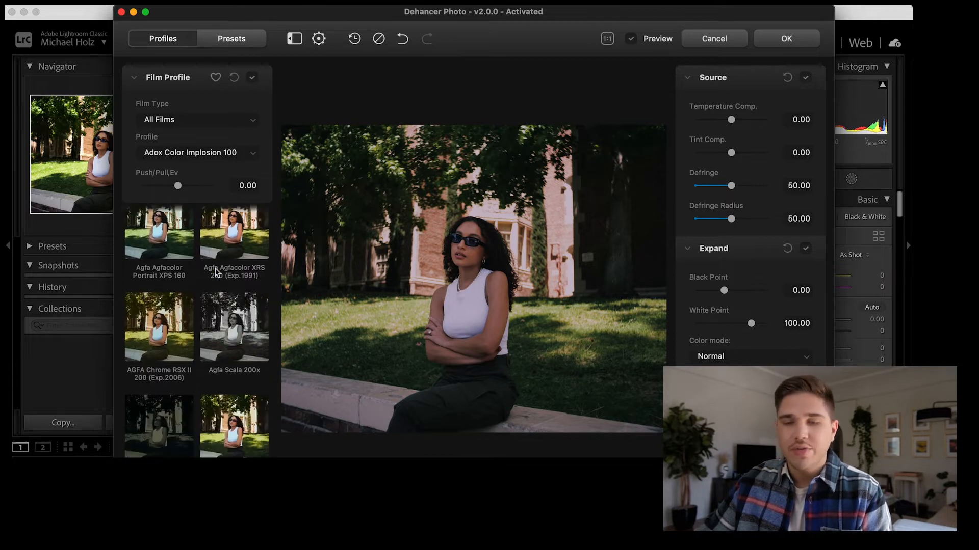
pyautogui.scroll(-8, 216, 273)
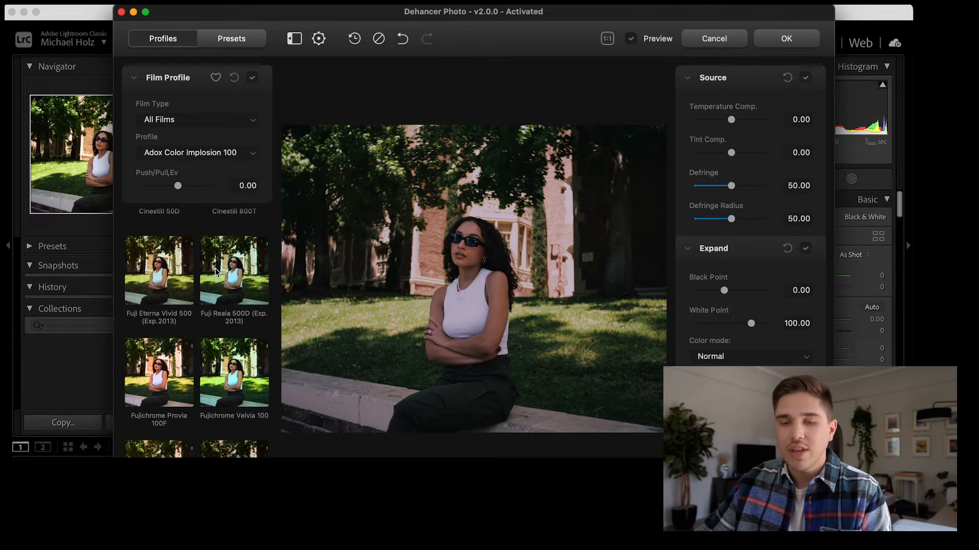
pyautogui.scroll(-3, 216, 273)
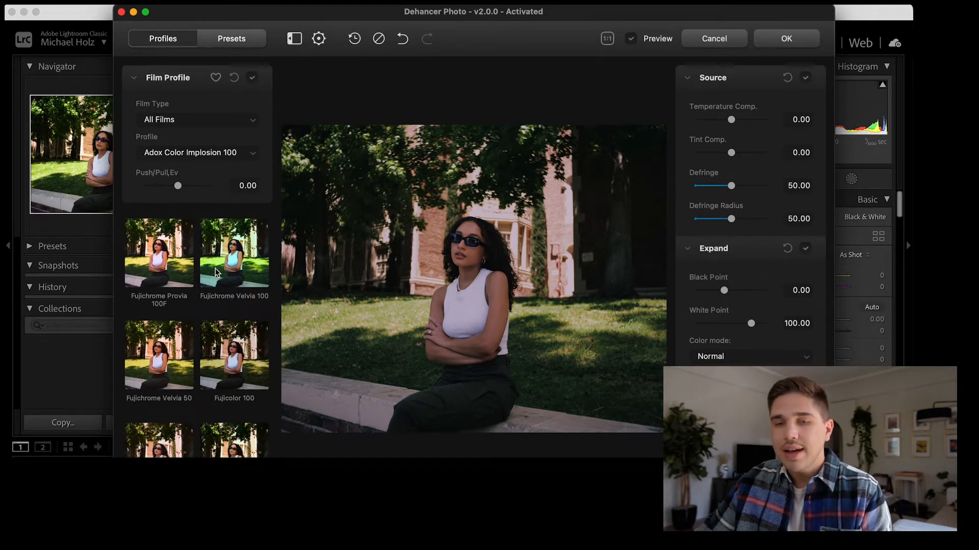
pyautogui.scroll(-3, 216, 273)
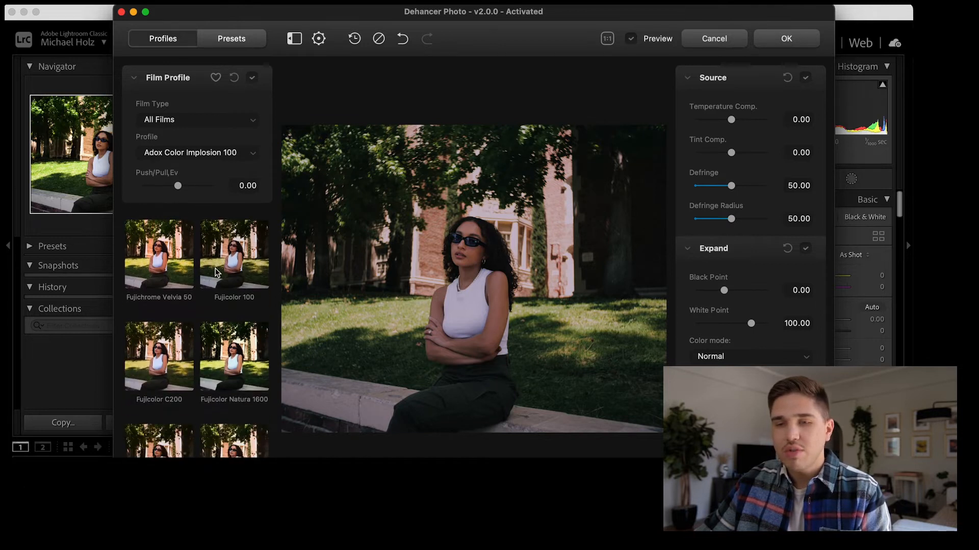
pyautogui.click(167, 272)
pyautogui.scroll(-3, 218, 280)
pyautogui.click(244, 239)
# Try the Fujicolor Pro 400H and Fujifilm Neopan Acros 100 film profiles on the photo
pyautogui.scroll(-3, 224, 266)
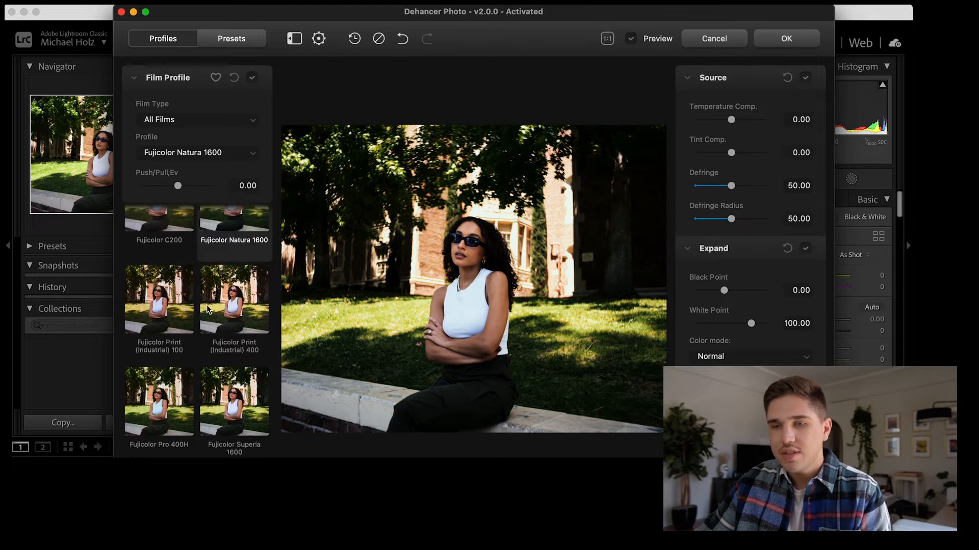
pyautogui.click(158, 282)
pyautogui.scroll(-3, 228, 319)
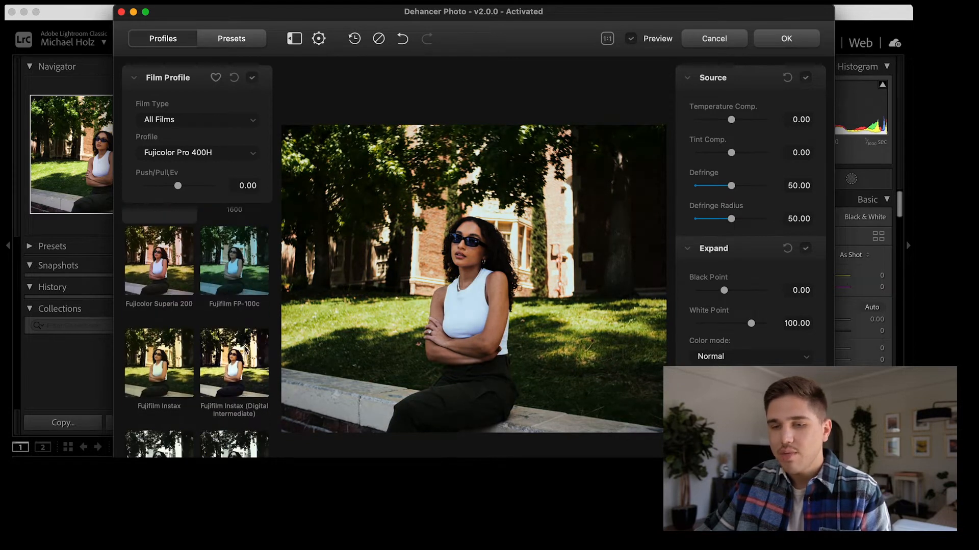
pyautogui.click(247, 351)
pyautogui.scroll(-5, 209, 337)
pyautogui.click(162, 316)
# Compare the Kodak Ektar 100 look and apply the Kodak Ektachrome E100 (2017) film profile
pyautogui.scroll(-3, 174, 311)
pyautogui.scroll(-3, 225, 293)
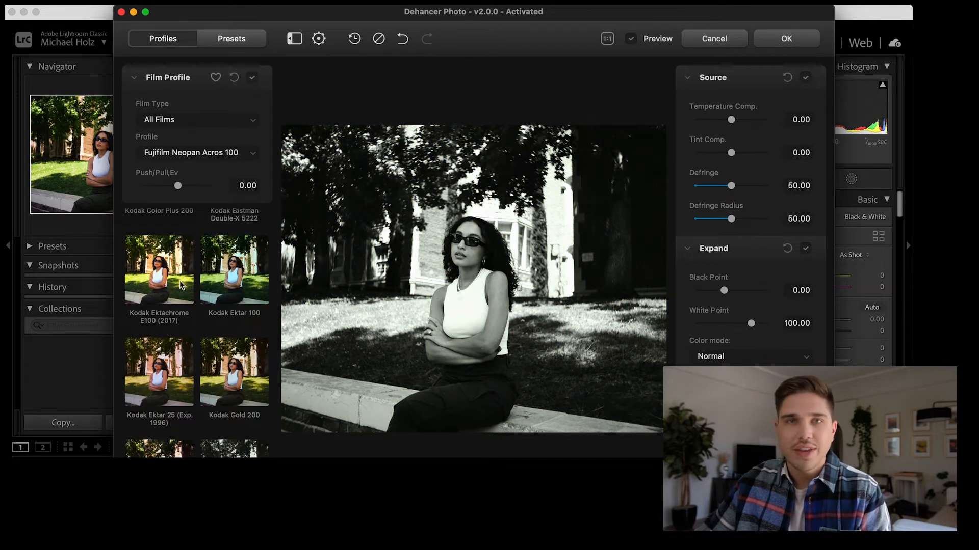
pyautogui.scroll(1, 194, 297)
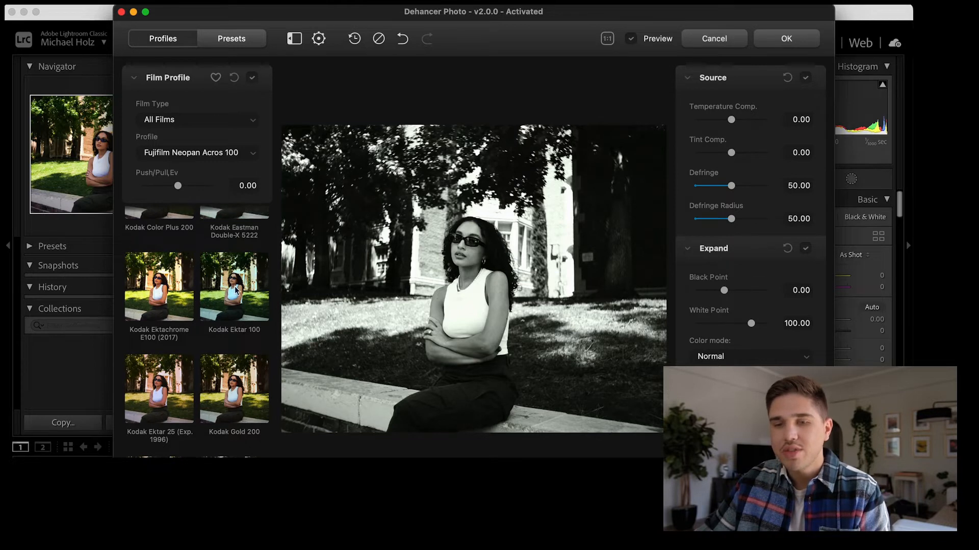
pyautogui.click(176, 293)
pyautogui.scroll(-3, 178, 322)
pyautogui.scroll(3, 245, 343)
pyautogui.click(245, 293)
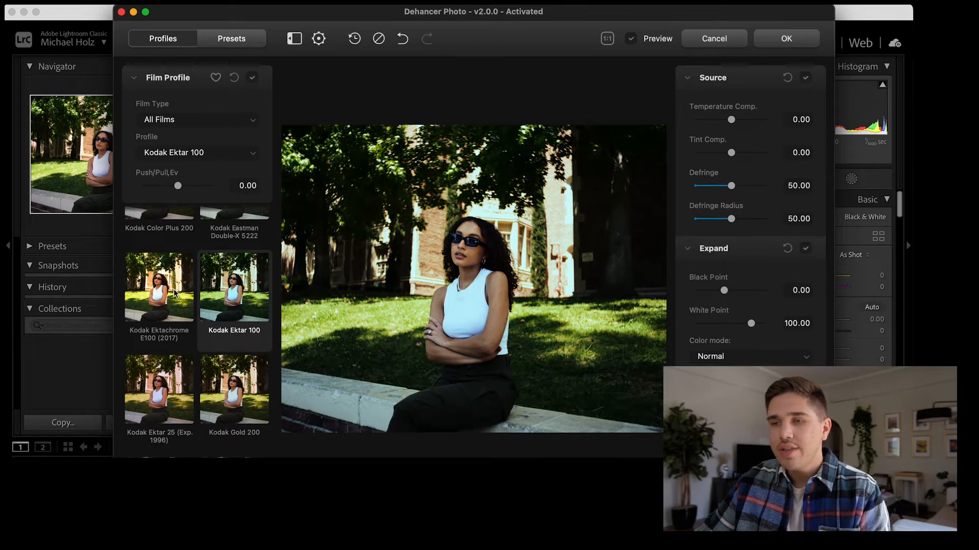
pyautogui.click(174, 293)
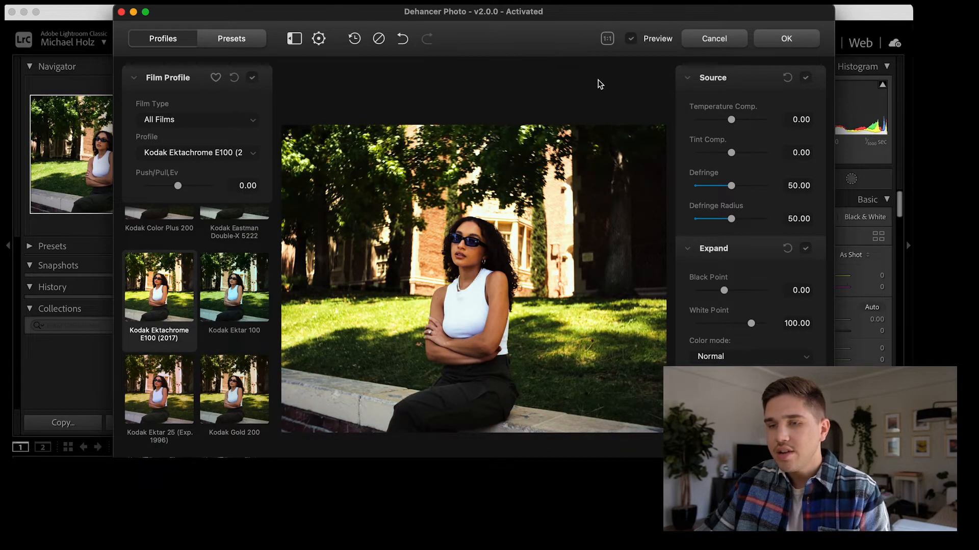
# Compare the photo with and without the Dehancer effects and inspect it at different magnifications
pyautogui.click(630, 39)
pyautogui.click(630, 40)
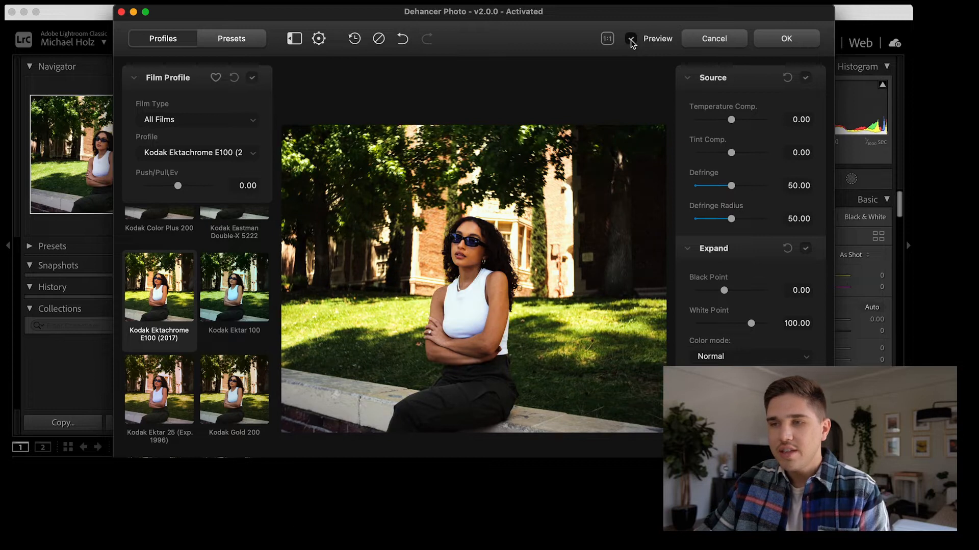
pyautogui.click(631, 40)
pyautogui.click(631, 40)
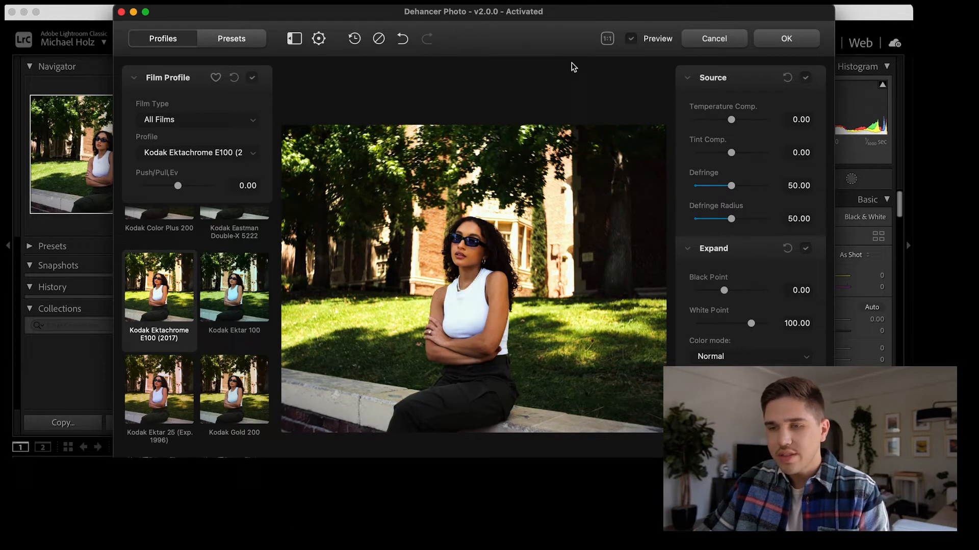
pyautogui.click(607, 39)
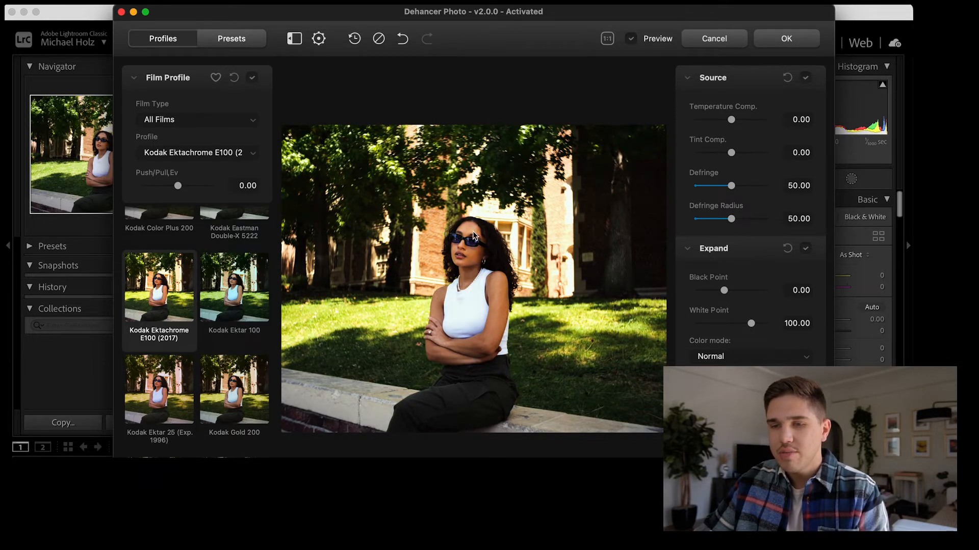
pyautogui.scroll(-5, 457, 246)
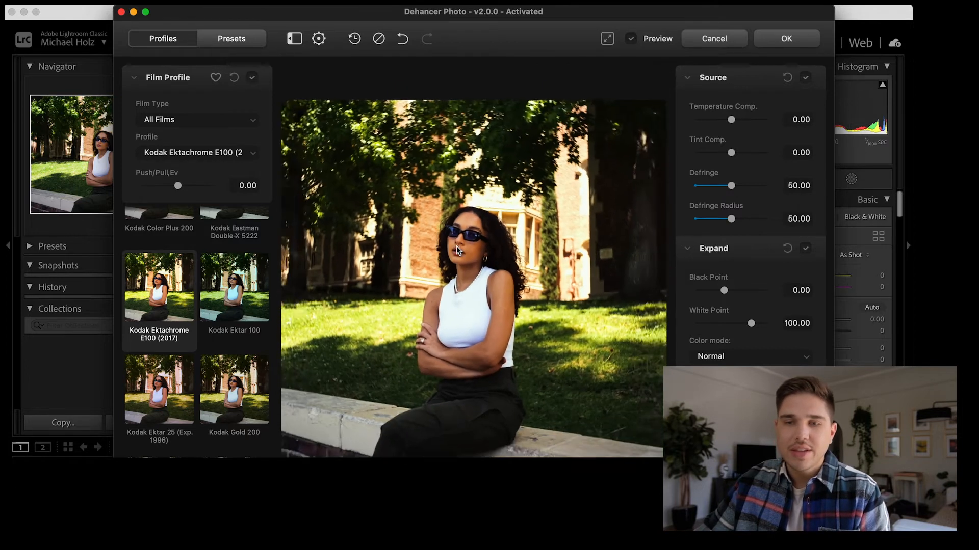
pyautogui.scroll(2, 457, 246)
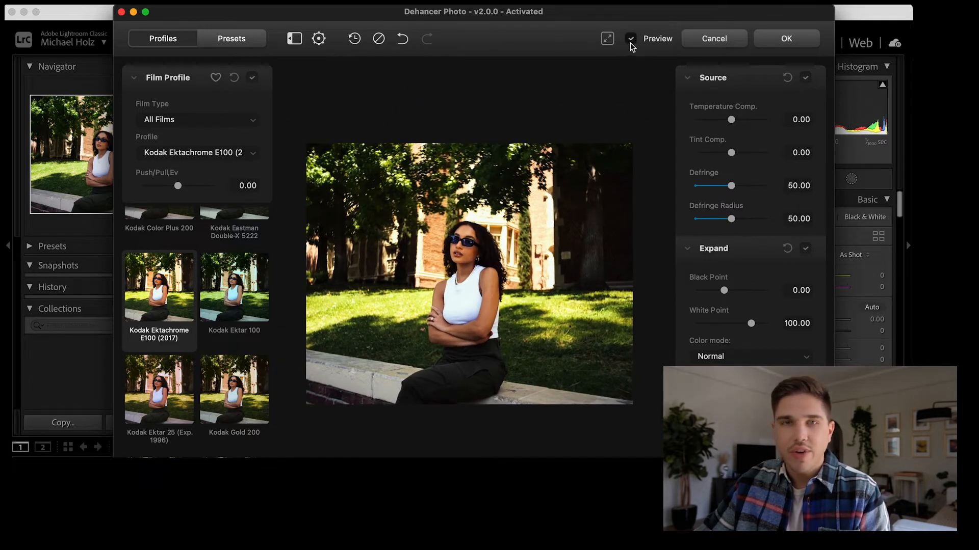
# Turn off the Film Profile effect
pyautogui.scroll(5, 203, 285)
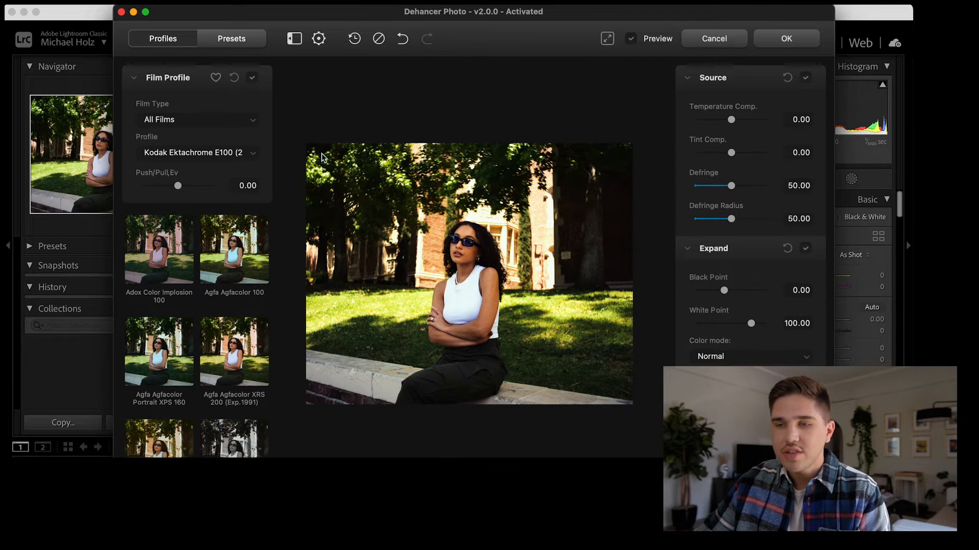
pyautogui.click(253, 78)
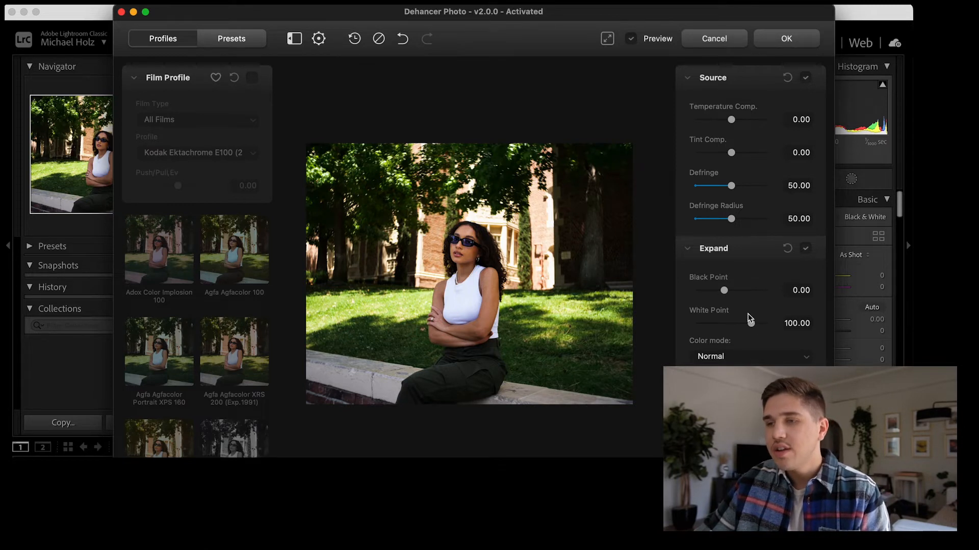
# Try a Temperature Comp. of 1.39 in the Source settings and reset them to their defaults
pyautogui.scroll(-4, 759, 224)
pyautogui.scroll(4, 759, 222)
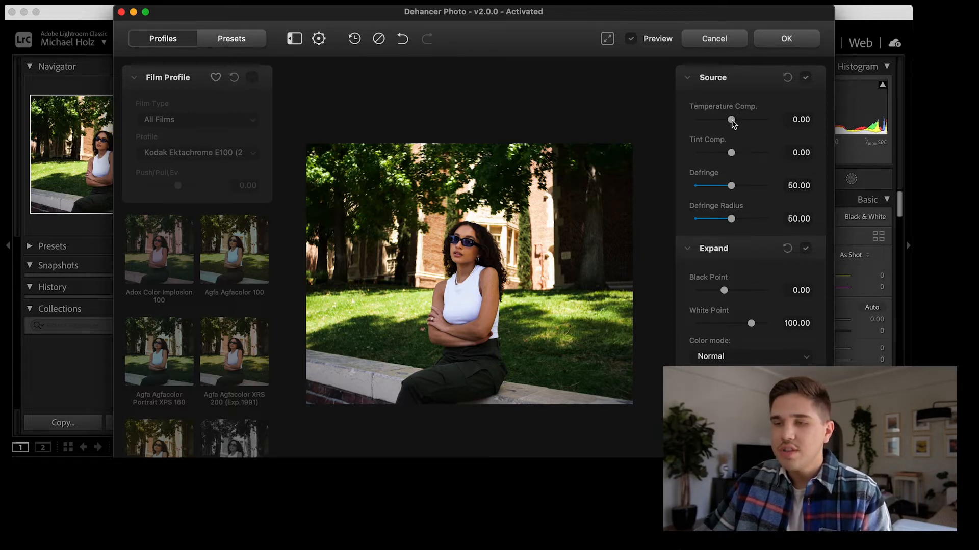
pyautogui.moveTo(731, 121)
pyautogui.mouseDown()
pyautogui.moveTo(741, 122)
pyautogui.moveTo(732, 124)
pyautogui.mouseUp()
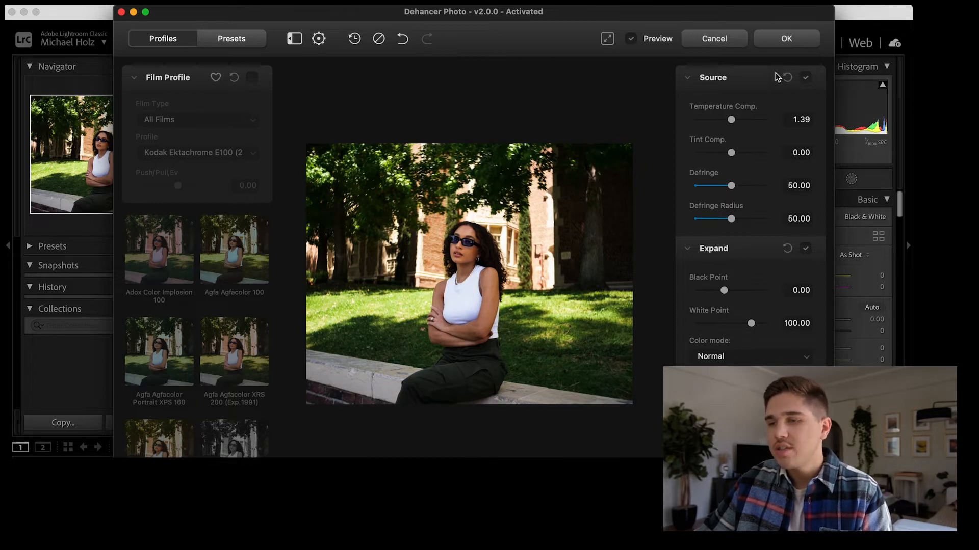
pyautogui.click(787, 78)
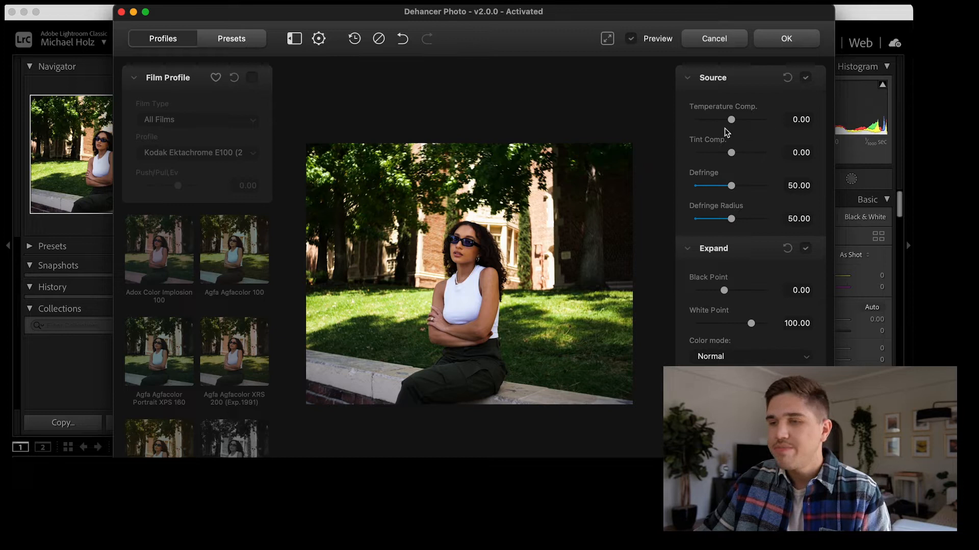
# Try a Black Point of 3.21 and the Luma color mode in the Expand settings and reset them
pyautogui.scroll(-5, 754, 159)
pyautogui.moveTo(724, 151); pyautogui.dragTo(728, 151)
pyautogui.click(719, 217)
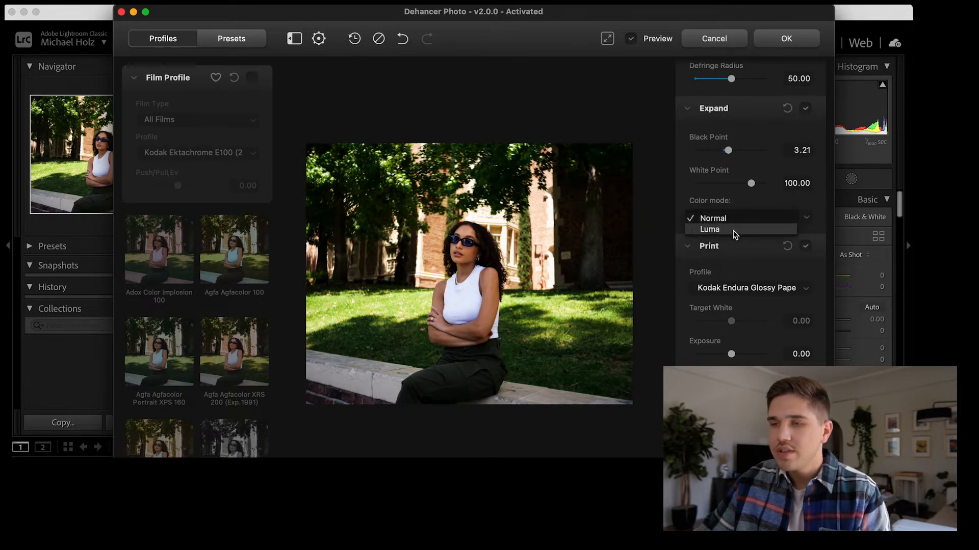
pyautogui.click(734, 234)
pyautogui.click(732, 219)
pyautogui.click(727, 208)
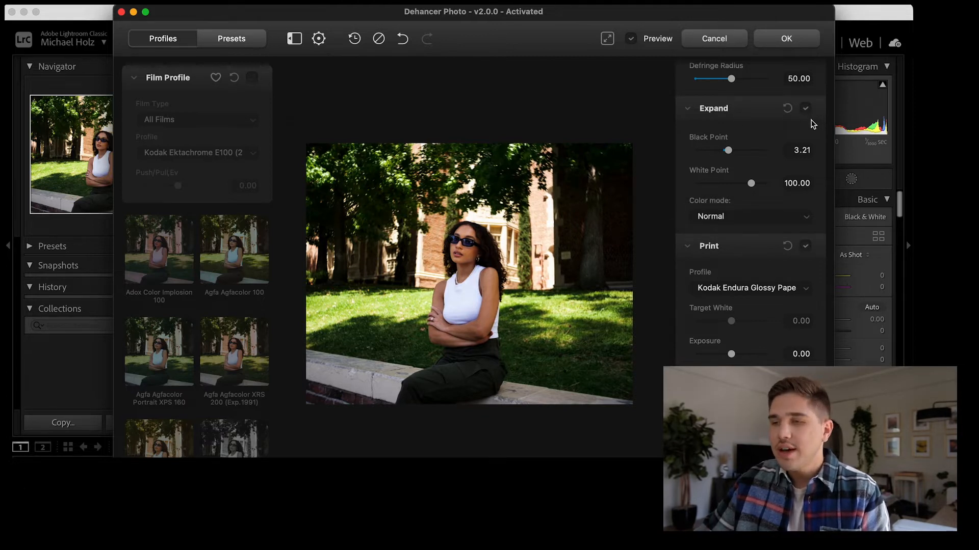
pyautogui.click(787, 108)
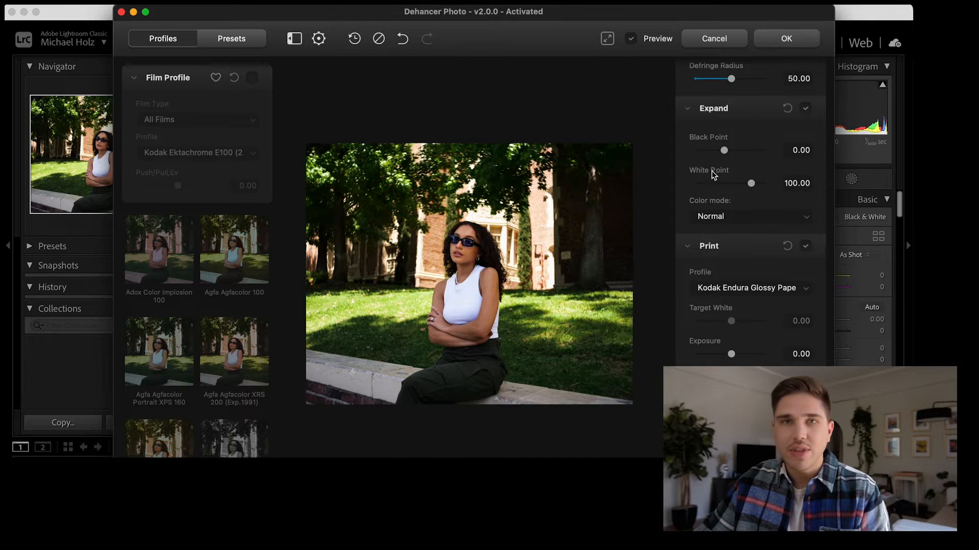
# Try an Exposure of 0.92 in the Print settings and reset them to their defaults
pyautogui.scroll(-3, 712, 173)
pyautogui.scroll(-1, 759, 184)
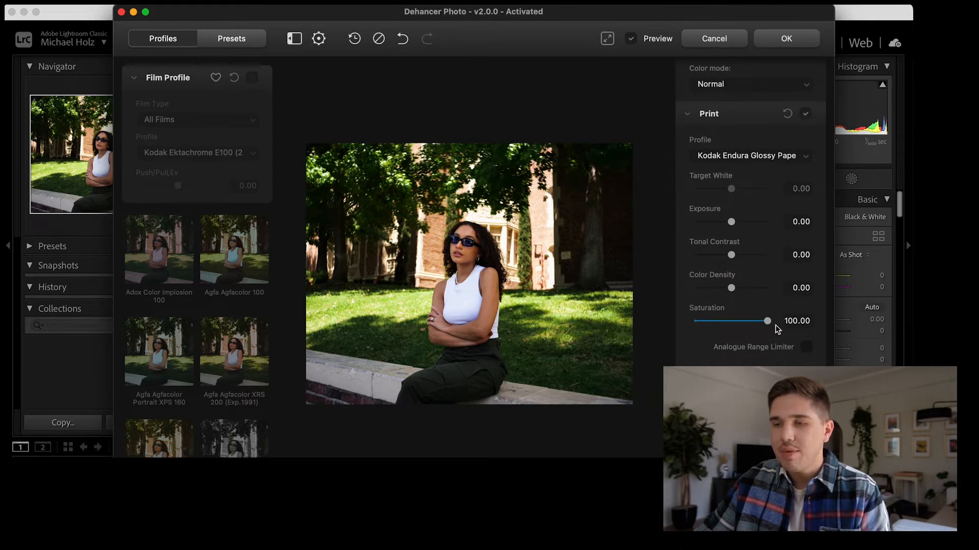
pyautogui.moveTo(731, 222); pyautogui.dragTo(743, 229)
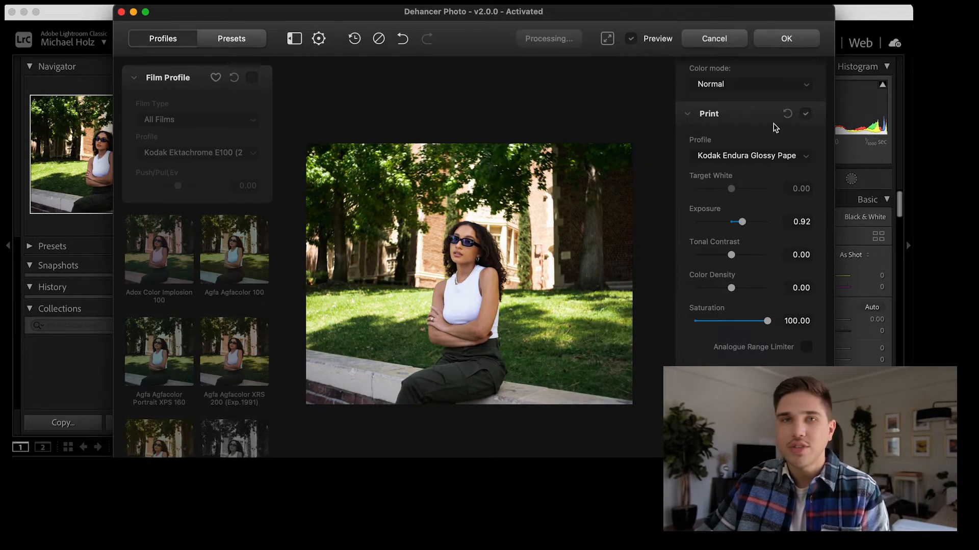
pyautogui.click(786, 117)
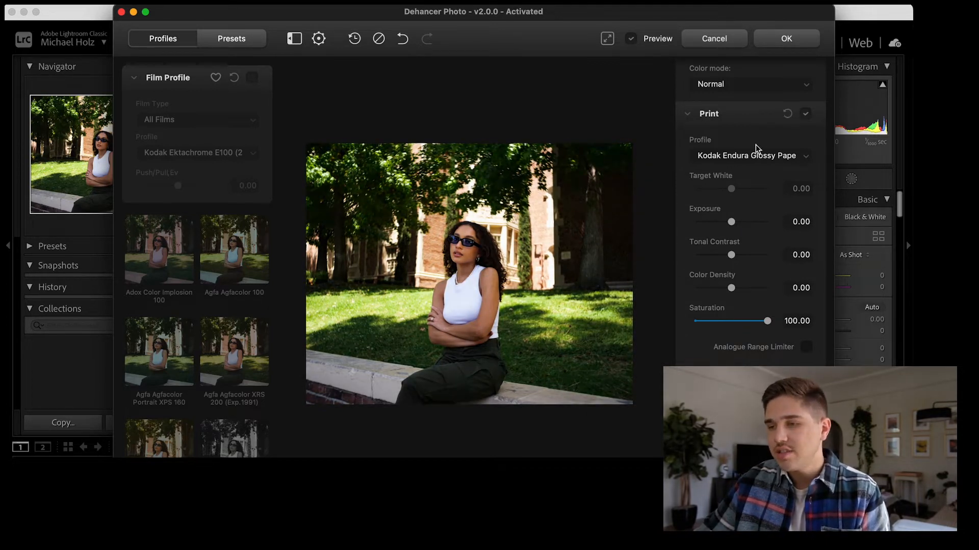
# Try the Color Head sliders ganged together at -3.58 and reset the Color Head settings
pyautogui.scroll(-5, 757, 151)
pyautogui.scroll(-1, 757, 152)
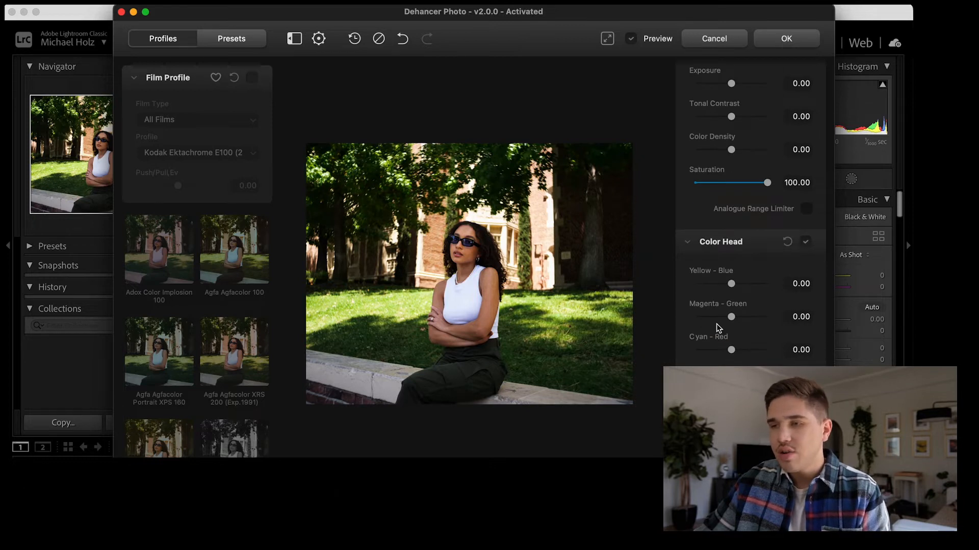
pyautogui.scroll(-4, 748, 263)
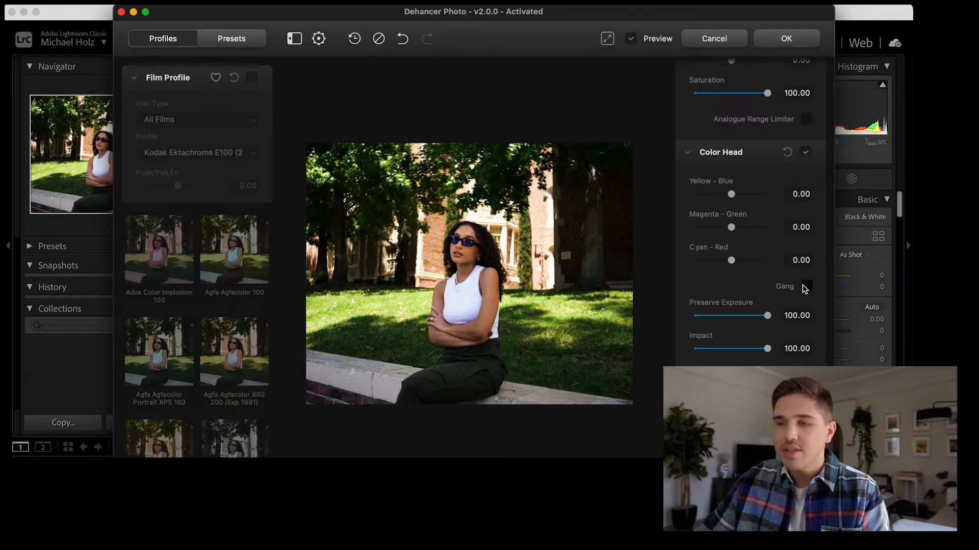
pyautogui.moveTo(732, 231)
pyautogui.mouseDown()
pyautogui.moveTo(719, 231)
pyautogui.moveTo(748, 230)
pyautogui.moveTo(724, 230)
pyautogui.moveTo(733, 230)
pyautogui.mouseUp()
pyautogui.moveTo(752, 232); pyautogui.dragTo(729, 235)
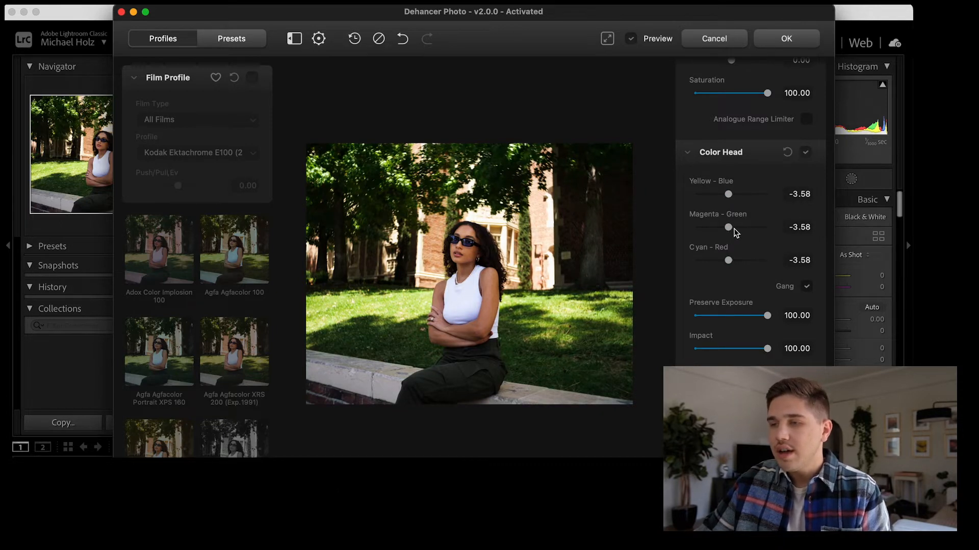
pyautogui.click(788, 153)
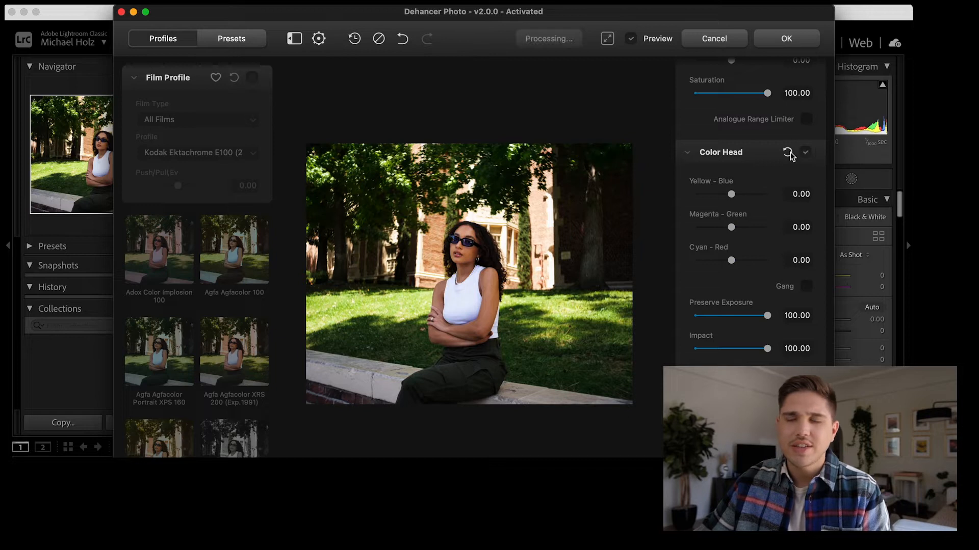
# Turn on Film Grain, set its Color to 0, and compare the photo with the grain off and on
pyautogui.scroll(-5, 750, 229)
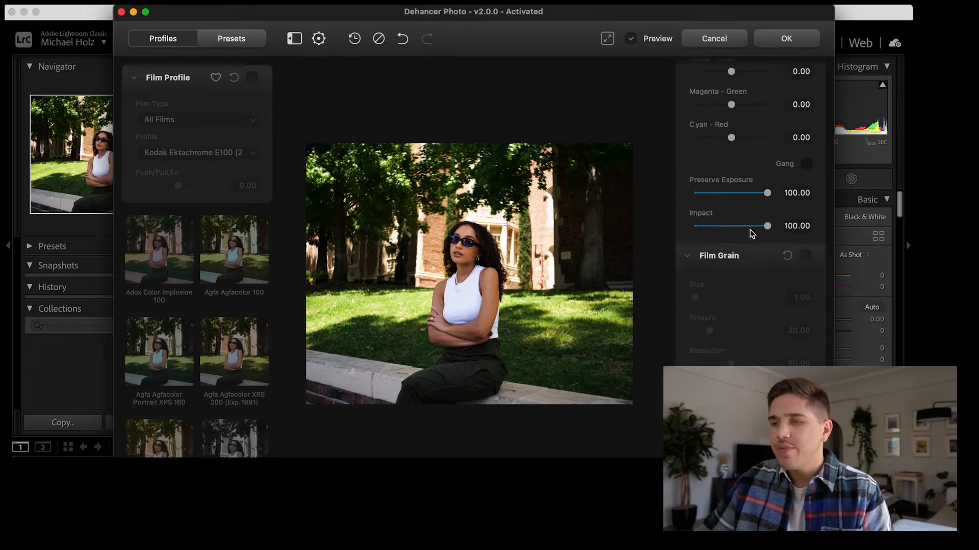
pyautogui.scroll(-6, 744, 195)
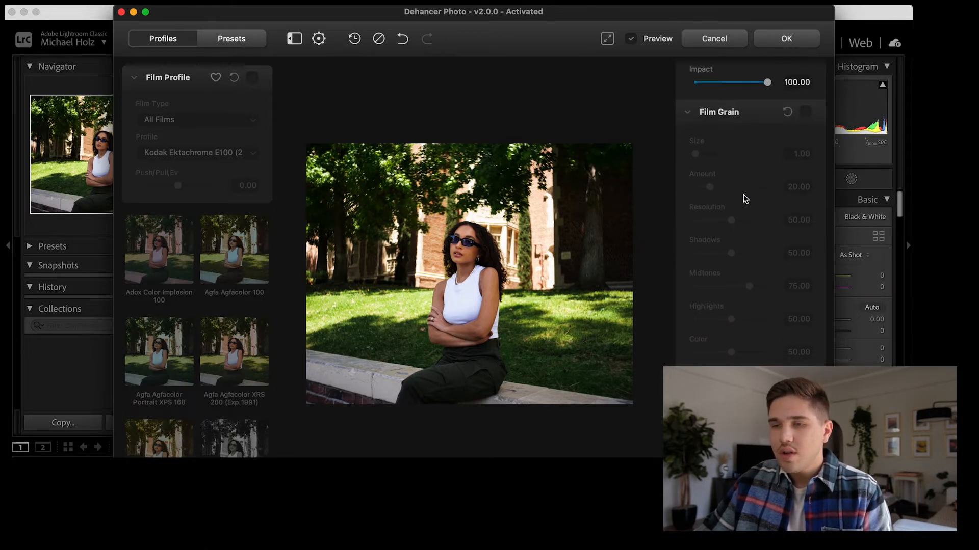
pyautogui.click(805, 87)
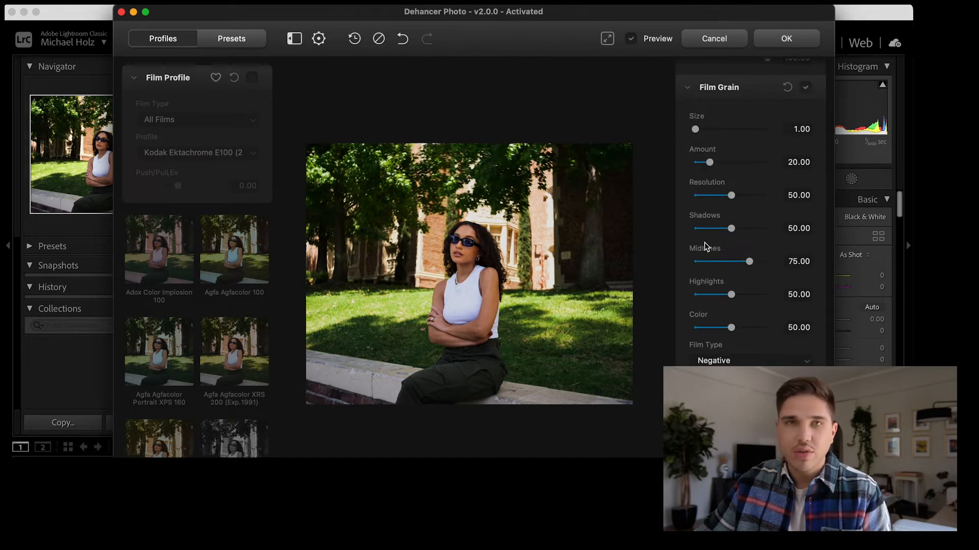
pyautogui.moveTo(733, 332); pyautogui.dragTo(689, 331)
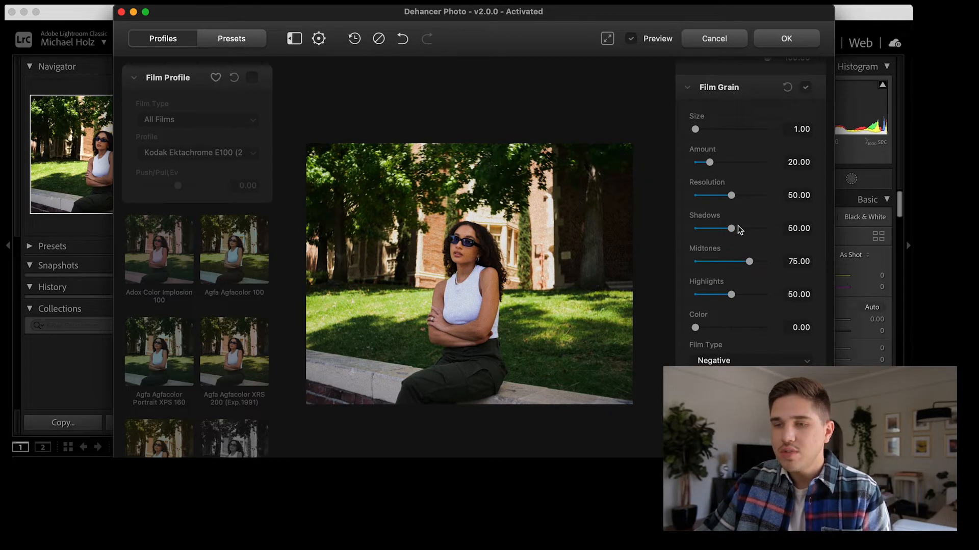
pyautogui.click(804, 89)
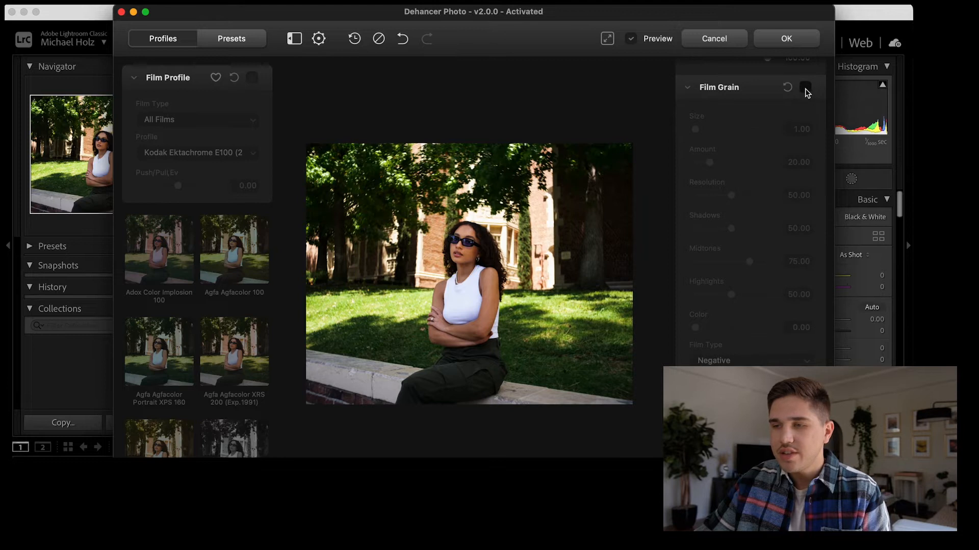
pyautogui.click(804, 88)
# Set the Film Grain Resolution to 100 and inspect the grain up close on the subject
pyautogui.scroll(5, 425, 253)
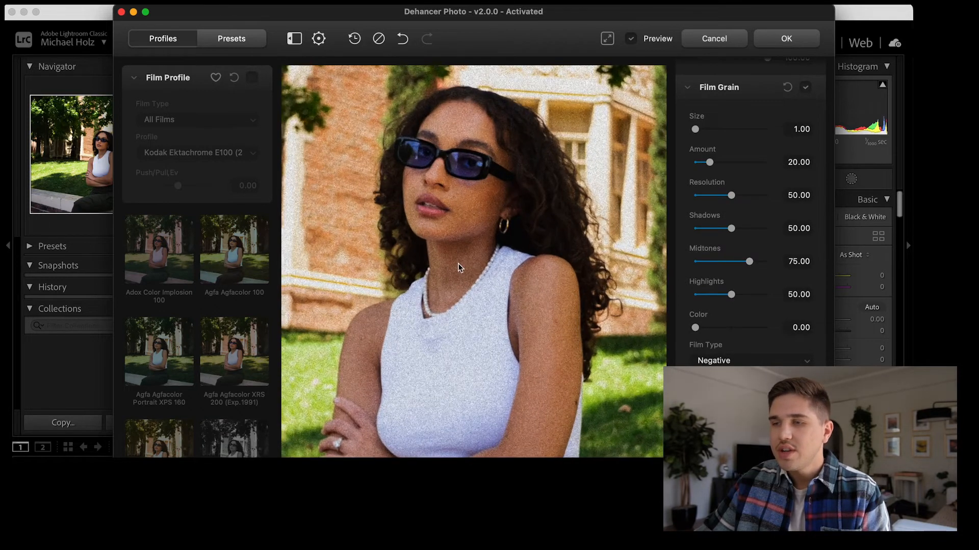
pyautogui.moveTo(436, 256); pyautogui.dragTo(565, 203)
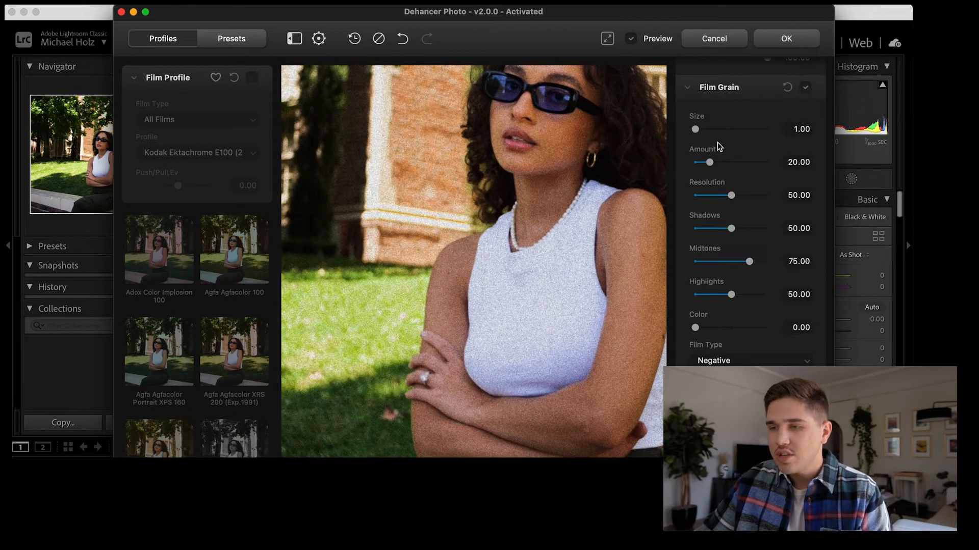
pyautogui.moveTo(732, 196); pyautogui.dragTo(786, 198)
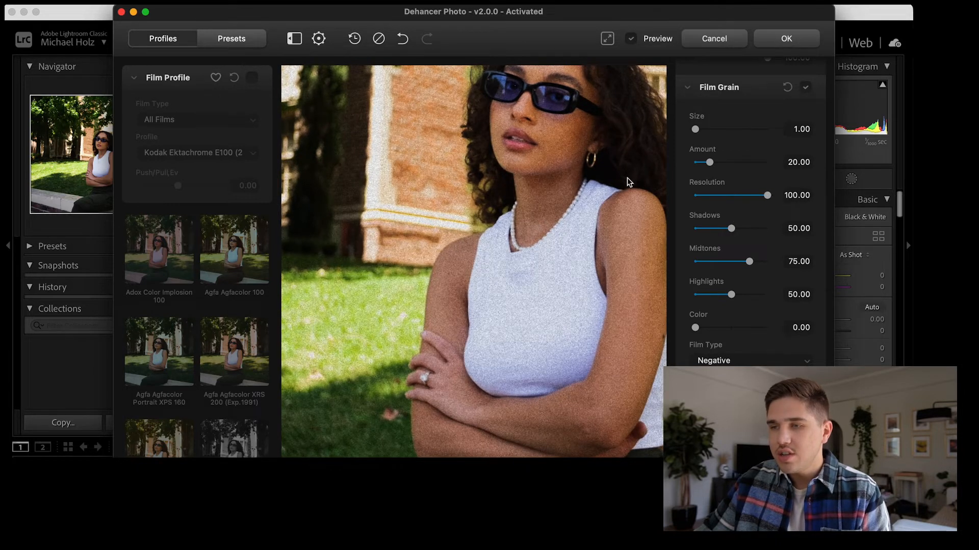
pyautogui.scroll(4, 601, 232)
pyautogui.scroll(3, 600, 238)
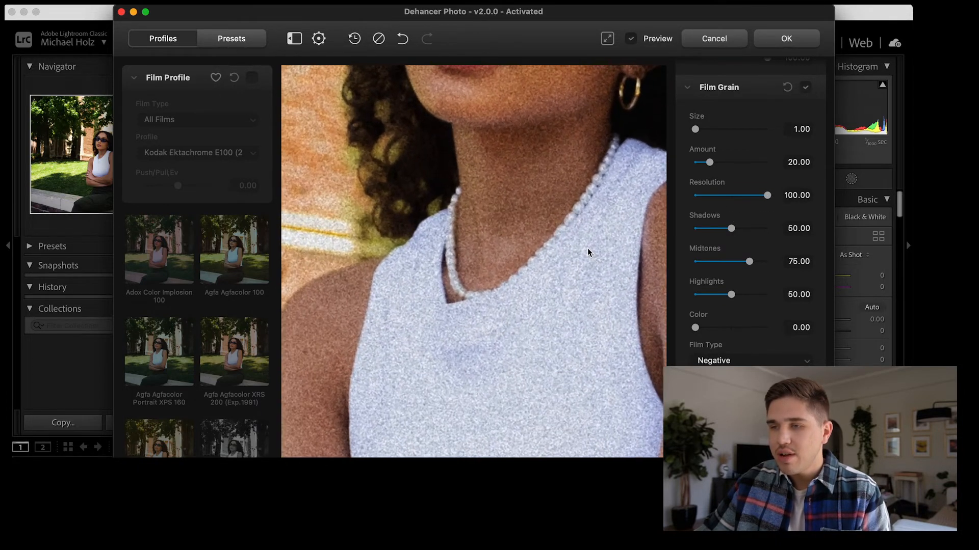
# Try a coarse, heavy film grain with Size 8.82 and Amount 65.81, and inspect it on the face
pyautogui.moveTo(695, 129); pyautogui.dragTo(747, 130)
pyautogui.moveTo(710, 162); pyautogui.dragTo(743, 162)
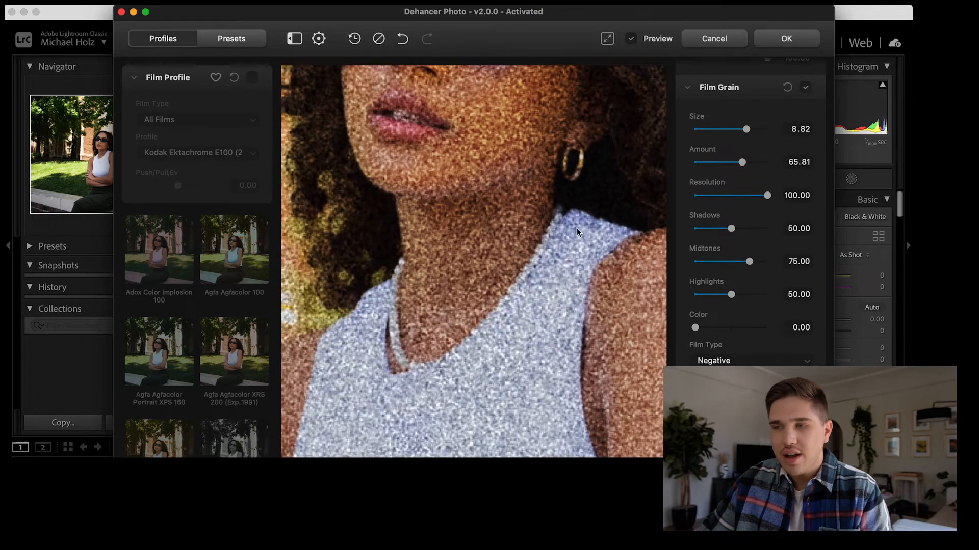
pyautogui.scroll(-4, 574, 234)
pyautogui.moveTo(570, 192); pyautogui.dragTo(562, 270)
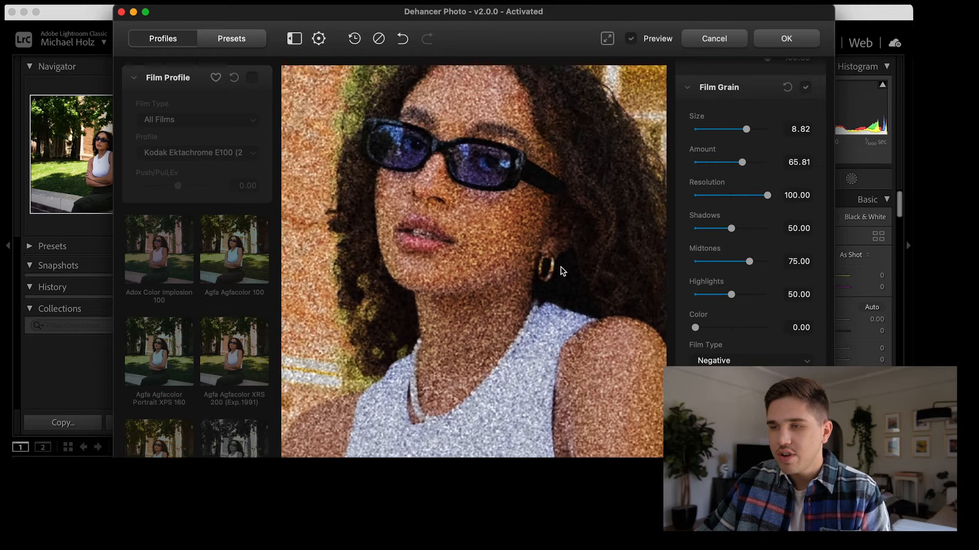
# Set the Film Grain Size to 2.91, Amount to 5.71, Highlights to 3.54, Midtones to 10.56 and Shadows to 10
pyautogui.moveTo(746, 130); pyautogui.dragTo(706, 130)
pyautogui.moveTo(741, 163); pyautogui.dragTo(698, 162)
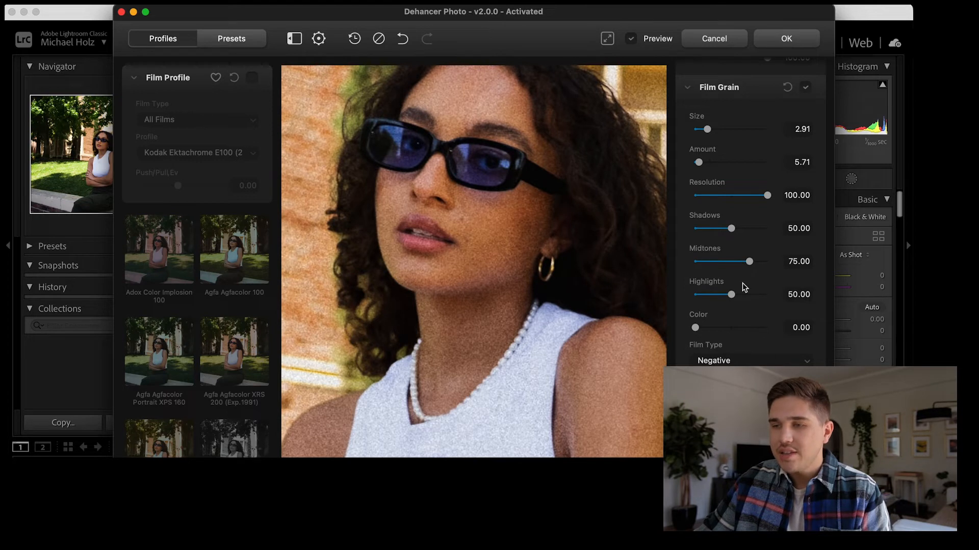
pyautogui.moveTo(731, 295); pyautogui.dragTo(697, 295)
pyautogui.moveTo(749, 261); pyautogui.dragTo(702, 262)
pyautogui.moveTo(731, 229); pyautogui.dragTo(701, 228)
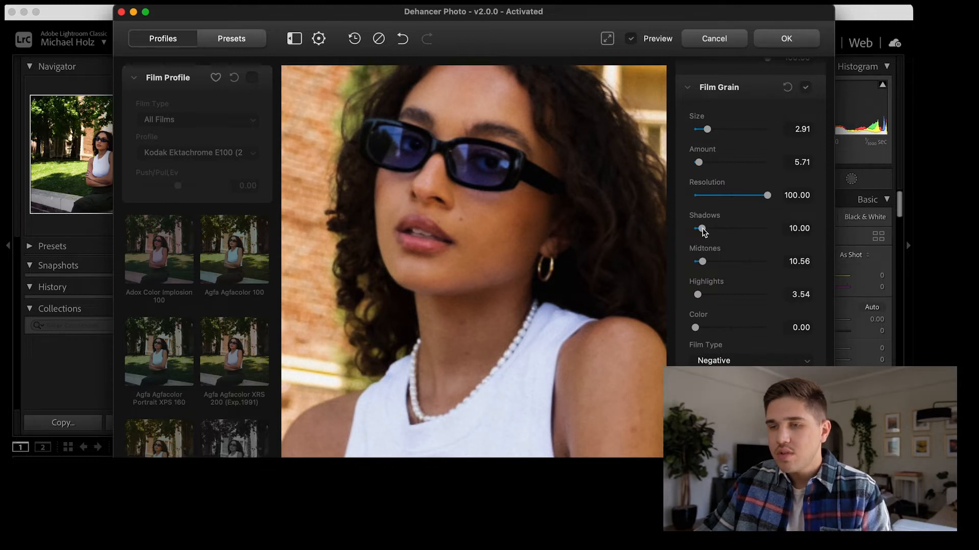
# Compare the photo with the film grain off and on at a wider view
pyautogui.scroll(-5, 542, 203)
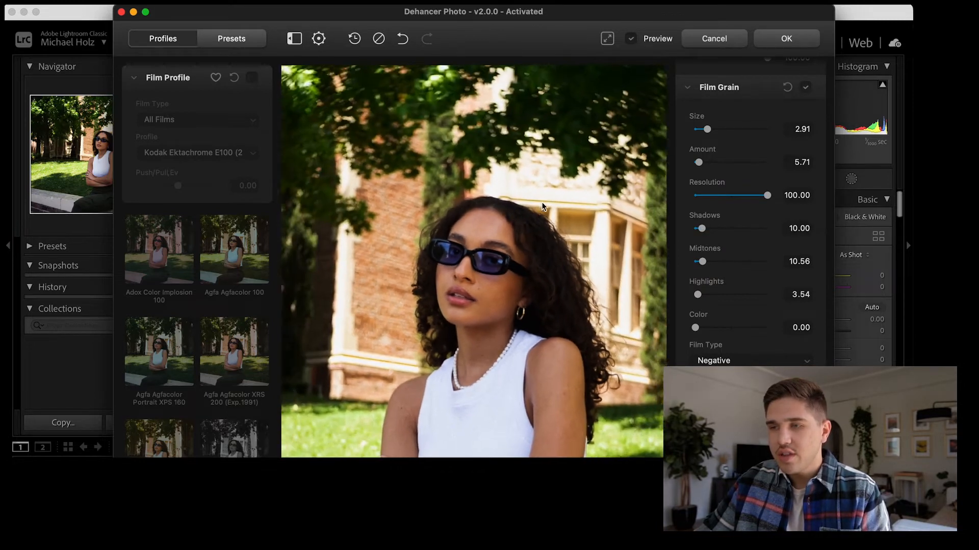
pyautogui.scroll(-8, 488, 176)
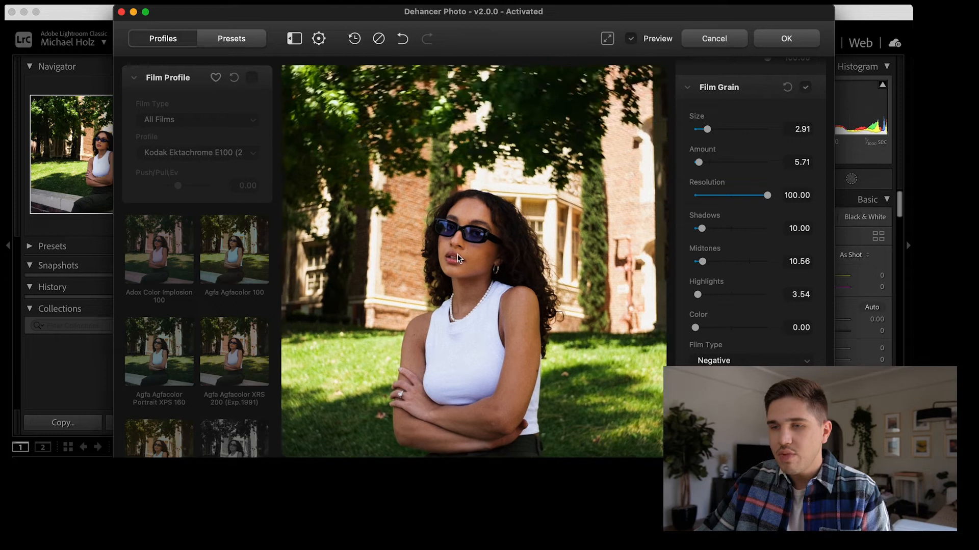
pyautogui.click(805, 87)
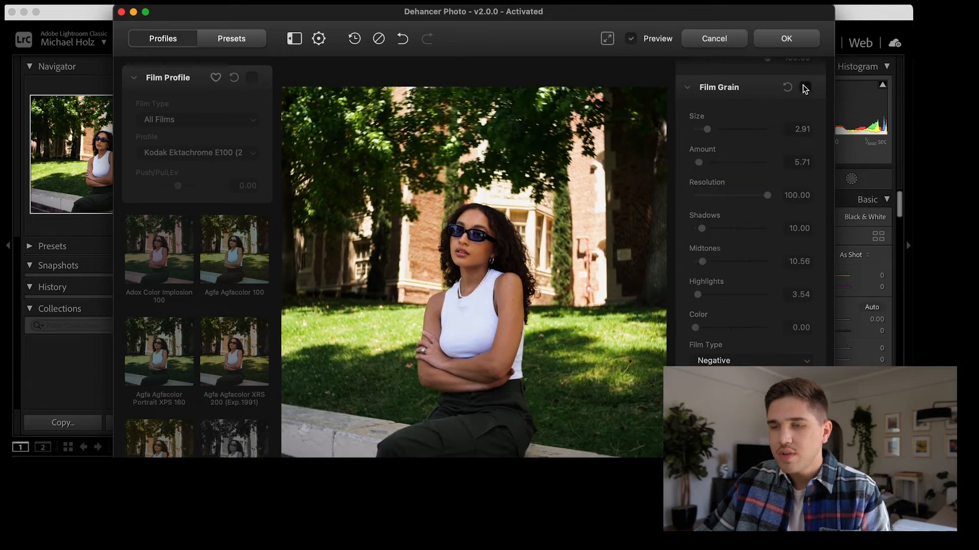
pyautogui.click(805, 87)
pyautogui.click(806, 87)
pyautogui.click(806, 87)
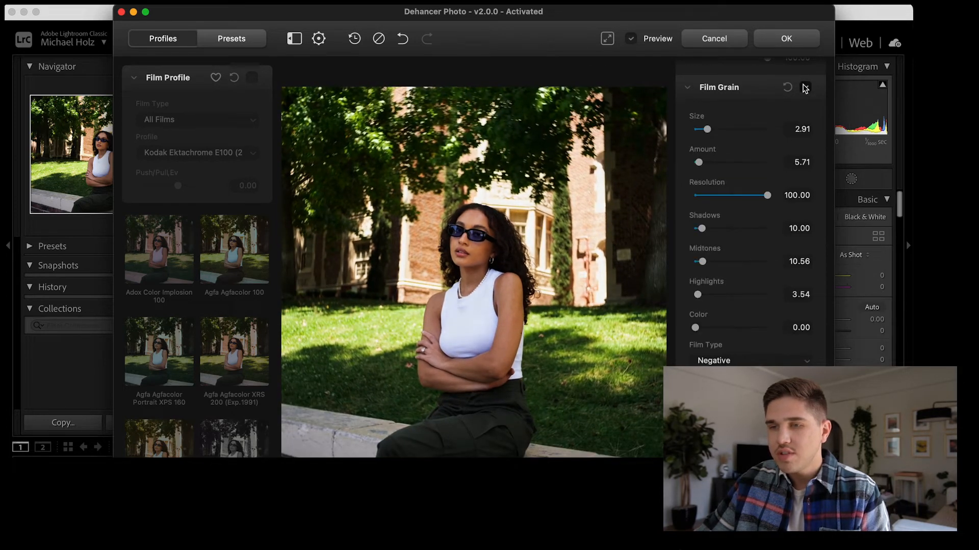
# Compare the film grain off and on in a close-up of the subject's face
pyautogui.scroll(2, 462, 215)
pyautogui.scroll(2, 463, 213)
pyautogui.scroll(4, 463, 212)
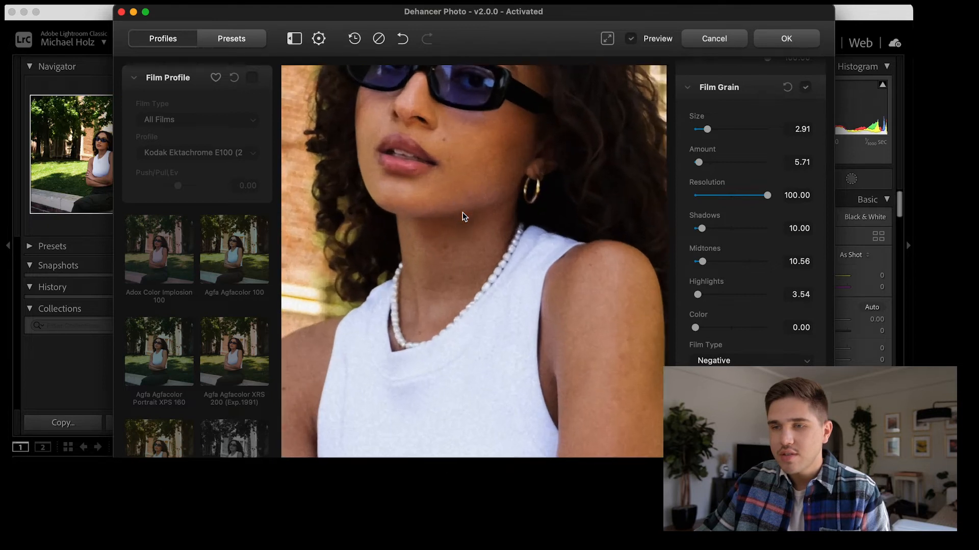
pyautogui.moveTo(473, 146); pyautogui.dragTo(473, 284)
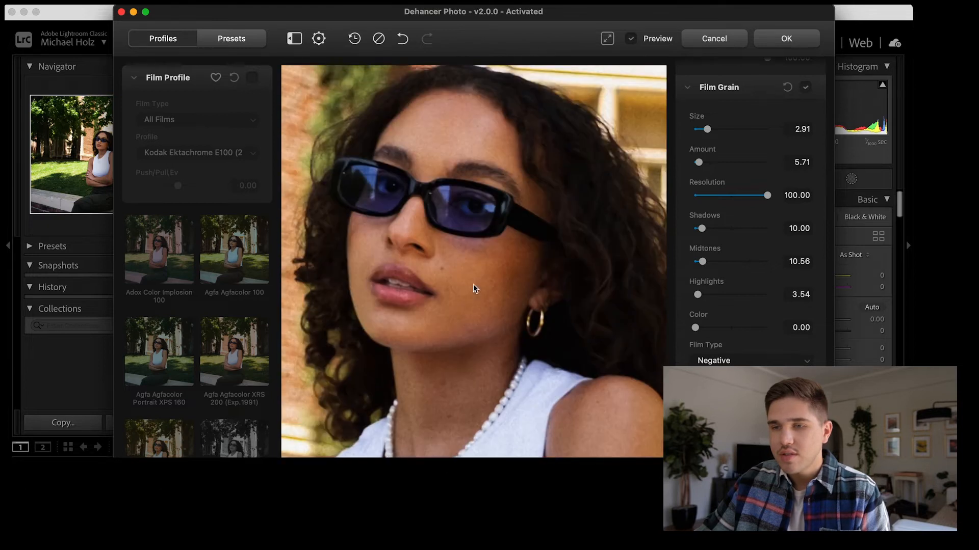
pyautogui.click(806, 87)
pyautogui.click(806, 87)
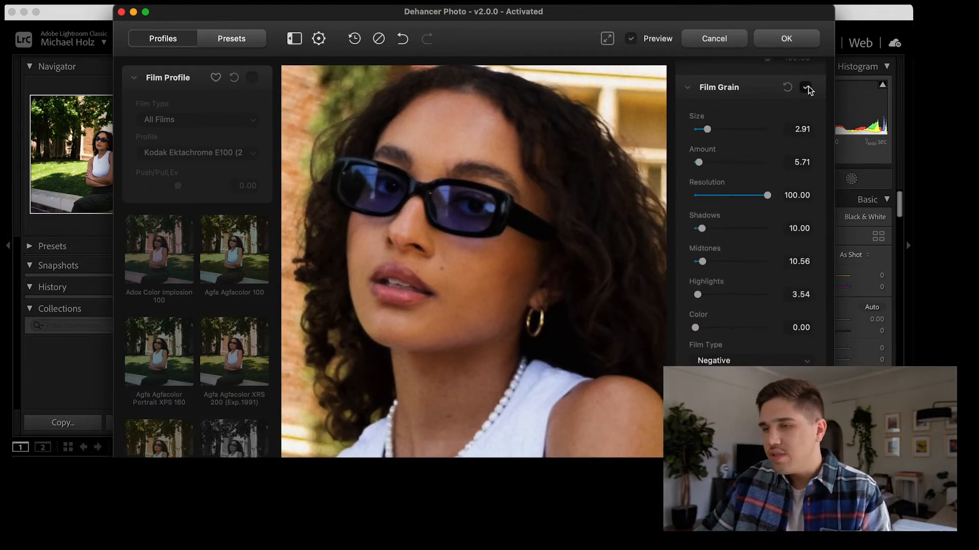
pyautogui.click(806, 87)
pyautogui.click(806, 88)
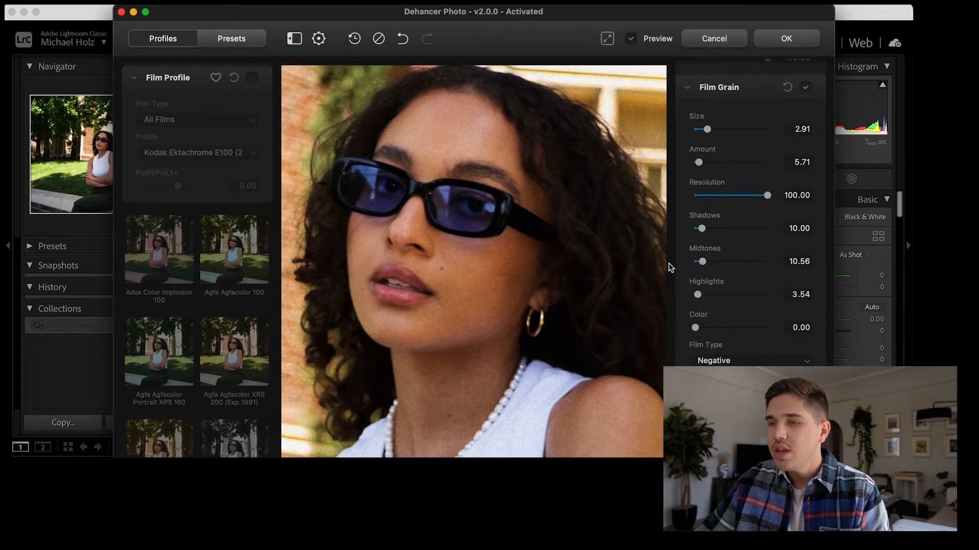
# Check the grain's Film Type options, try the Digital (experimental) mode, and switch back to Analogue
pyautogui.scroll(-7, 744, 254)
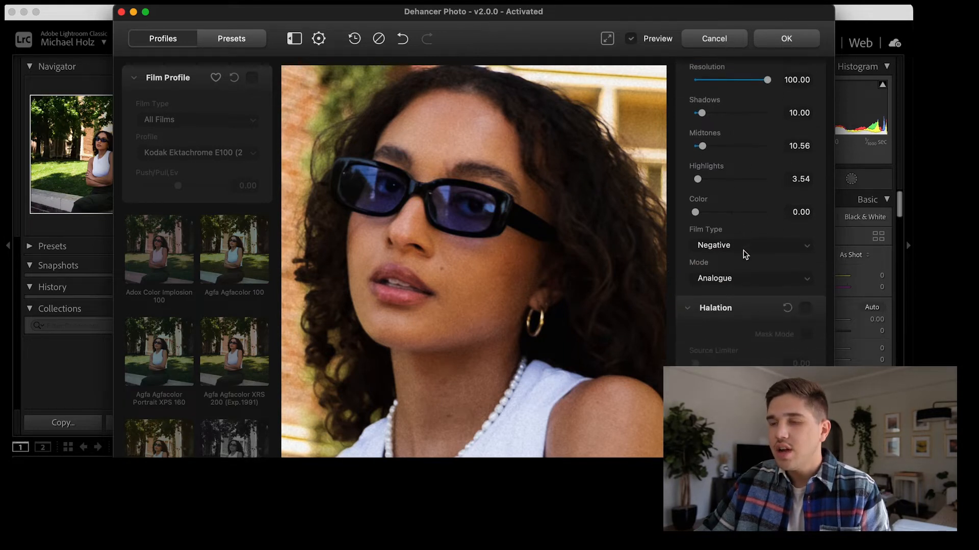
pyautogui.click(746, 180)
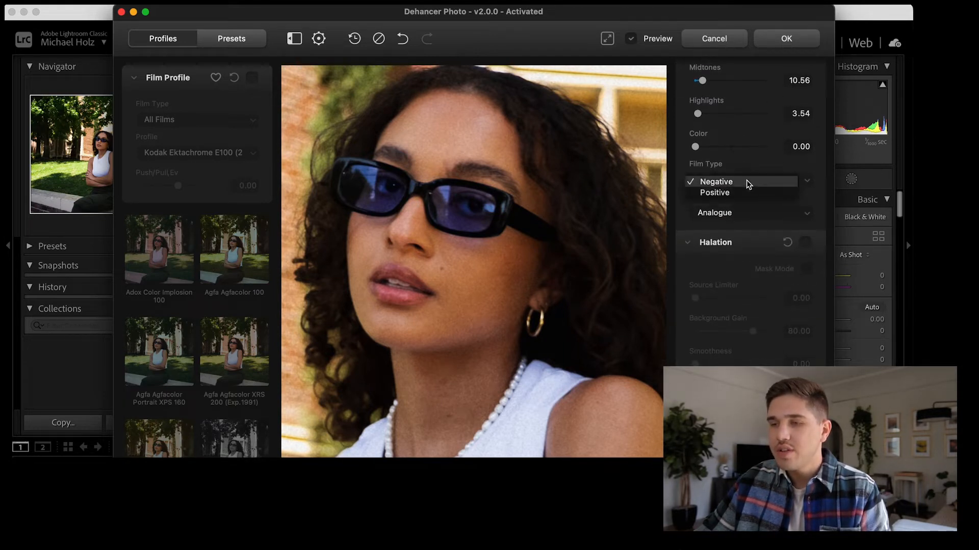
pyautogui.click(746, 179)
pyautogui.click(757, 211)
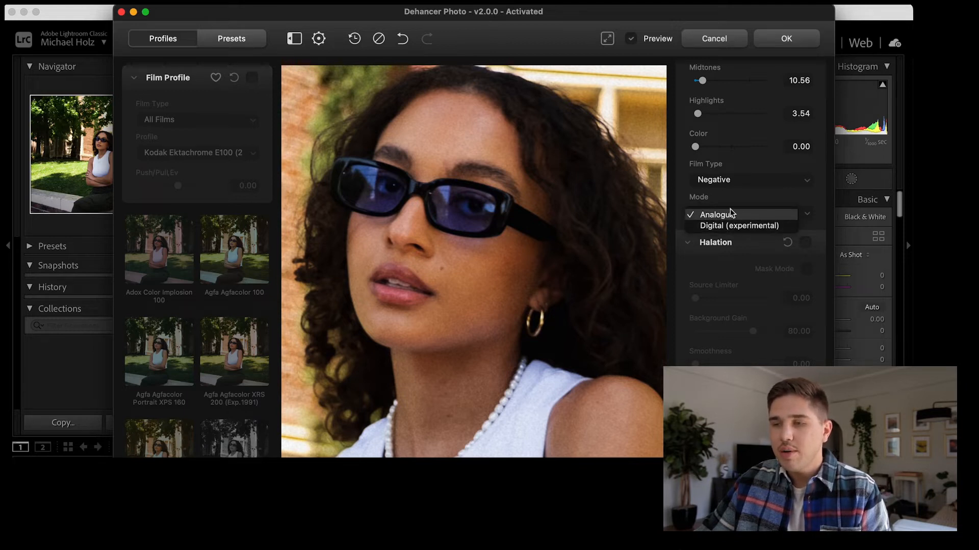
pyautogui.click(717, 224)
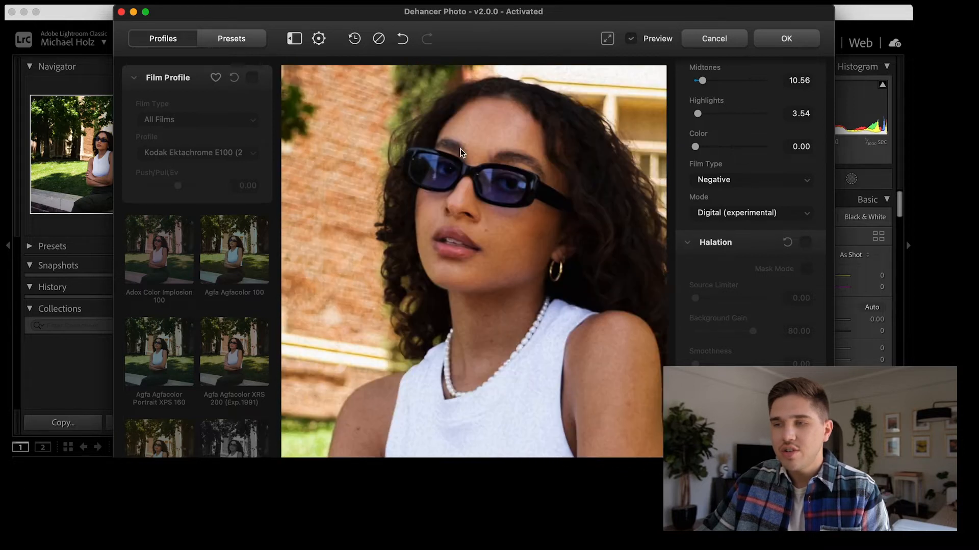
pyautogui.click(706, 213)
pyautogui.click(718, 204)
# Turn on the Halation effect for the portrait
pyautogui.scroll(3, 748, 198)
pyautogui.scroll(3, 747, 198)
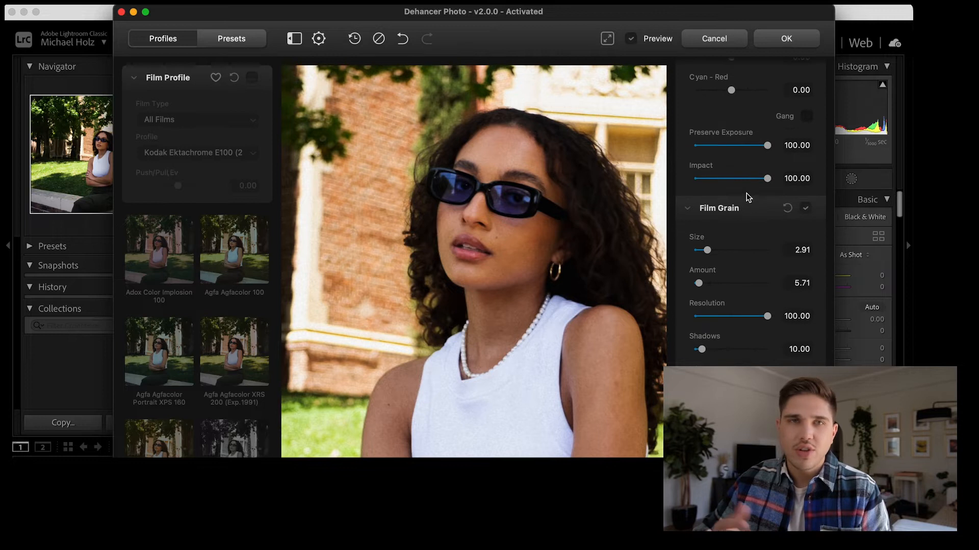
pyautogui.scroll(-3, 781, 260)
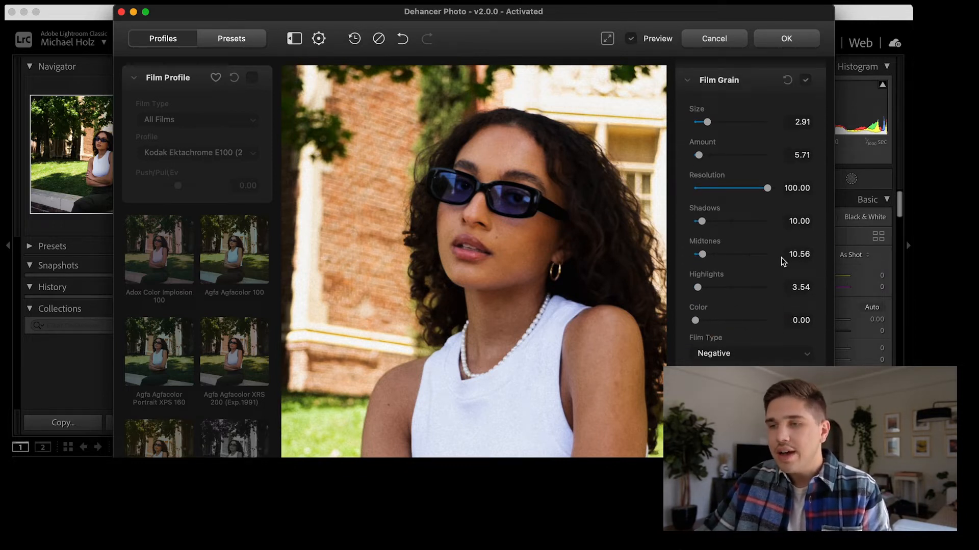
pyautogui.scroll(-3, 757, 170)
pyautogui.scroll(-10, 757, 170)
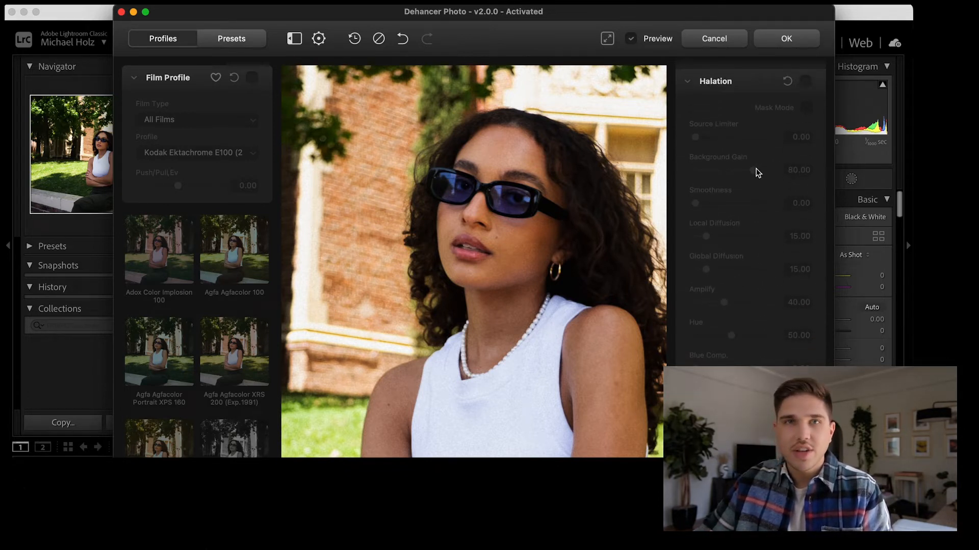
pyautogui.scroll(-1, 749, 161)
pyautogui.scroll(1, 749, 161)
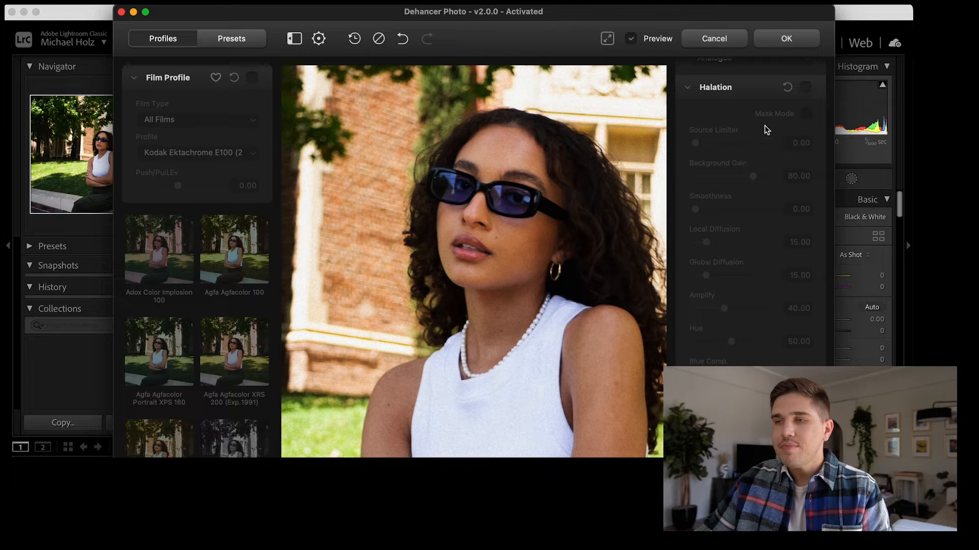
pyautogui.scroll(-1, 732, 120)
pyautogui.scroll(1, 729, 114)
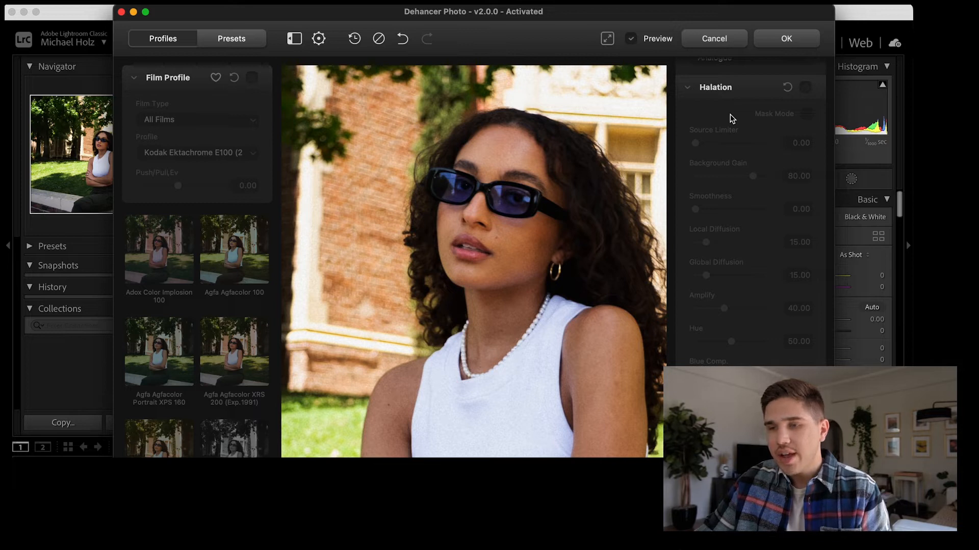
pyautogui.click(805, 88)
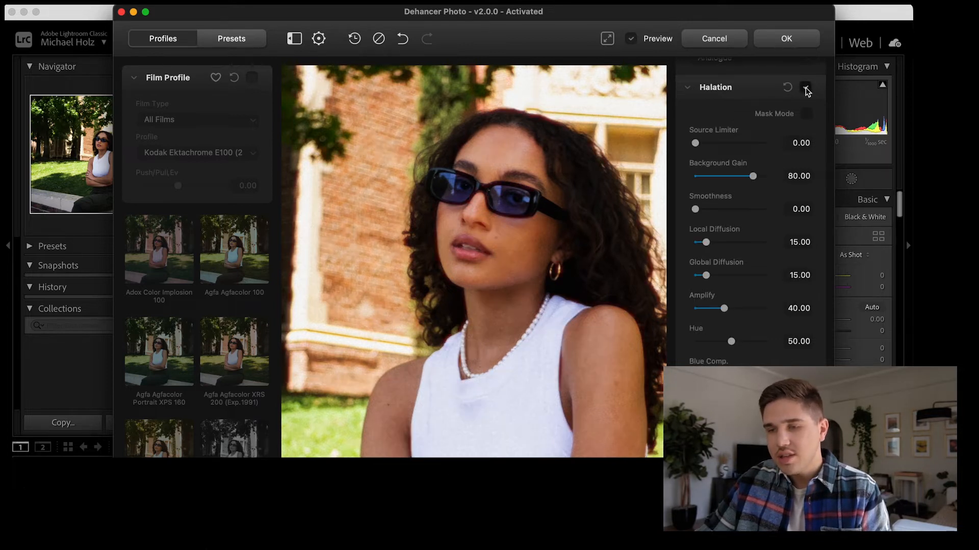
# Examine the halation on the subject's face, the leaves and building edges, both close up and across the whole photo
pyautogui.moveTo(537, 238); pyautogui.dragTo(479, 253)
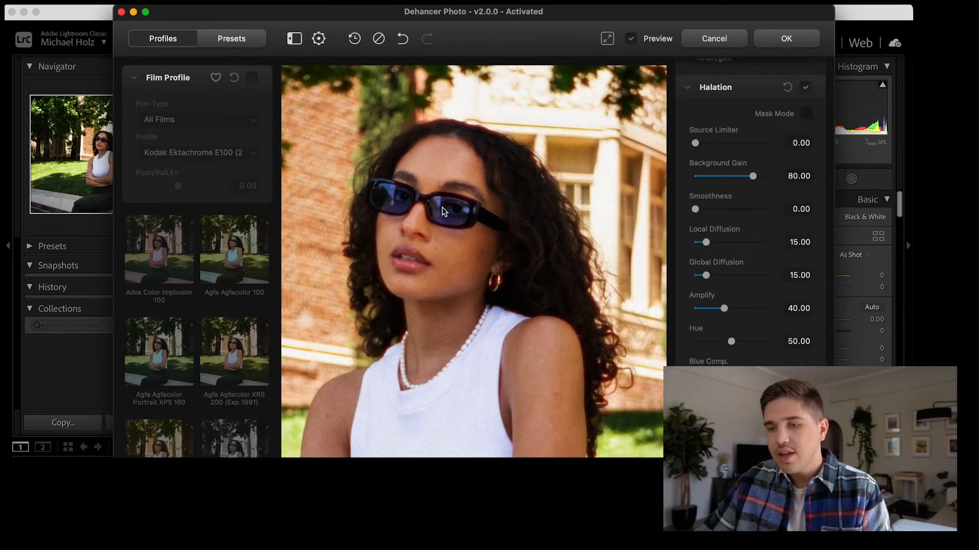
pyautogui.scroll(5, 442, 207)
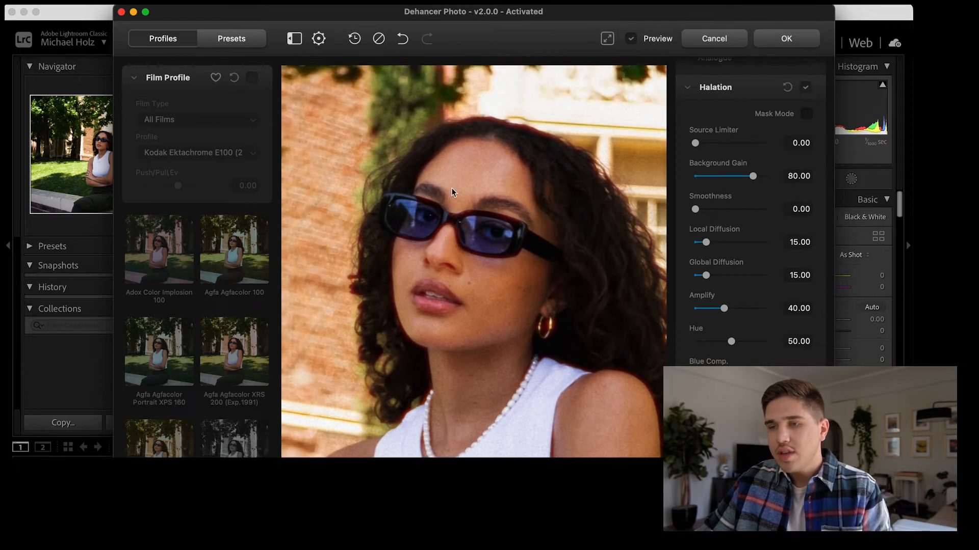
pyautogui.scroll(-5, 451, 191)
pyautogui.moveTo(569, 203); pyautogui.dragTo(444, 360)
pyautogui.moveTo(566, 244); pyautogui.dragTo(626, 168)
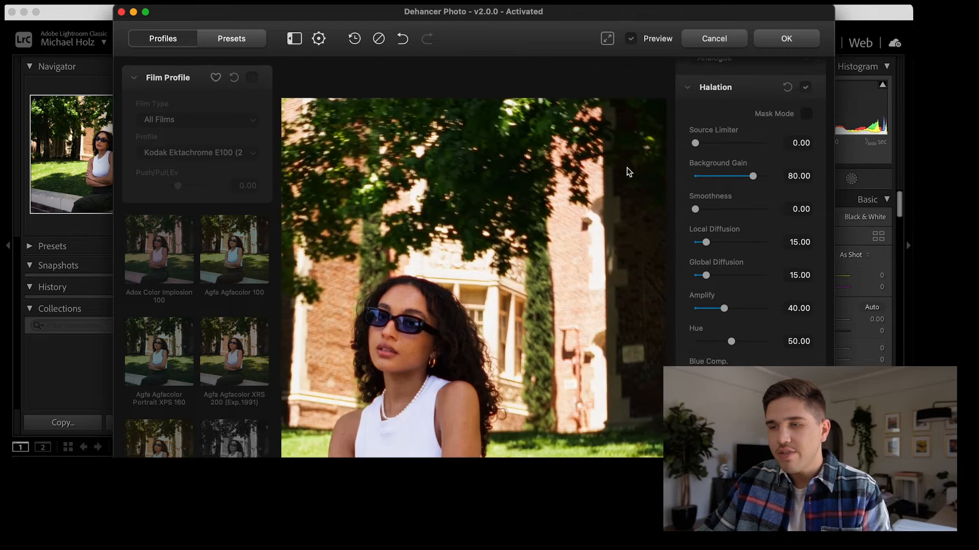
pyautogui.scroll(-5, 492, 162)
pyautogui.moveTo(493, 176)
pyautogui.mouseDown()
pyautogui.moveTo(491, 142)
pyautogui.moveTo(490, 175)
pyautogui.mouseUp()
pyautogui.scroll(-5, 740, 275)
pyautogui.scroll(5, 740, 275)
pyautogui.scroll(-1, 740, 274)
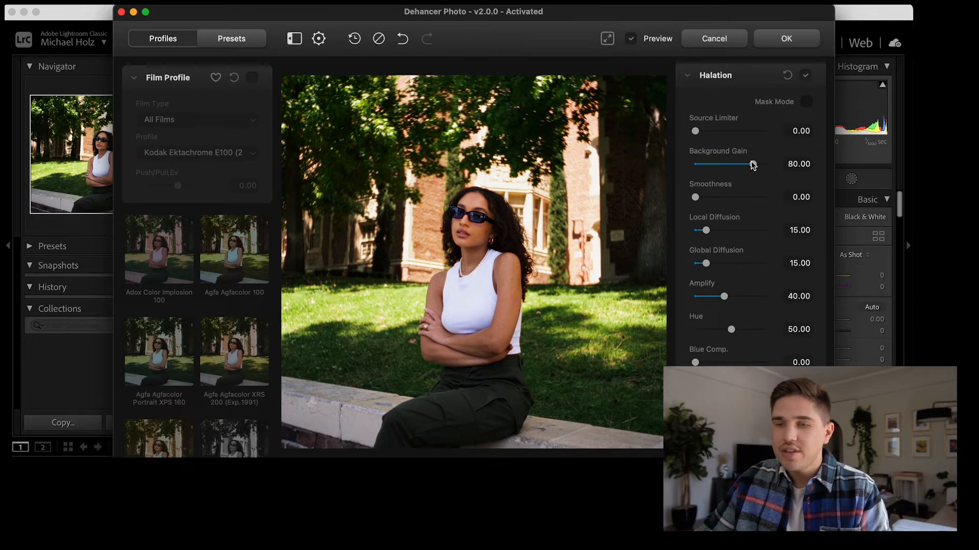
pyautogui.moveTo(540, 147)
pyautogui.mouseDown()
pyautogui.moveTo(531, 148)
pyautogui.moveTo(547, 154)
pyautogui.moveTo(541, 148)
pyautogui.mouseUp()
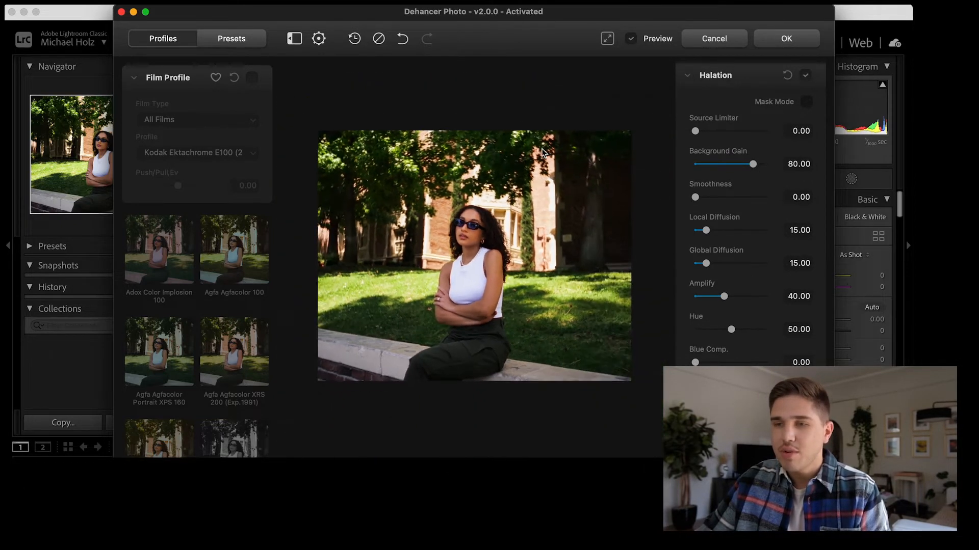
# Set Halation Hue to 0, Background Gain to 7.66 and Impact to 46.41 using the halation mask, and return to the normal image
pyautogui.click(807, 101)
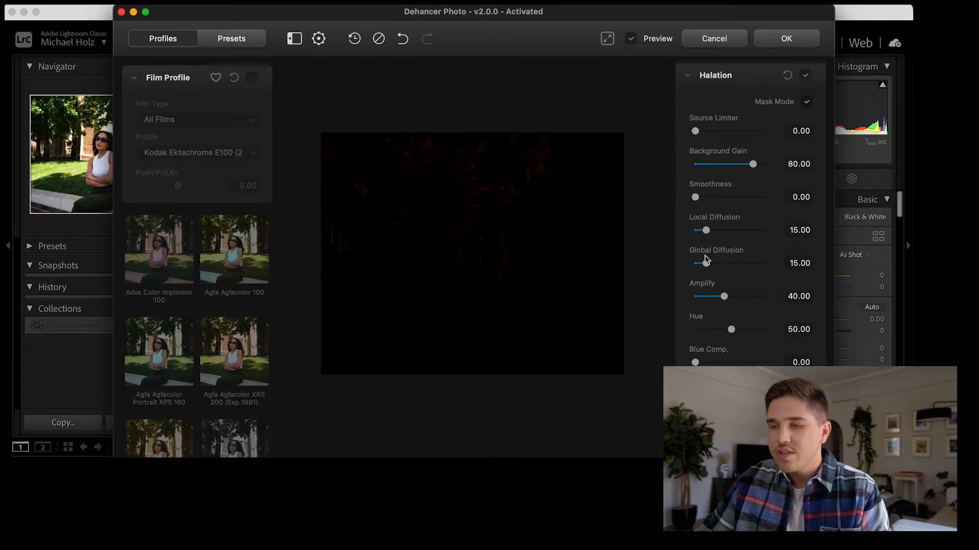
pyautogui.scroll(-3, 747, 246)
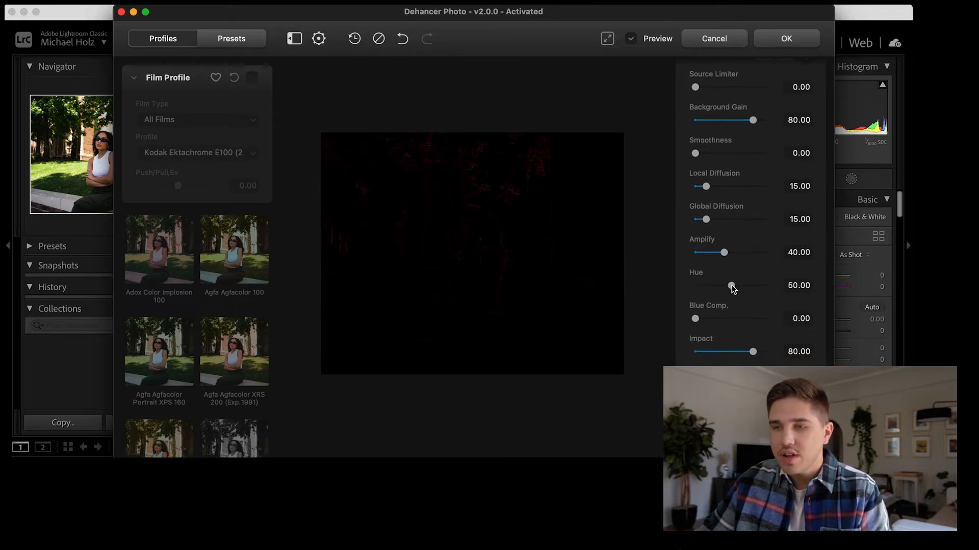
pyautogui.moveTo(733, 286); pyautogui.dragTo(690, 287)
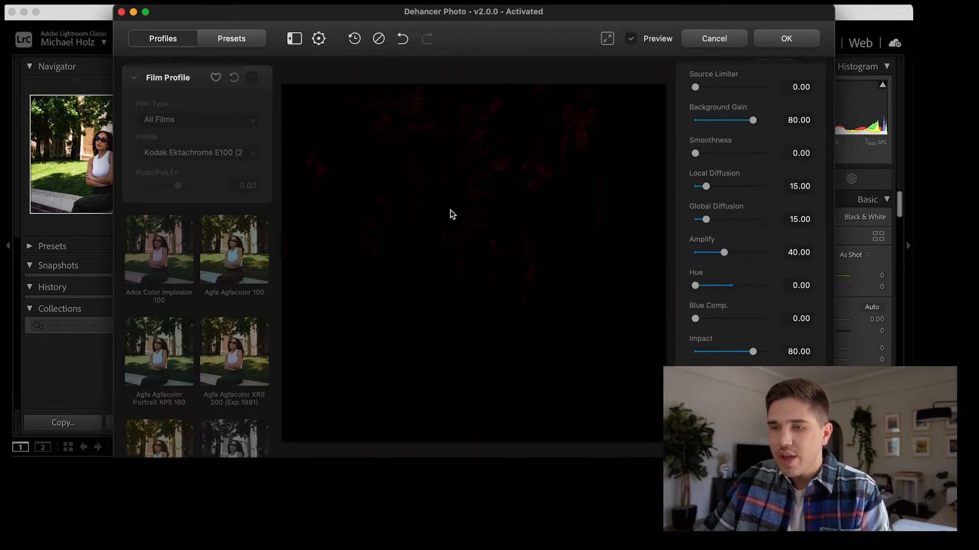
pyautogui.moveTo(753, 121); pyautogui.dragTo(700, 126)
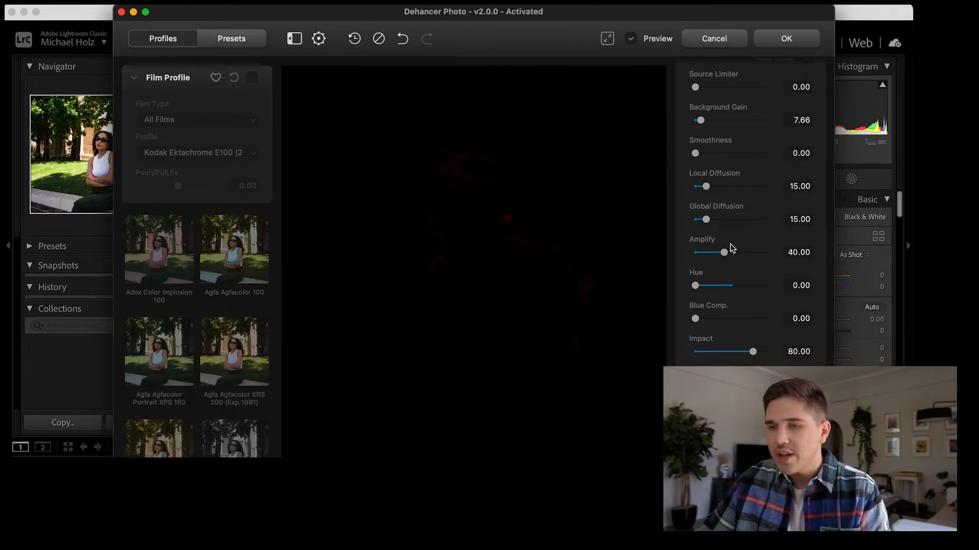
pyautogui.moveTo(753, 351); pyautogui.dragTo(725, 354)
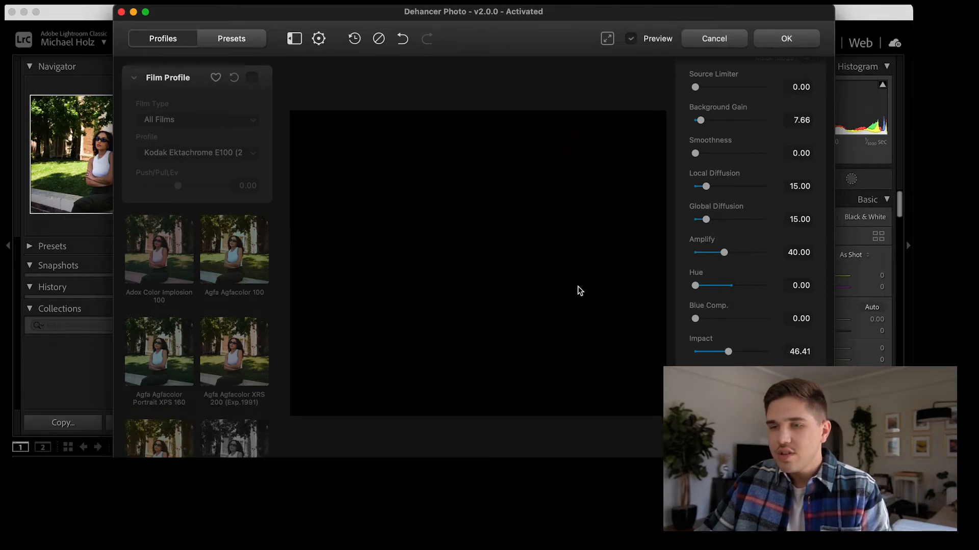
pyautogui.scroll(2, 805, 97)
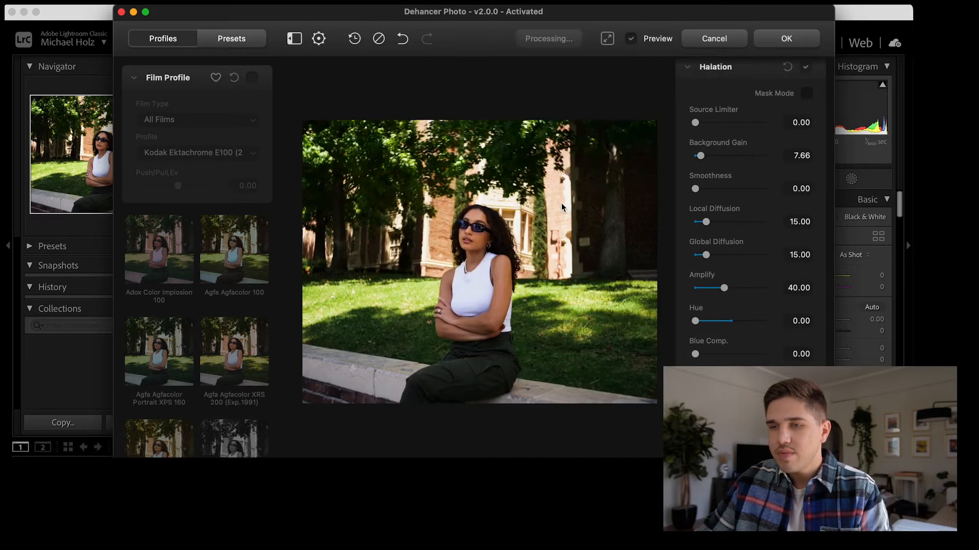
# Inspect the adjusted halation around the face, earring and hair, and in the full photo
pyautogui.scroll(6, 474, 226)
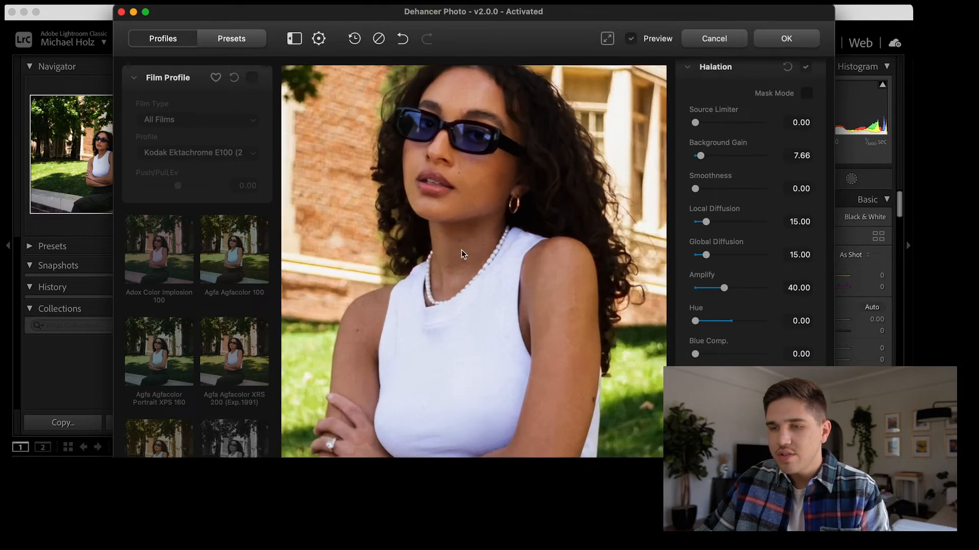
pyautogui.scroll(3, 454, 218)
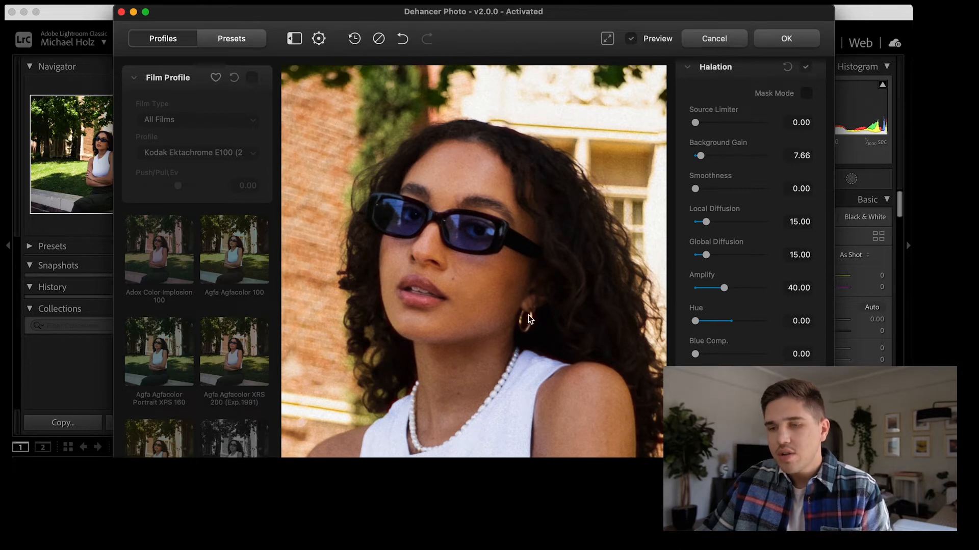
pyautogui.scroll(-6, 525, 323)
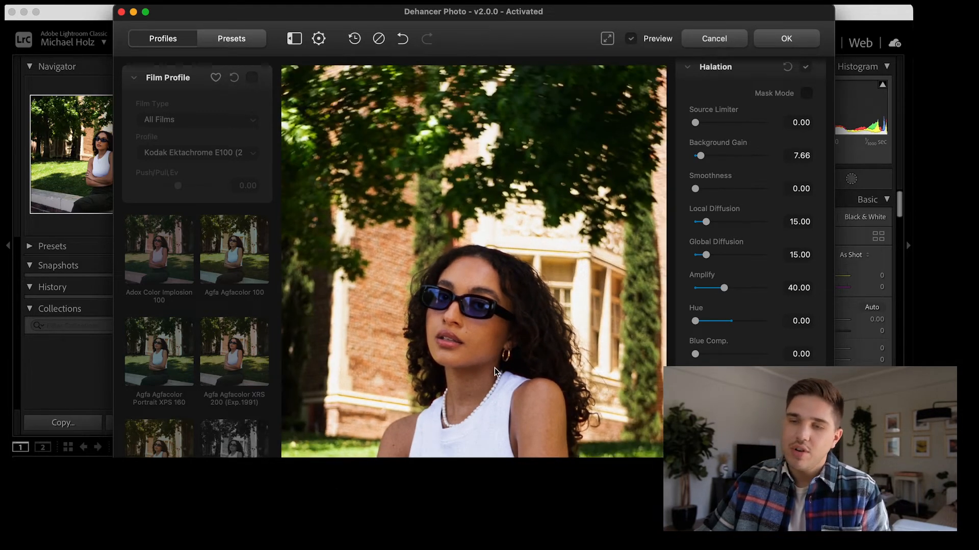
pyautogui.moveTo(495, 368); pyautogui.dragTo(477, 255)
pyautogui.scroll(-6, 477, 255)
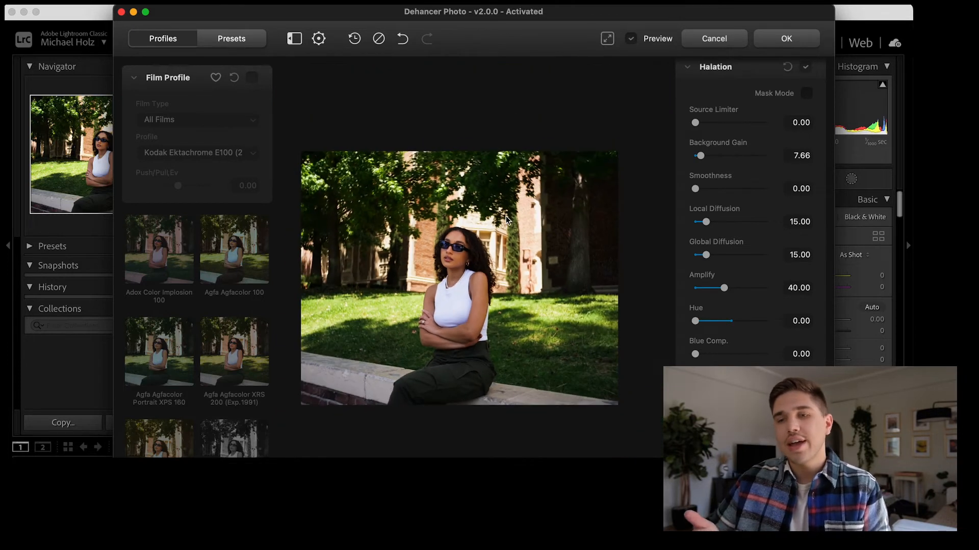
pyautogui.moveTo(486, 262); pyautogui.dragTo(487, 214)
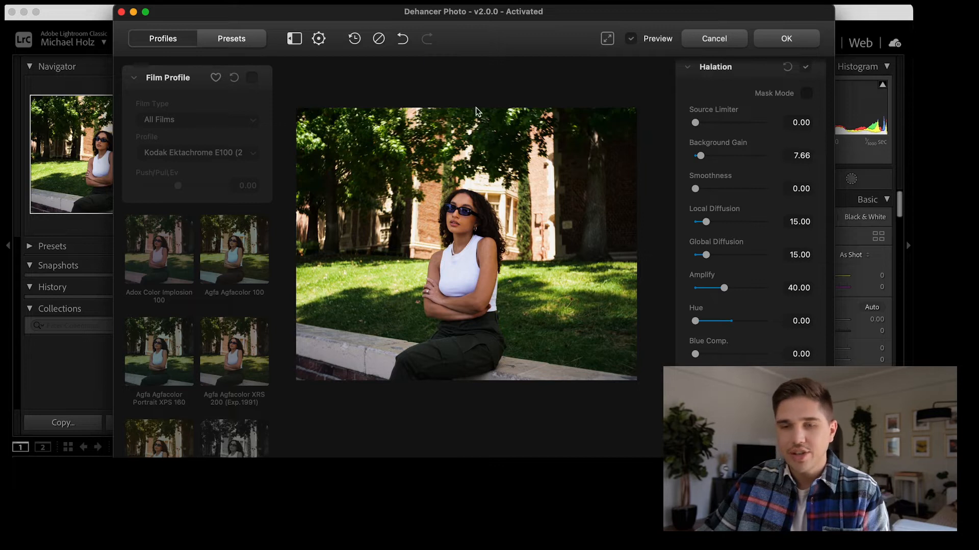
# Apply the saved Portrait Halation preset to the photo and view its effect close up on the subject's face
pyautogui.click(229, 41)
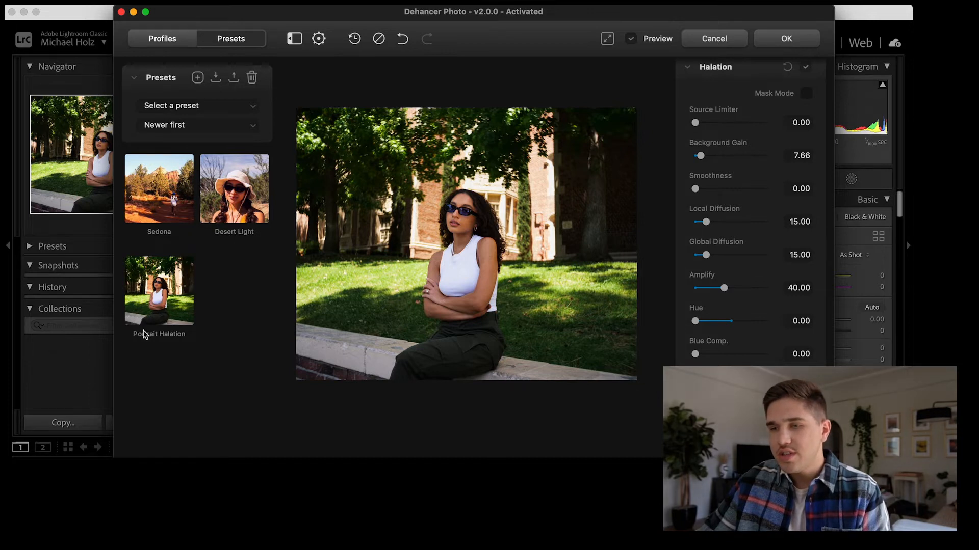
pyautogui.click(148, 287)
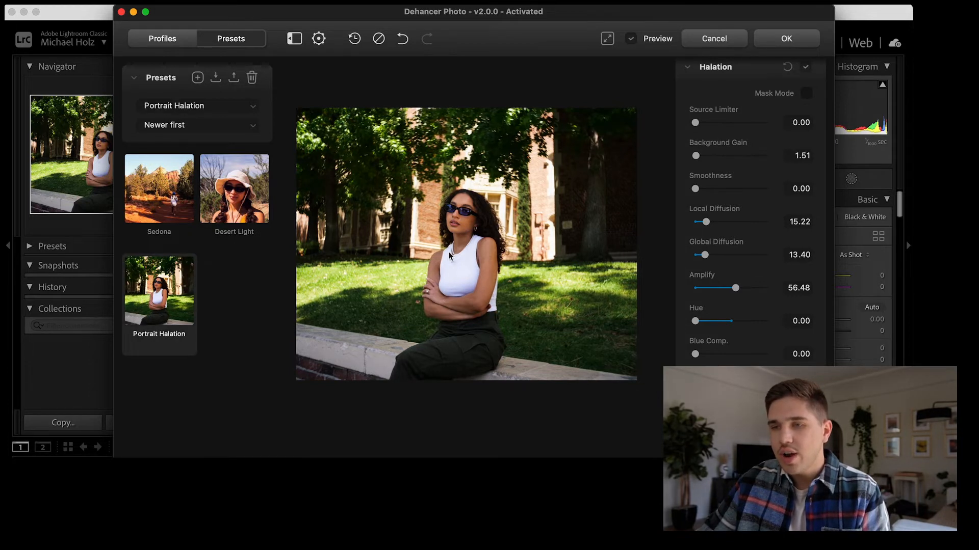
pyautogui.scroll(1, 759, 283)
pyautogui.scroll(10, 436, 188)
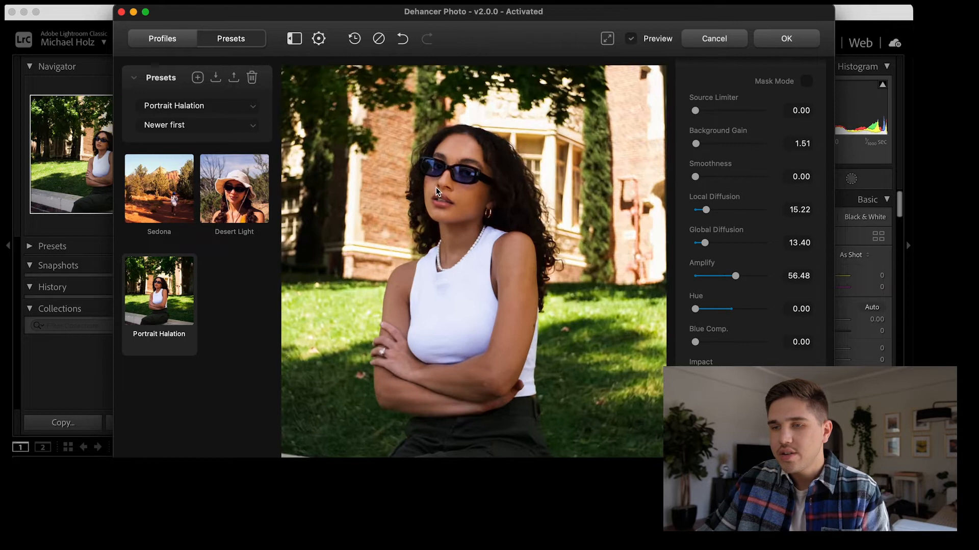
pyautogui.moveTo(436, 145); pyautogui.dragTo(435, 259)
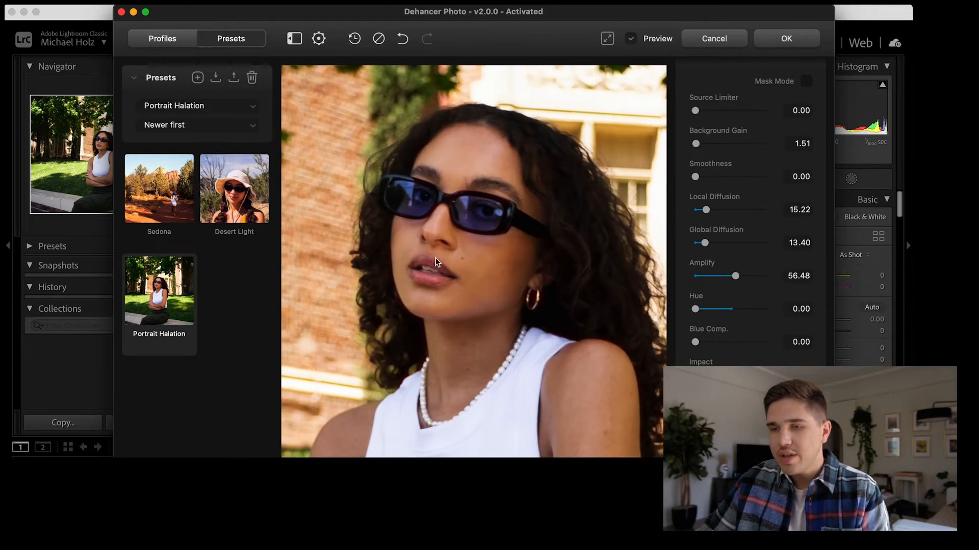
# Check the preset's halation mask over the whole photo and return to the normal image
pyautogui.scroll(-6, 437, 263)
pyautogui.click(806, 81)
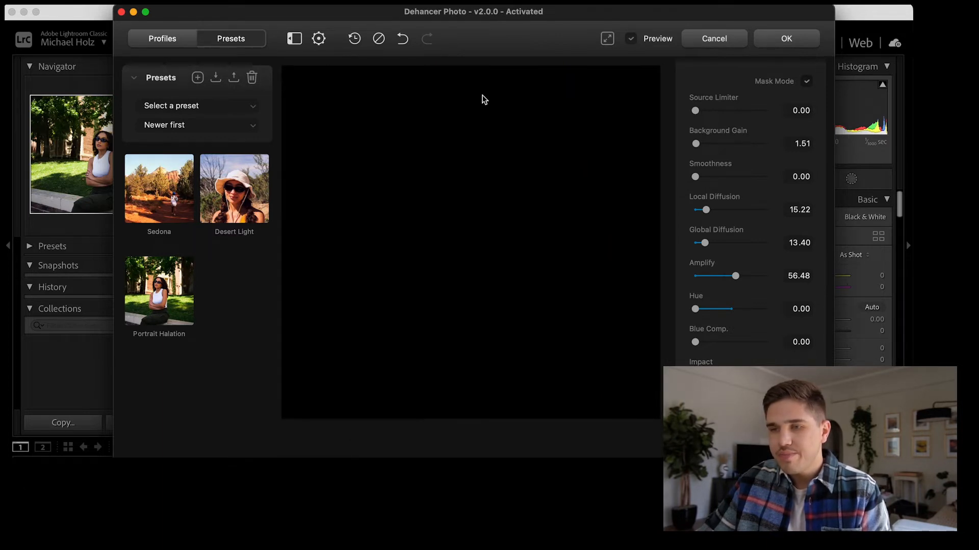
pyautogui.click(804, 82)
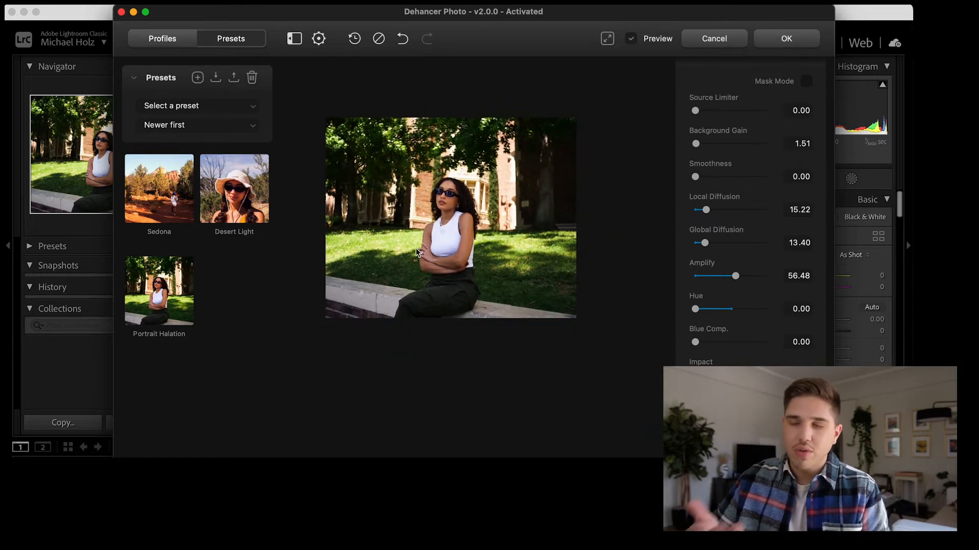
# Turn on the Bloom effect and inspect its glow in the bright areas around the trees and building
pyautogui.scroll(-10, 763, 242)
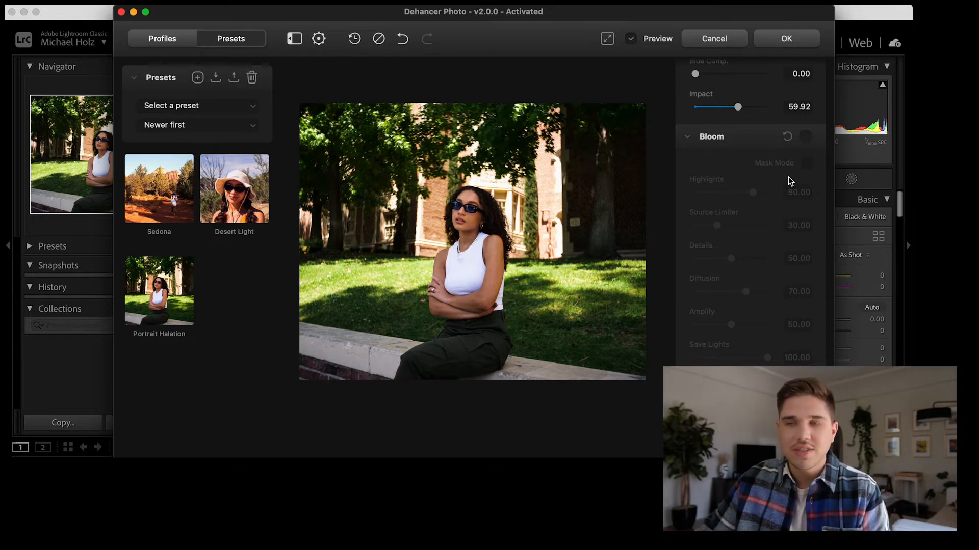
pyautogui.scroll(-1, 799, 162)
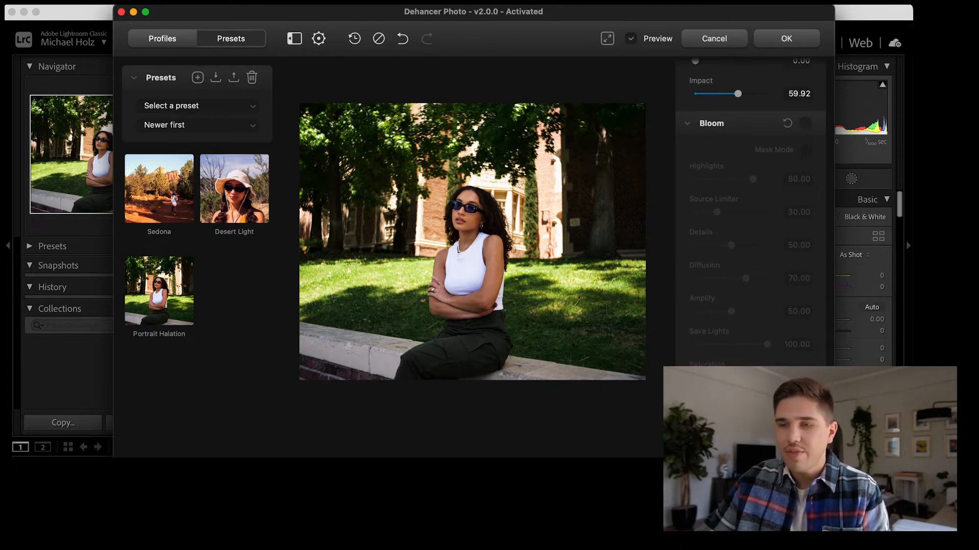
pyautogui.click(807, 124)
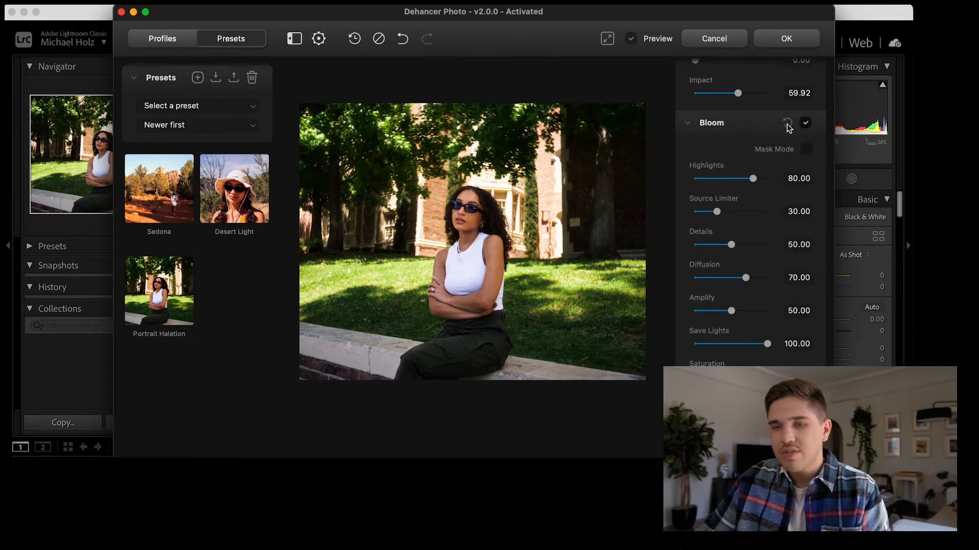
pyautogui.doubleClick(416, 149)
pyautogui.moveTo(369, 112); pyautogui.dragTo(466, 233)
pyautogui.scroll(-3, 466, 234)
pyautogui.moveTo(510, 305); pyautogui.dragTo(436, 238)
pyautogui.scroll(-3, 436, 237)
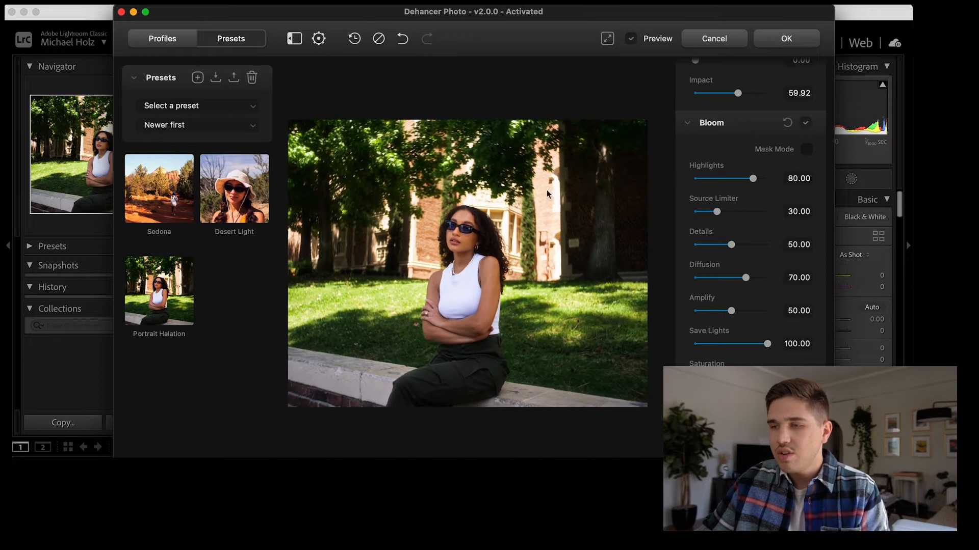
# Show the Bloom mask and set Bloom Highlights to 16.35, keeping Save Lights at 100
pyautogui.scroll(3, 763, 259)
pyautogui.scroll(3, 763, 264)
pyautogui.scroll(-5, 763, 263)
pyautogui.click(806, 219)
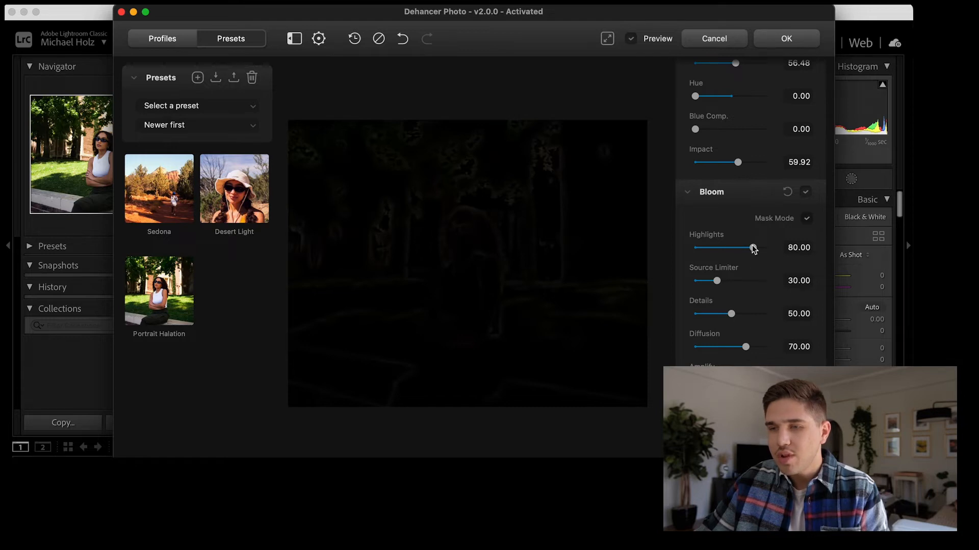
pyautogui.moveTo(753, 250); pyautogui.dragTo(706, 250)
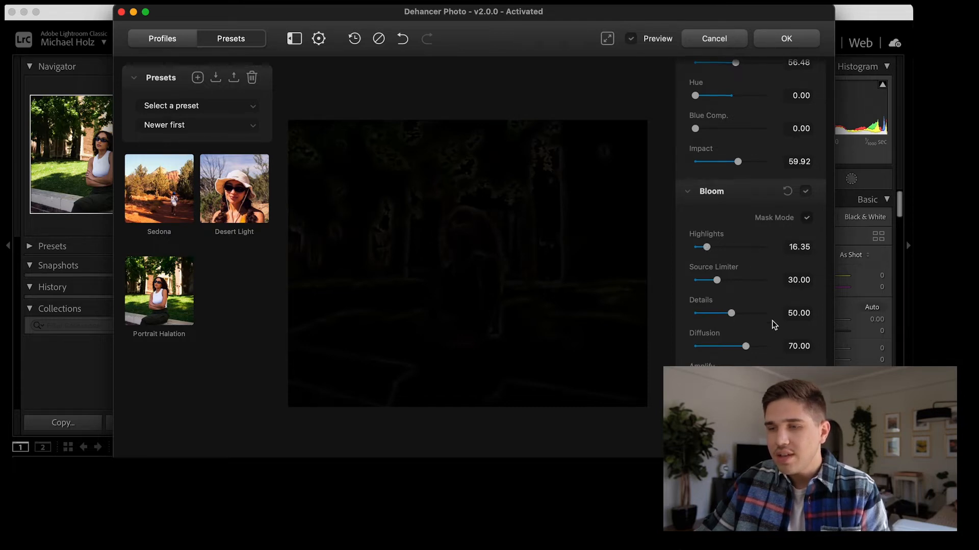
pyautogui.scroll(-2, 743, 323)
pyautogui.moveTo(767, 362); pyautogui.dragTo(772, 362)
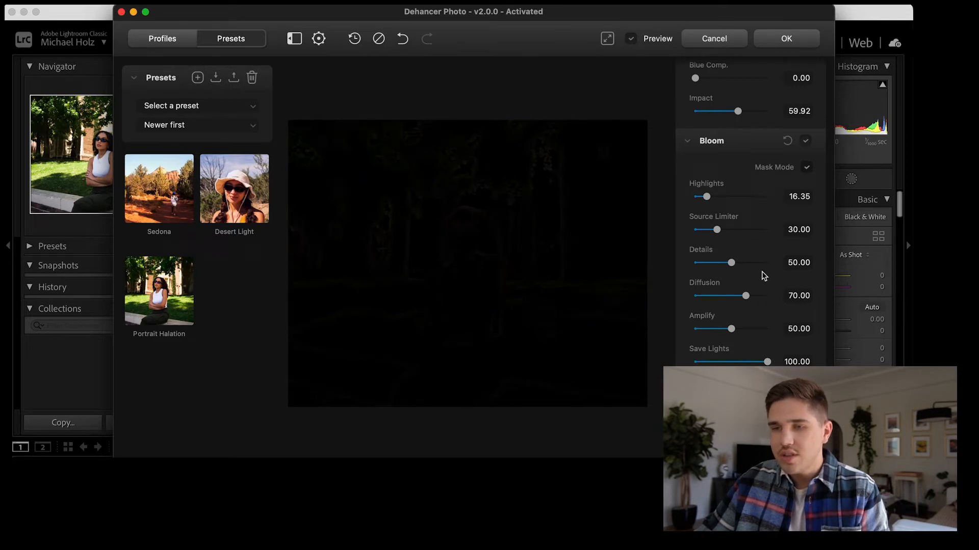
# Turn off the Bloom mask display, compare the photo with and without Bloom, and leave Bloom disabled
pyautogui.click(807, 168)
pyautogui.click(805, 141)
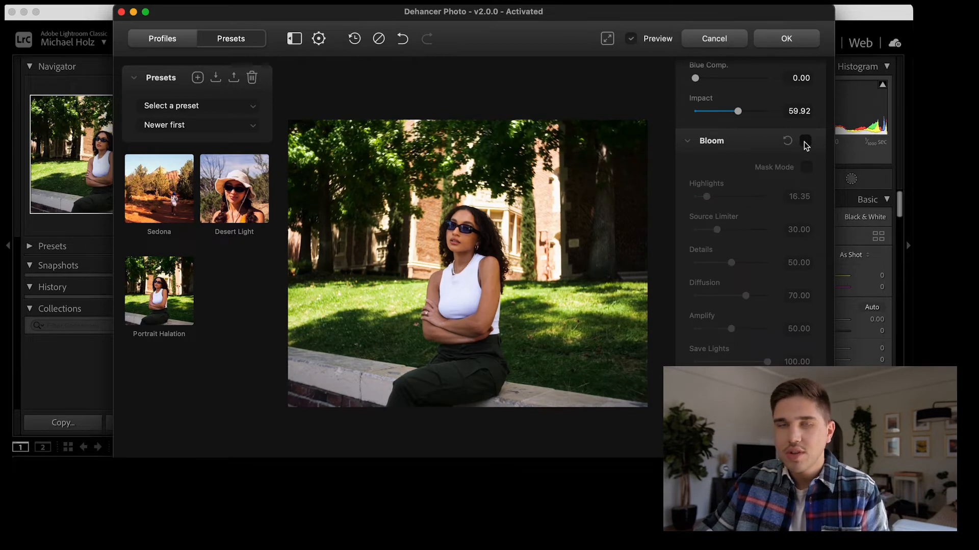
pyautogui.click(805, 142)
pyautogui.click(805, 141)
pyautogui.click(805, 142)
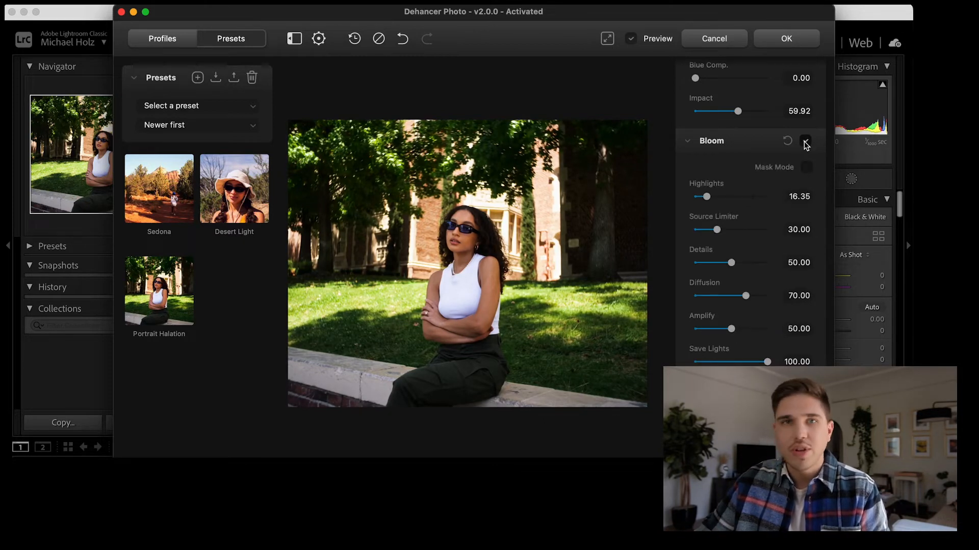
pyautogui.click(805, 141)
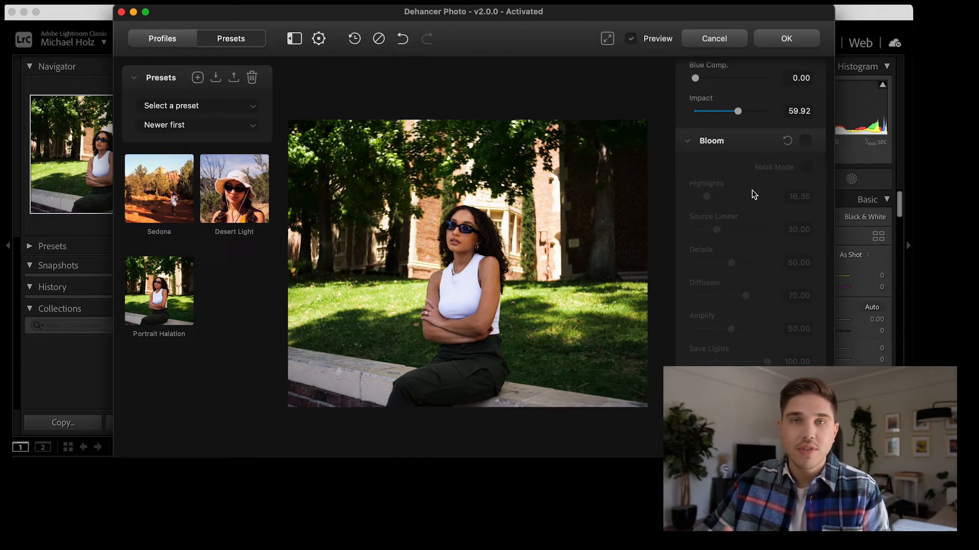
# Look through the effect settings down to Vignette and apply the Portrait Halation preset to the photo again
pyautogui.scroll(-2, 762, 173)
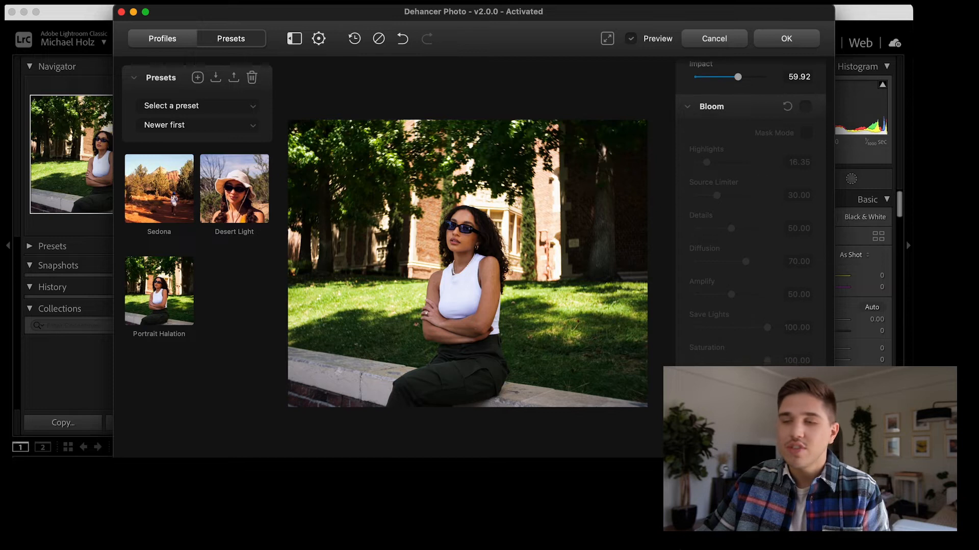
pyautogui.scroll(-1, 762, 173)
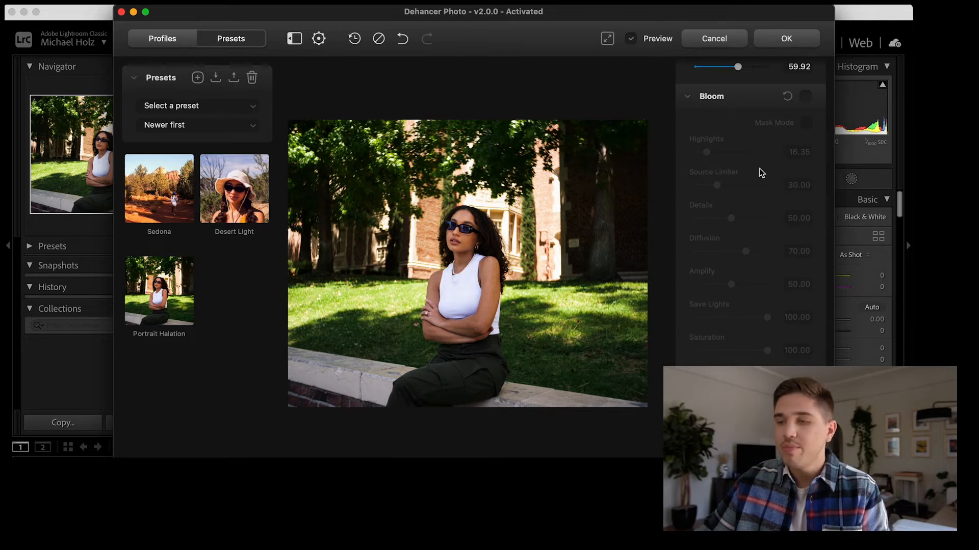
pyautogui.scroll(-5, 761, 173)
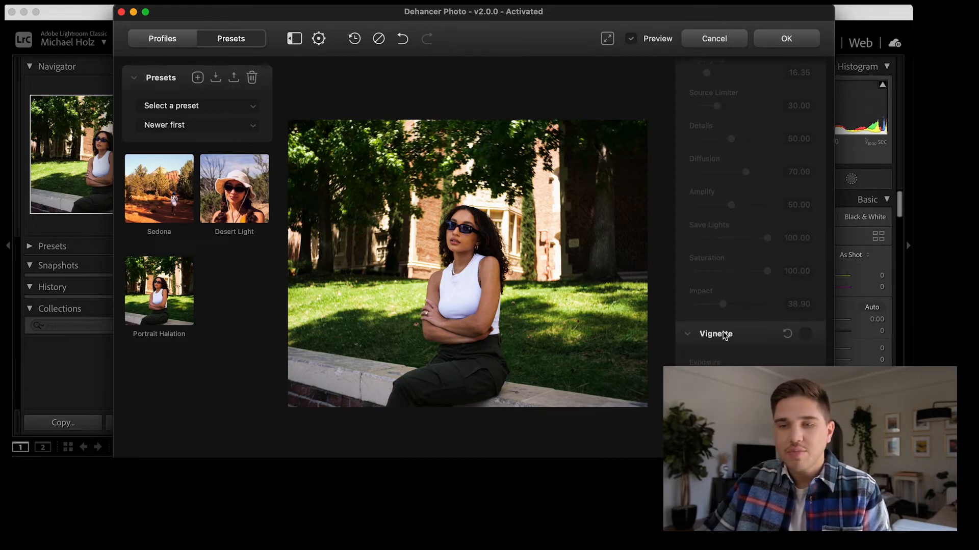
pyautogui.scroll(15, 730, 352)
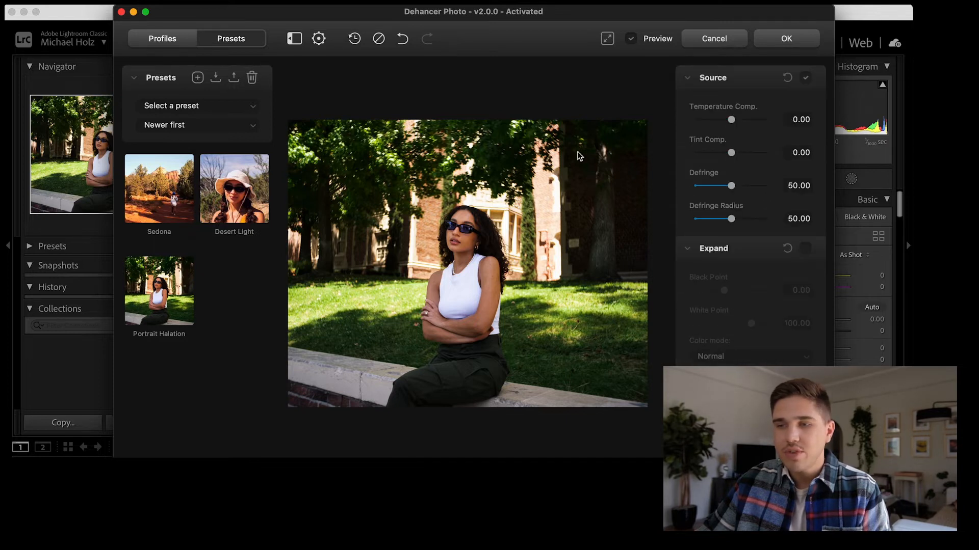
pyautogui.click(156, 285)
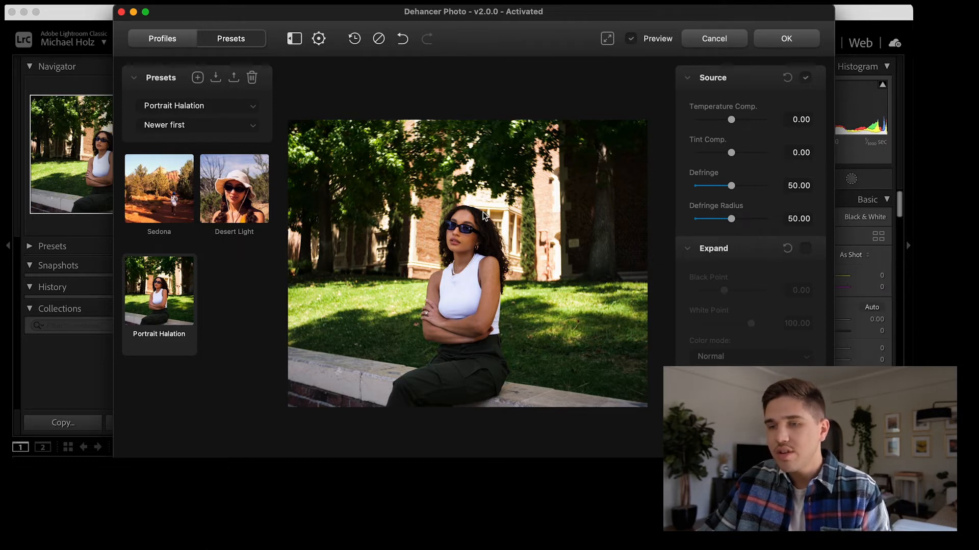
# Check the preset's look on the portrait and accept the Dehancer edit to return to Lightroom Classic
pyautogui.scroll(5, 478, 220)
pyautogui.scroll(-5, 477, 222)
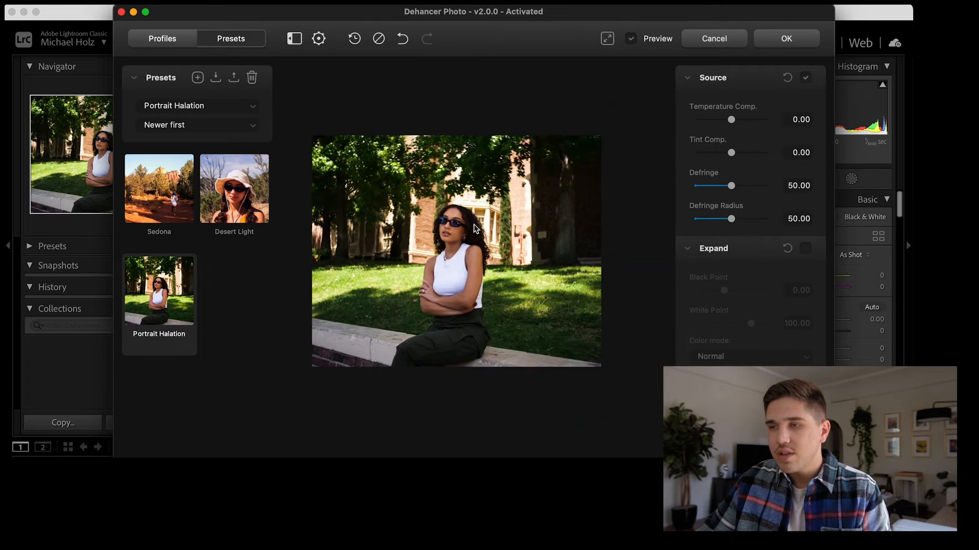
pyautogui.scroll(3, 475, 228)
pyautogui.scroll(-3, 475, 229)
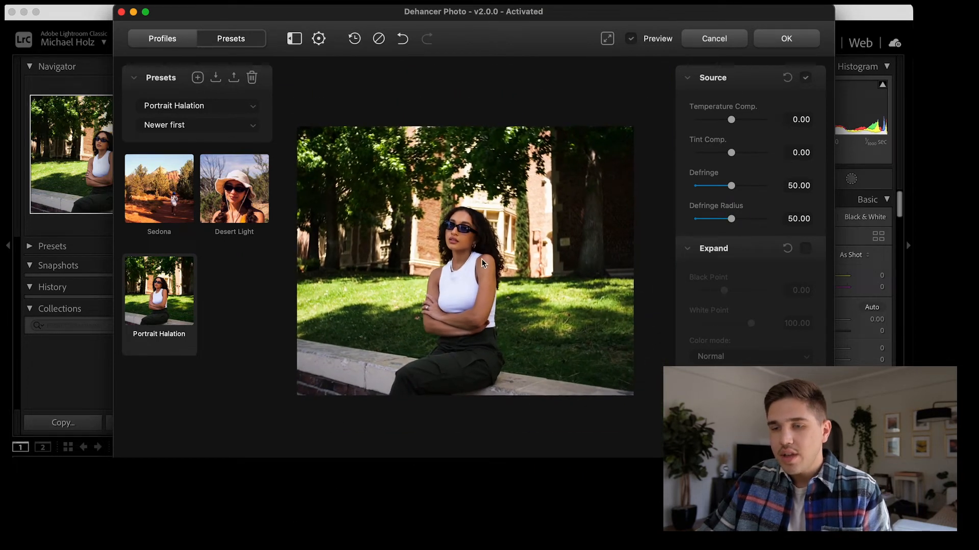
pyautogui.click(786, 39)
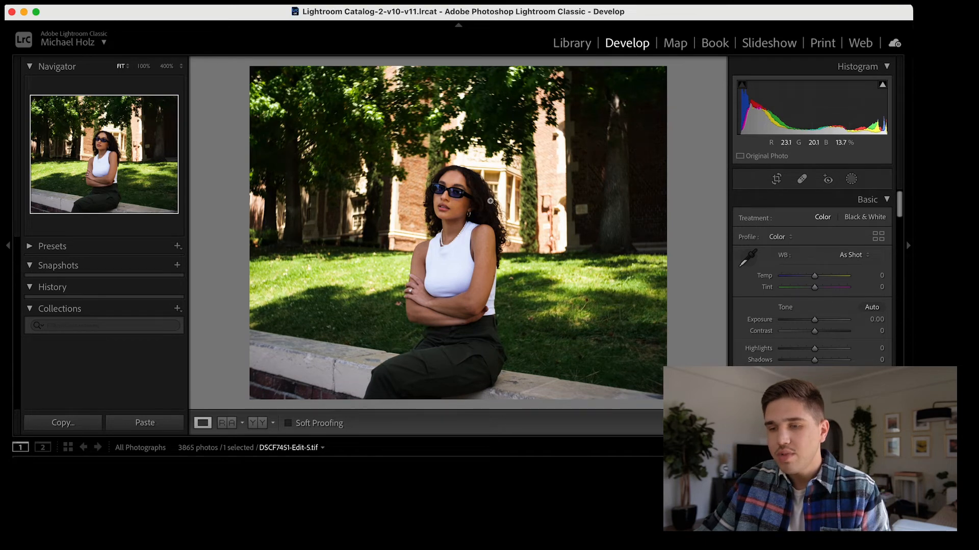
# Compare the Dehancer result DSCF7451-Edit-5.tif with the neighbouring original DSCF7451.RAF and the DSCF7454 photo
pyautogui.moveTo(443, 185); pyautogui.dragTo(523, 418)
pyautogui.press('Right')
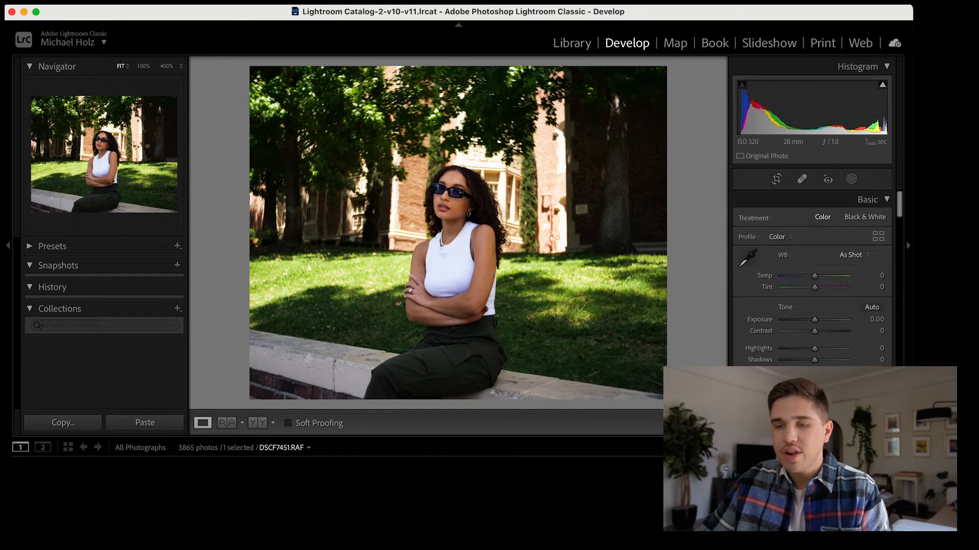
pyautogui.press('Left')
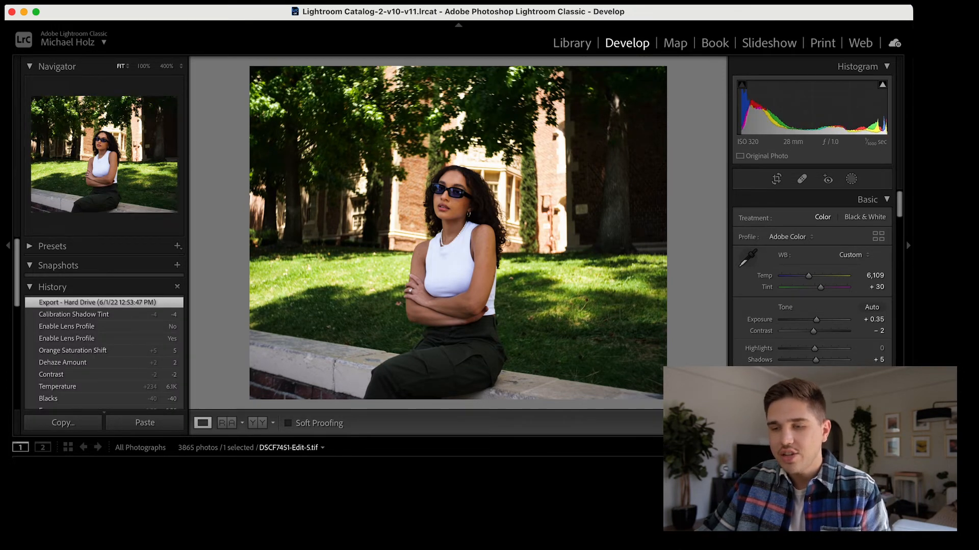
pyautogui.press('Right')
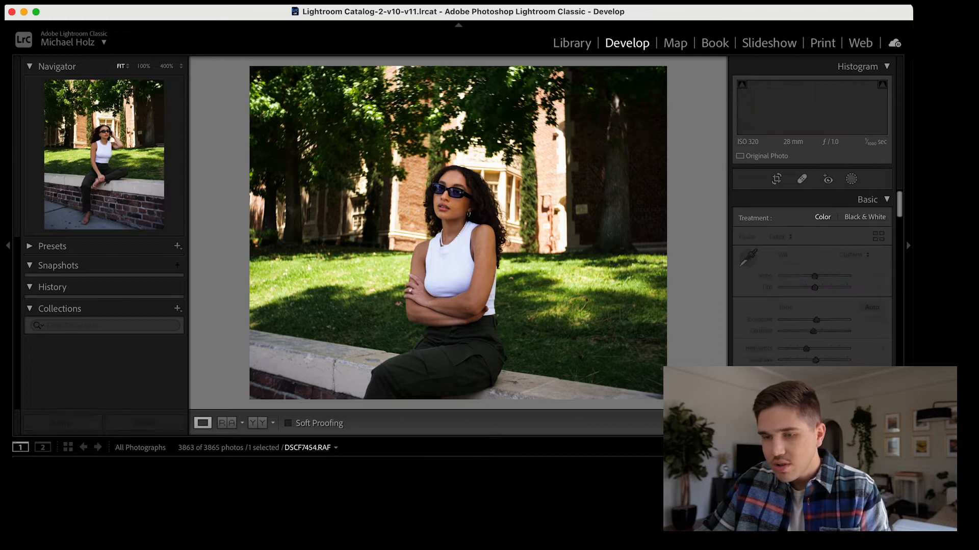
pyautogui.press('Left')
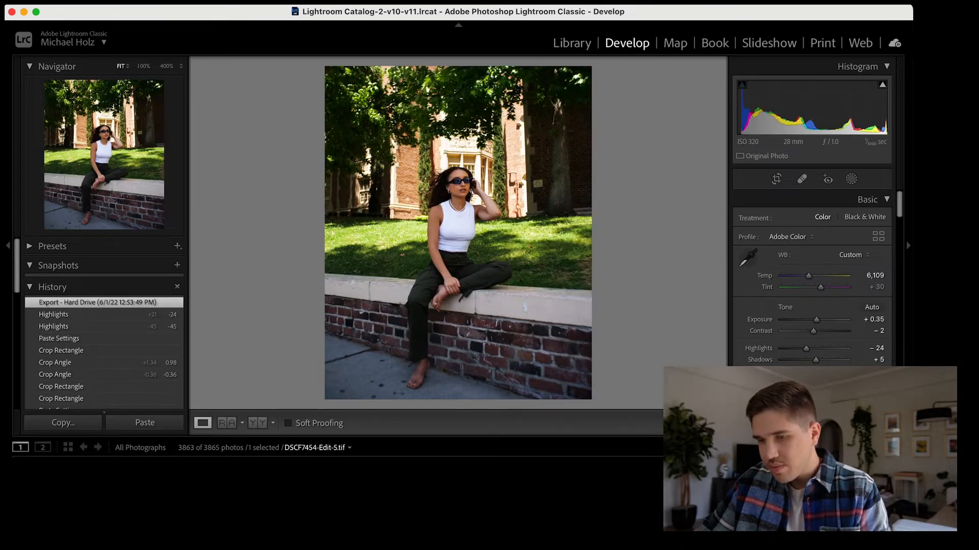
pyautogui.press('Right')
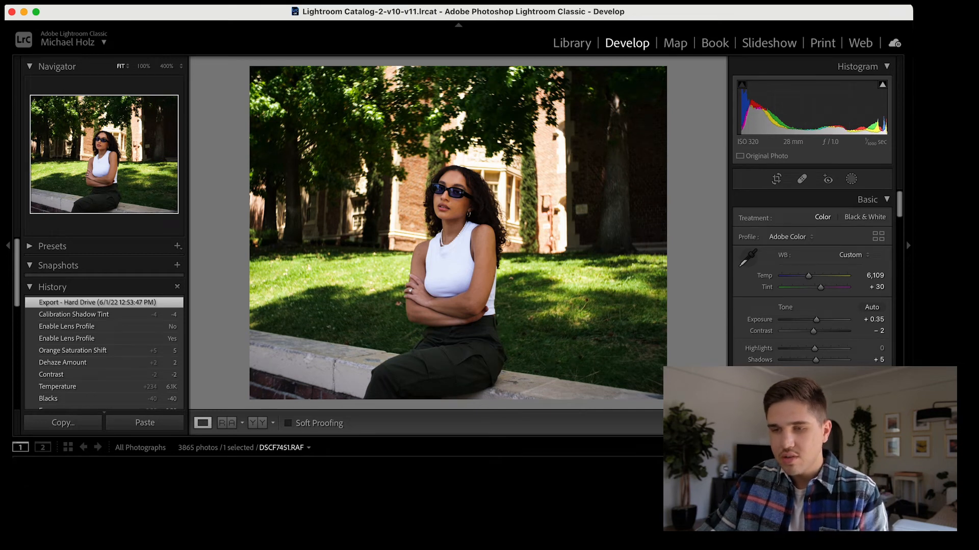
# Reset all develop settings on DSCF7451.RAF and view the portrait without its edits
pyautogui.press('super+shift+r')
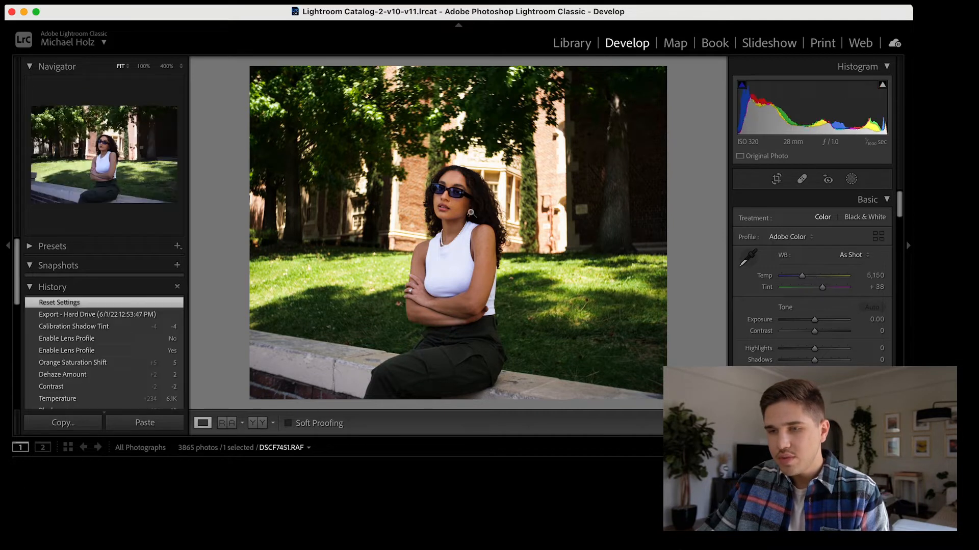
pyautogui.click(454, 189)
pyautogui.click(456, 231)
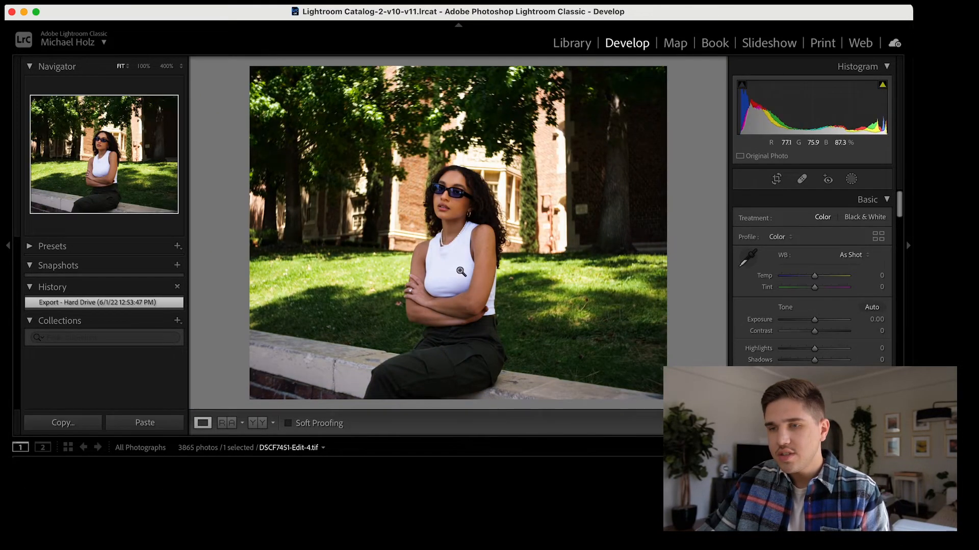
# Inspect the halation on the subject's face and sunglasses in DSCF7451-Edit-4.tif at 300% and 200% magnification
pyautogui.click(451, 198)
pyautogui.press('super+=')
pyautogui.moveTo(450, 199); pyautogui.dragTo(393, 331)
pyautogui.press('super+-')
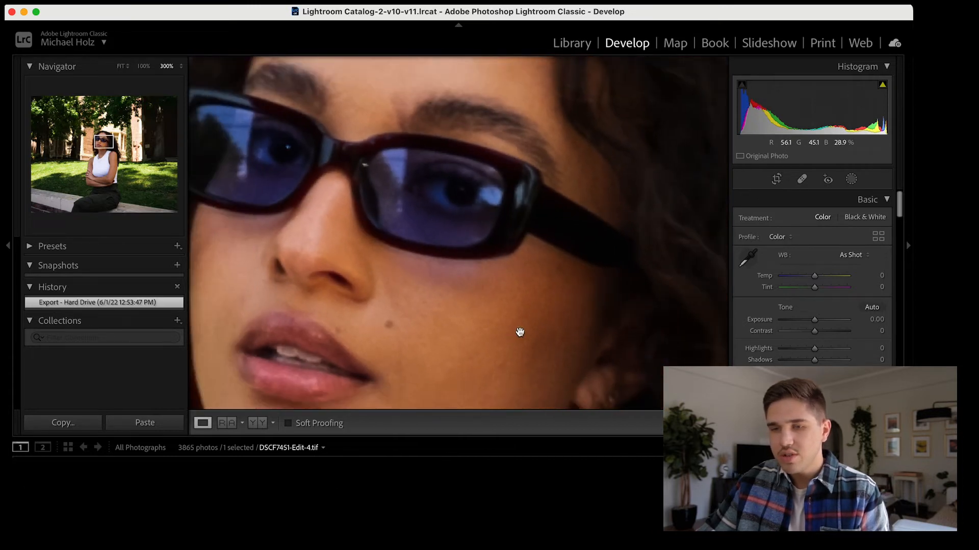
pyautogui.moveTo(509, 331); pyautogui.dragTo(454, 238)
pyautogui.press('super+-')
pyautogui.moveTo(408, 271); pyautogui.dragTo(512, 309)
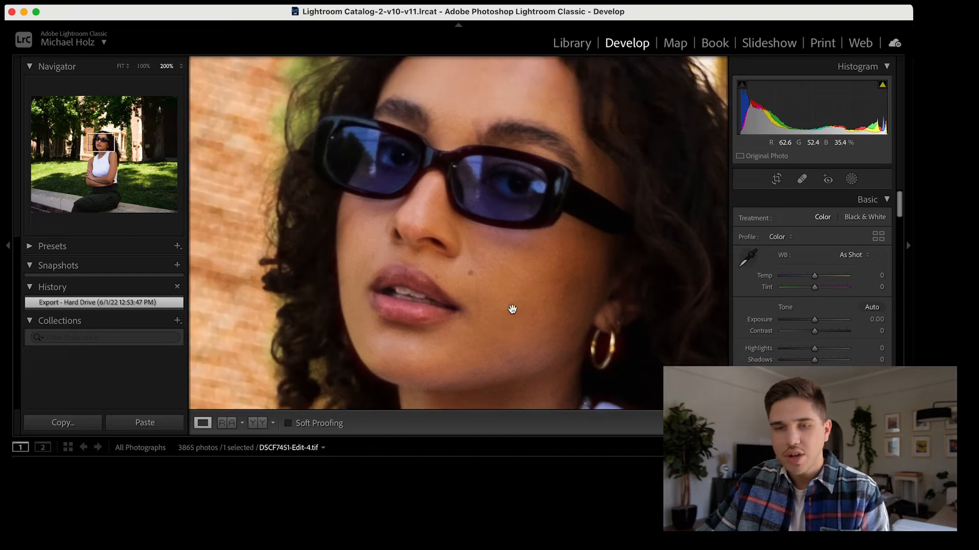
pyautogui.moveTo(482, 209); pyautogui.dragTo(489, 272)
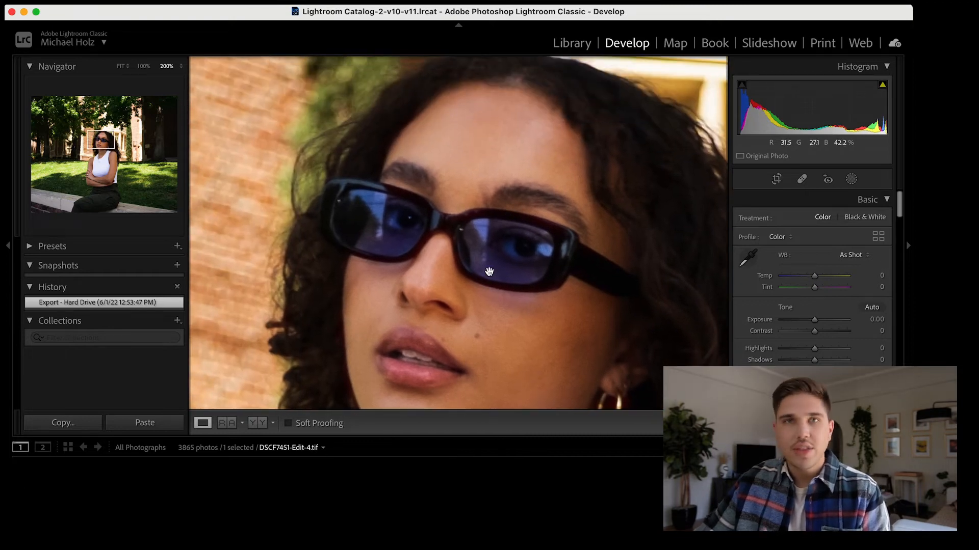
pyautogui.click(401, 269)
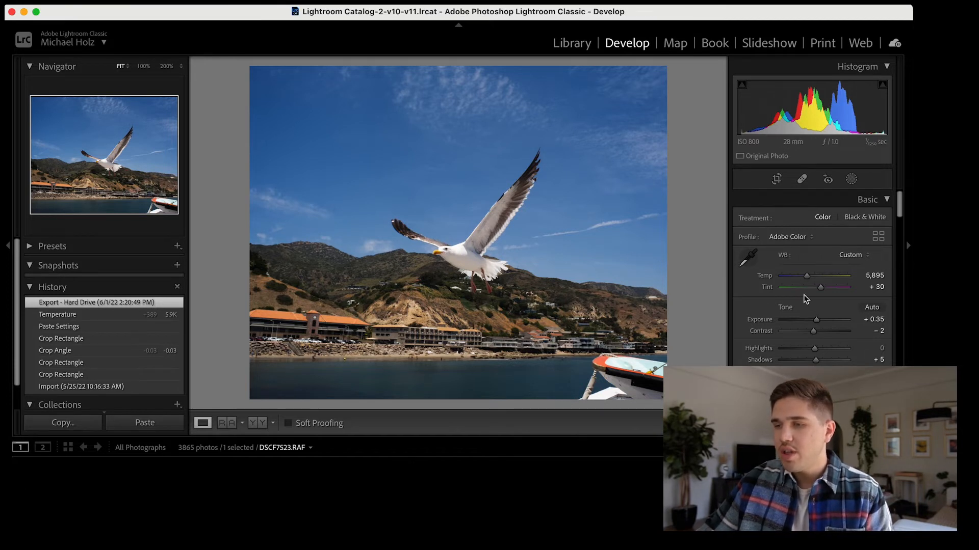
# Review the develop settings of the seagull photo DSCF7523.RAF and open a copy with Lightroom adjustments in the Dehancer plugin
pyautogui.scroll(-6, 779, 270)
pyautogui.scroll(-12, 778, 269)
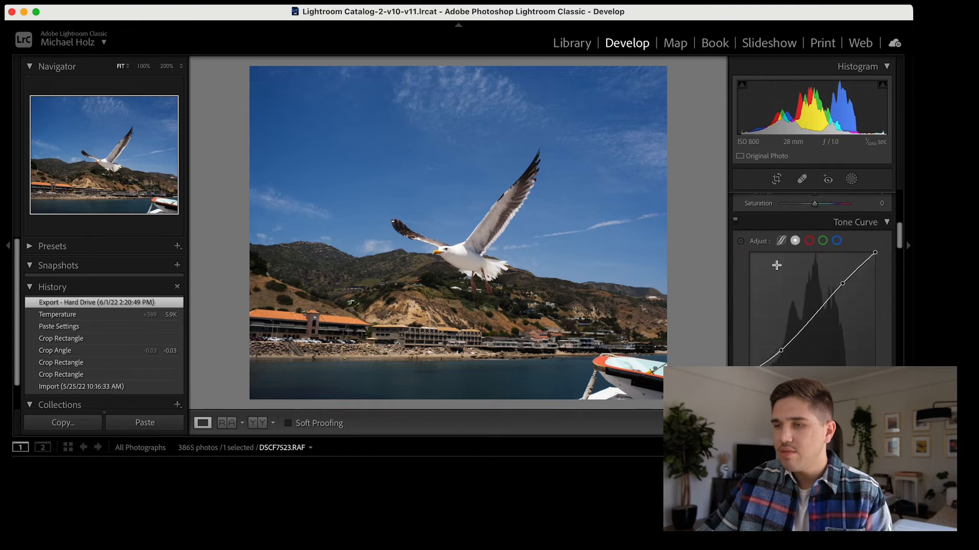
pyautogui.scroll(-10, 777, 265)
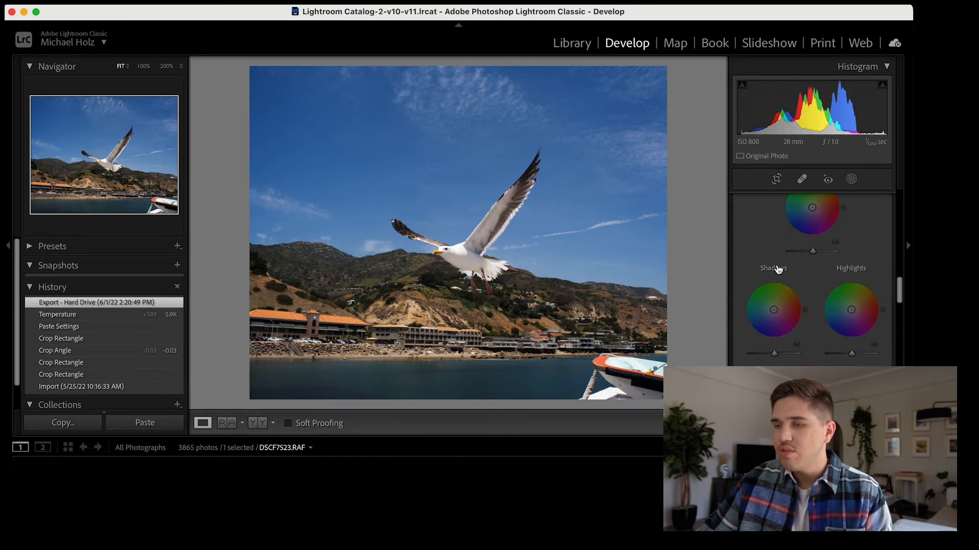
pyautogui.scroll(-10, 776, 264)
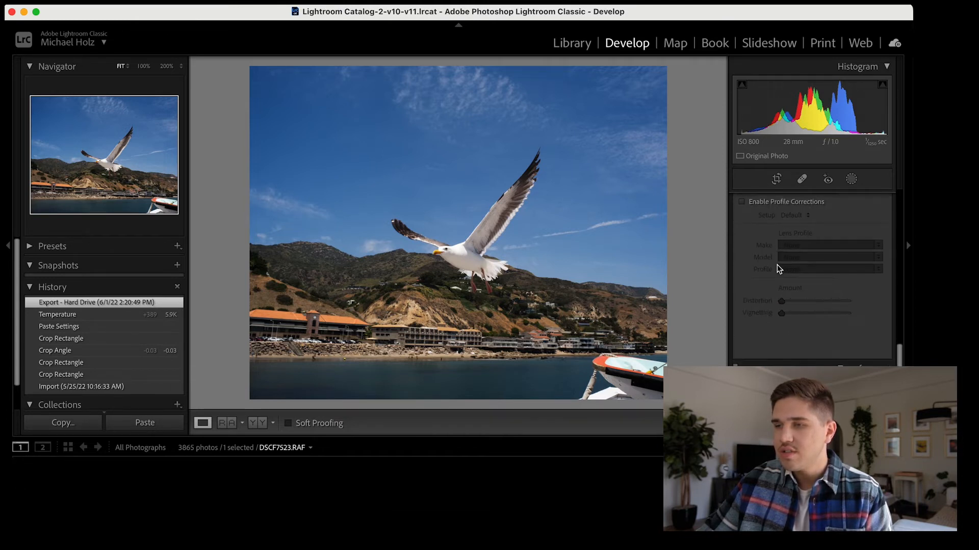
pyautogui.scroll(20, 777, 265)
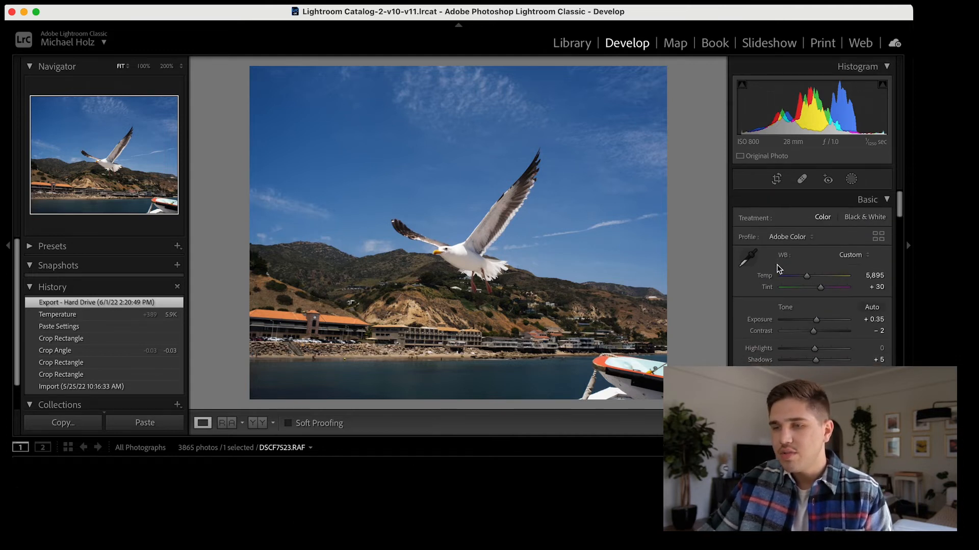
pyautogui.rightClick(408, 189)
pyautogui.moveTo(449, 238)
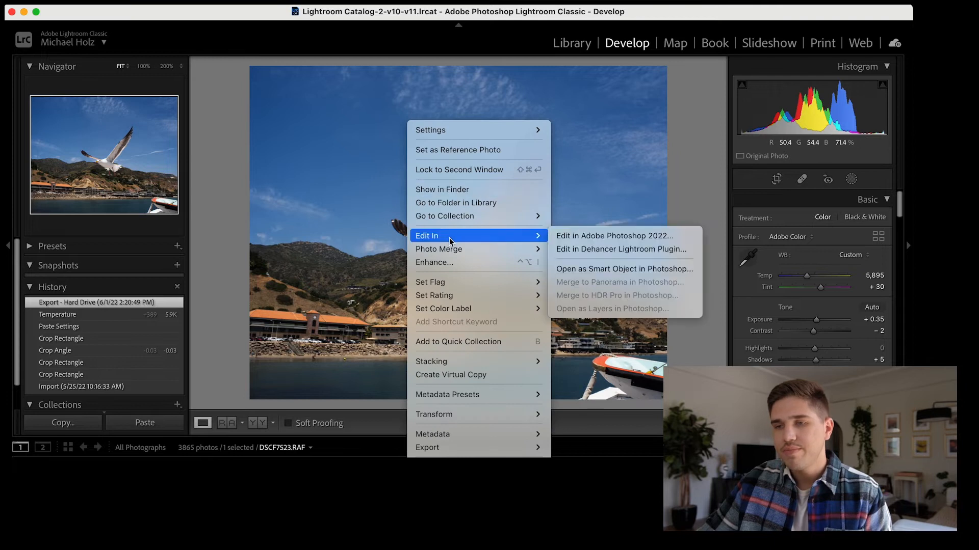
pyautogui.click(629, 249)
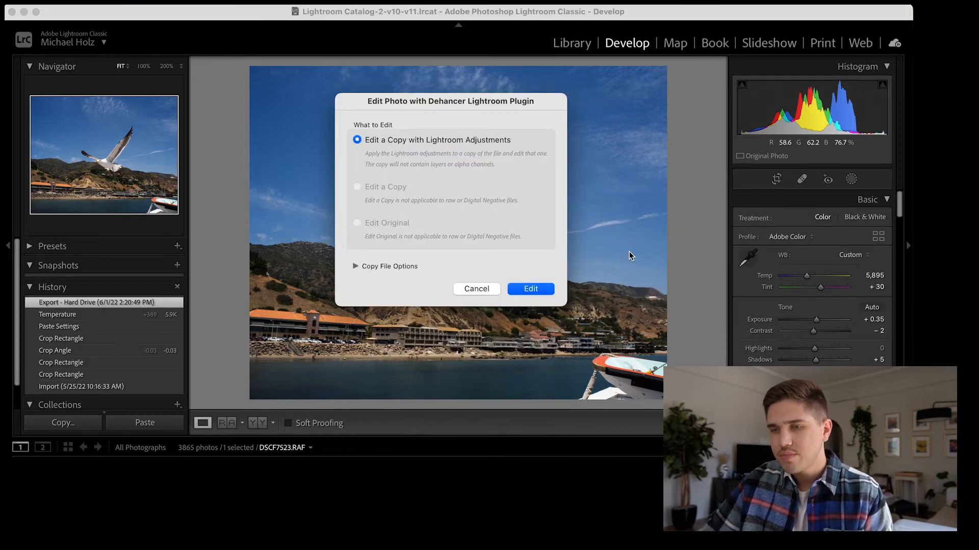
pyautogui.click(535, 289)
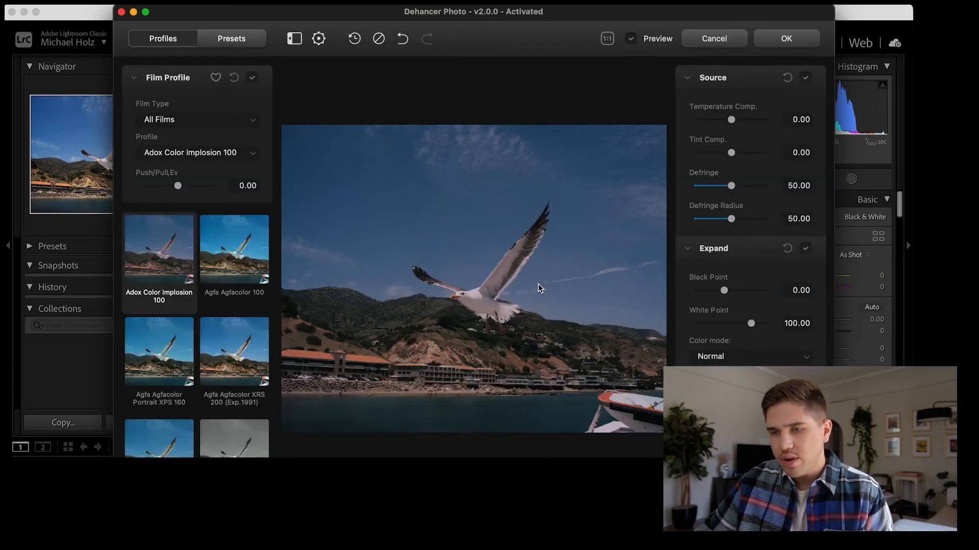
# Try the Agfa Agfacolor XRS 200, AGFA Chrome RSX II 200 and Prokudin-Gorskiy 1906 film profiles on the seagull photo
pyautogui.scroll(-3, 220, 254)
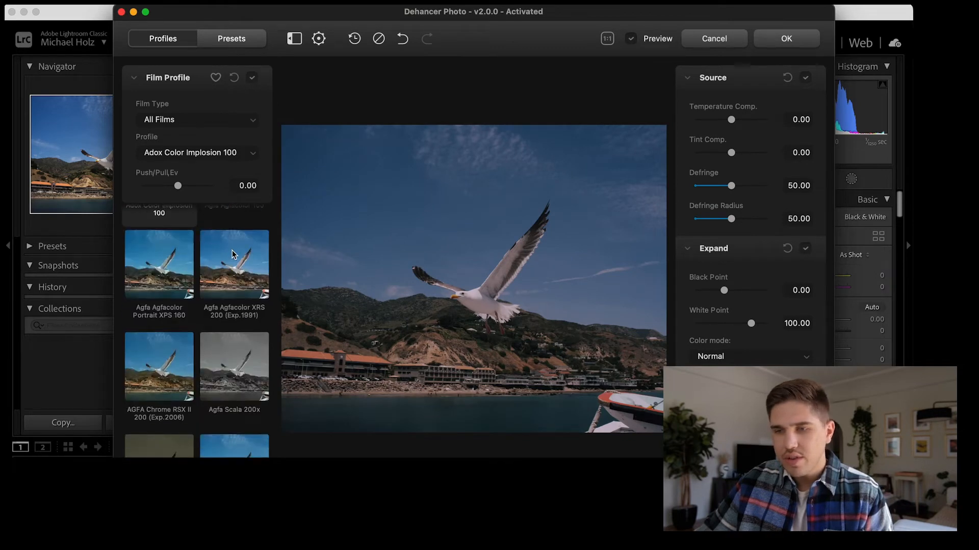
pyautogui.click(221, 255)
pyautogui.scroll(-2, 205, 257)
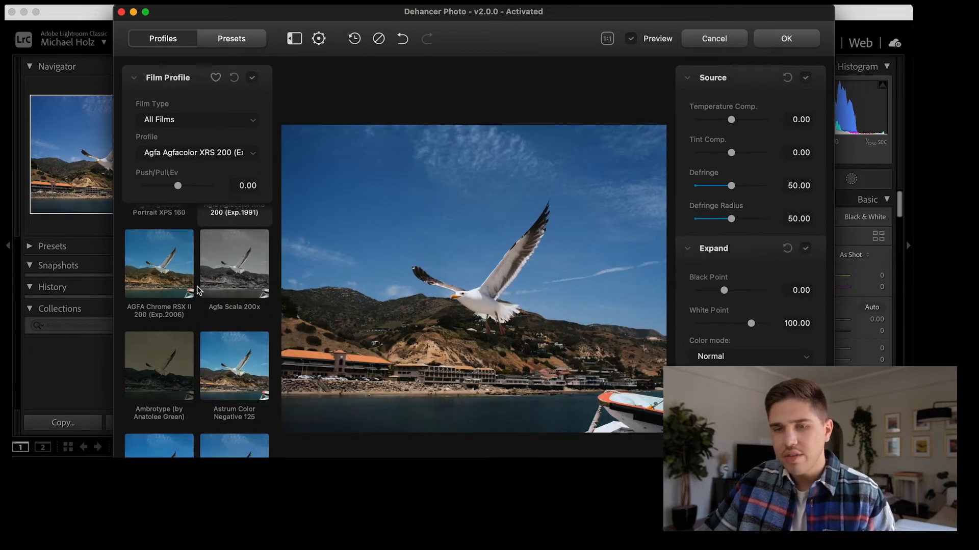
pyautogui.click(175, 276)
pyautogui.scroll(-3, 210, 273)
pyautogui.scroll(3, 210, 273)
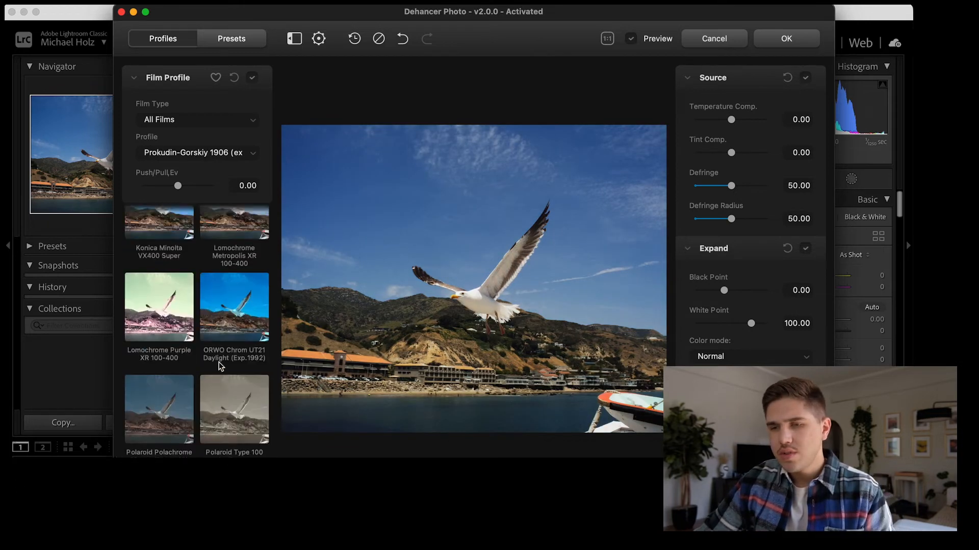
# Try the Konica Minolta VX400 Super film profile and switch the seagull photo to Konica Centuria 100 DNP
pyautogui.scroll(2, 219, 365)
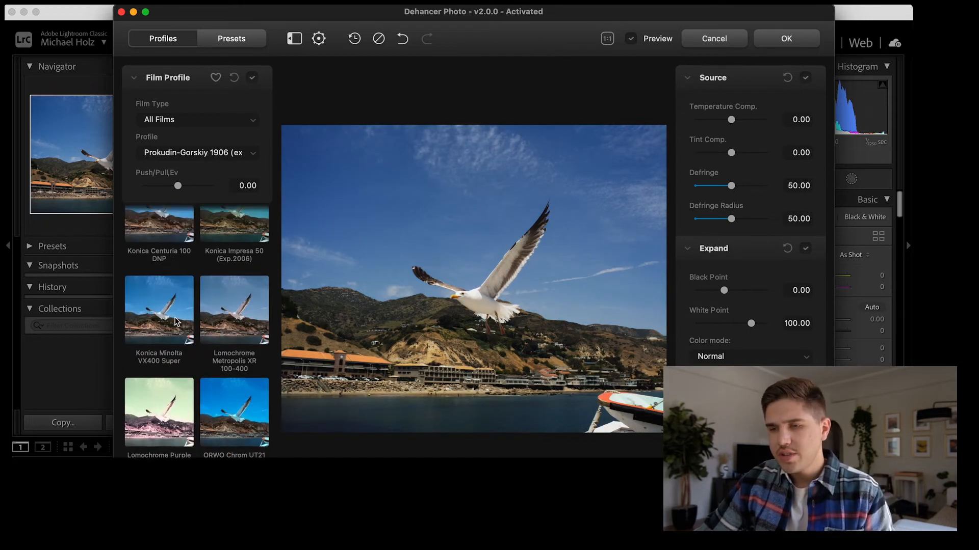
pyautogui.click(168, 315)
pyautogui.scroll(2, 193, 327)
pyautogui.click(174, 345)
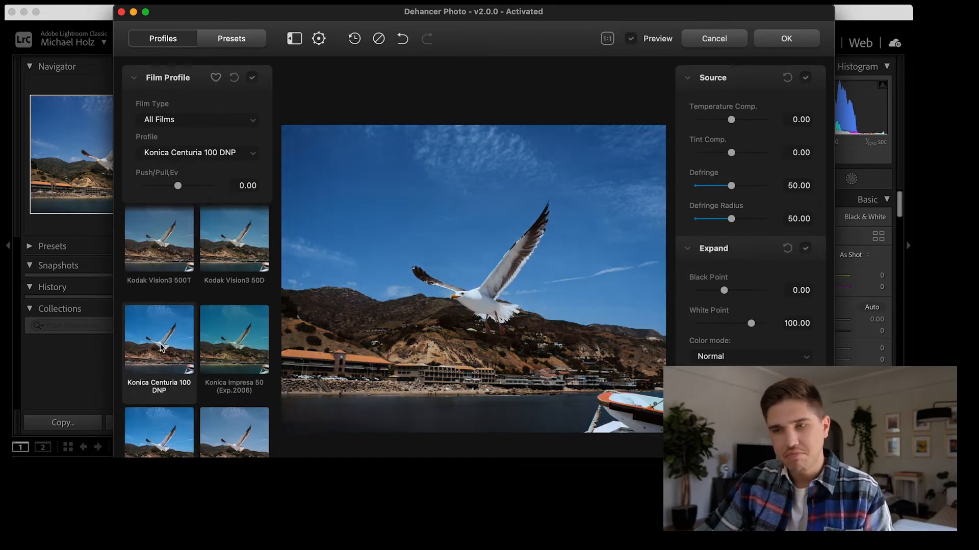
# Try the Kodak Portra 800 film profile on the seagull photo and compare it with the unprocessed image
pyautogui.scroll(2, 229, 357)
pyautogui.scroll(3, 228, 357)
pyautogui.scroll(3, 228, 357)
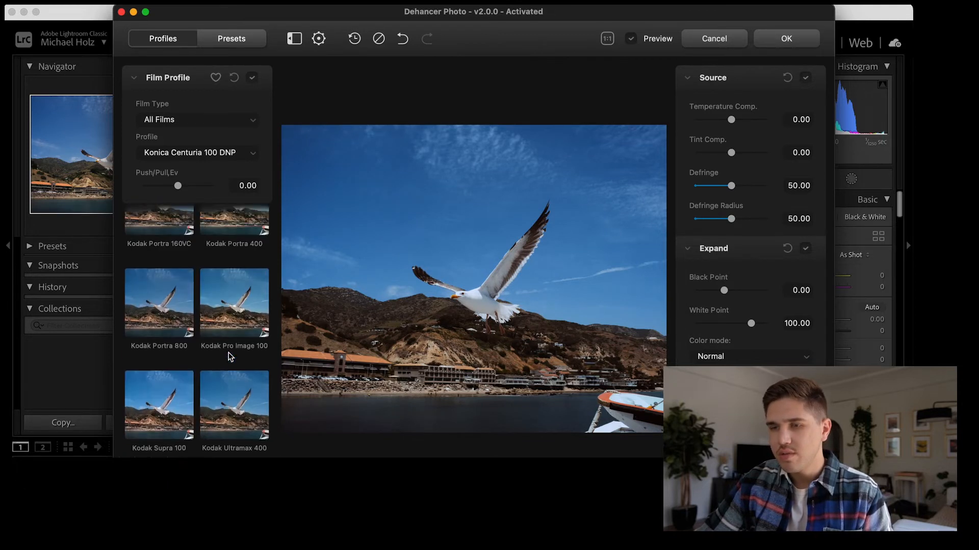
pyautogui.click(155, 351)
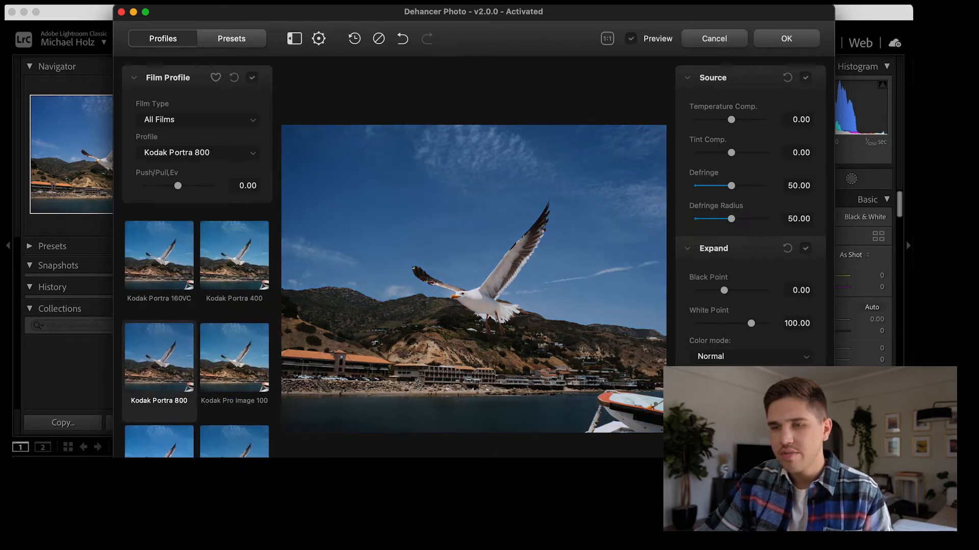
pyautogui.click(631, 39)
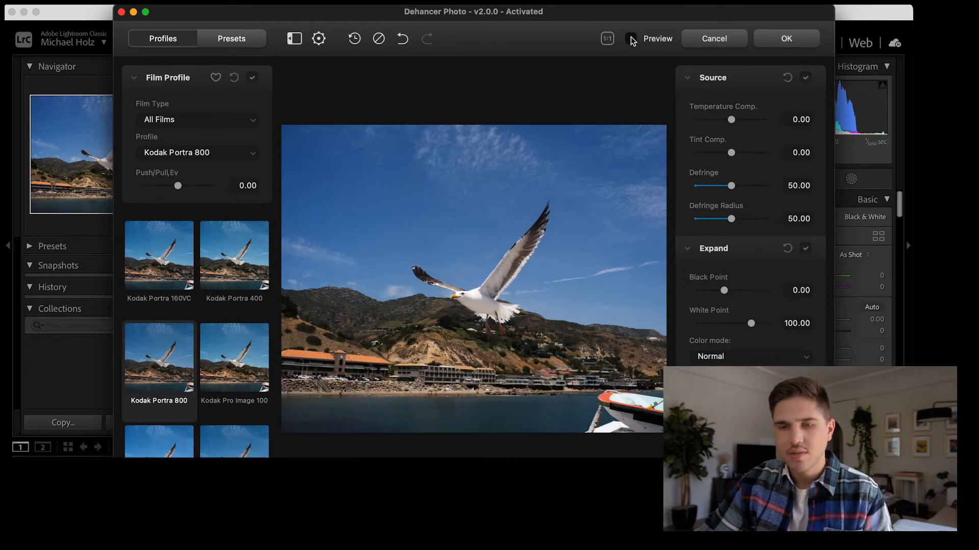
pyautogui.click(631, 40)
pyautogui.click(631, 39)
pyautogui.click(631, 39)
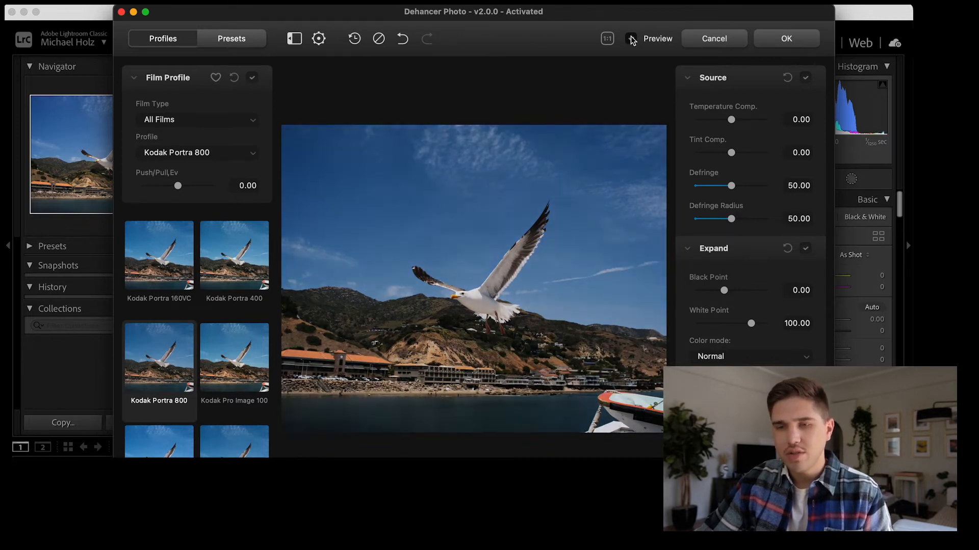
# Apply the Kodak Ektachrome E100 (2017) film profile to the seagull photo and set Push/Pull to 0.25 EV
pyautogui.scroll(5, 235, 283)
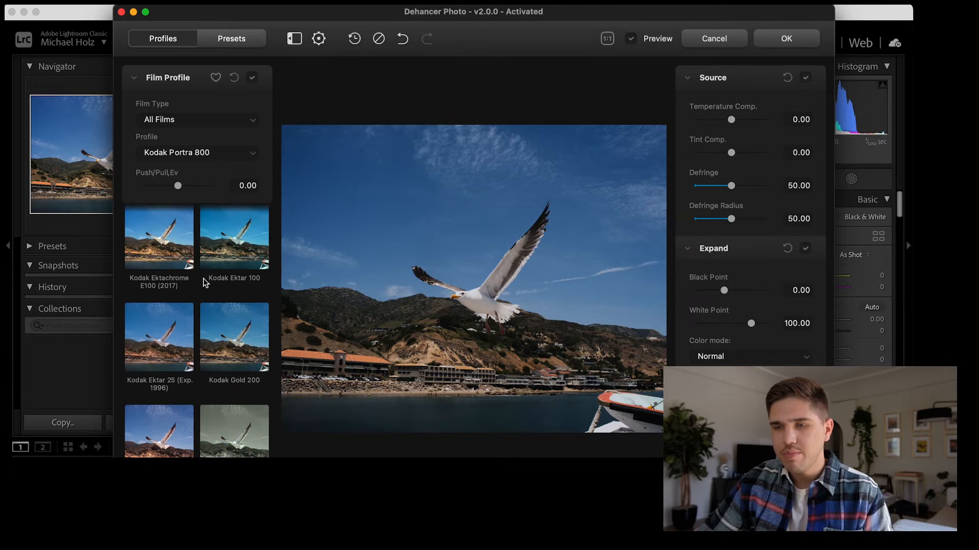
pyautogui.scroll(1, 203, 278)
pyautogui.click(147, 315)
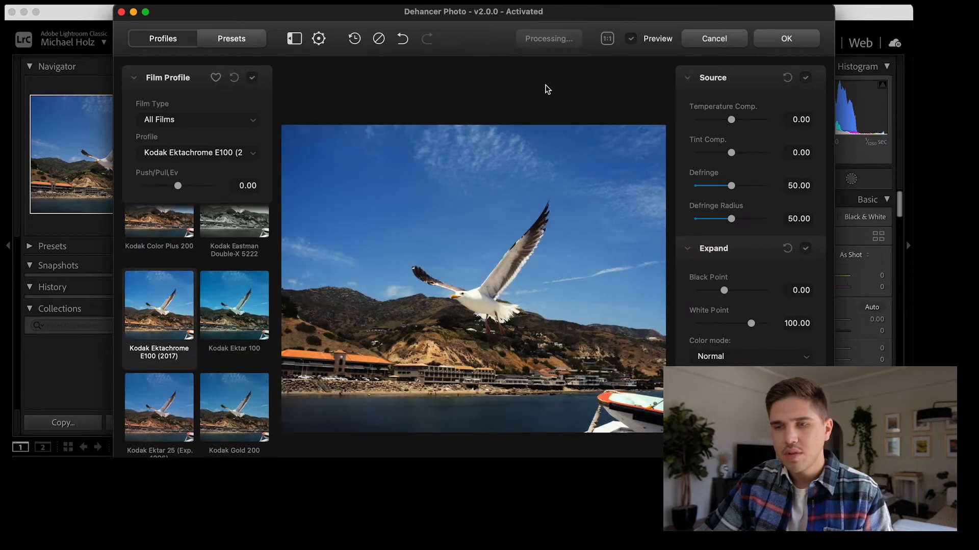
pyautogui.click(632, 39)
pyautogui.moveTo(178, 186)
pyautogui.mouseDown()
pyautogui.moveTo(214, 188)
pyautogui.moveTo(142, 188)
pyautogui.moveTo(218, 195)
pyautogui.moveTo(183, 198)
pyautogui.mouseUp()
# Try a slight exposure change in the Print settings and reset the Print section to its defaults
pyautogui.scroll(-5, 765, 262)
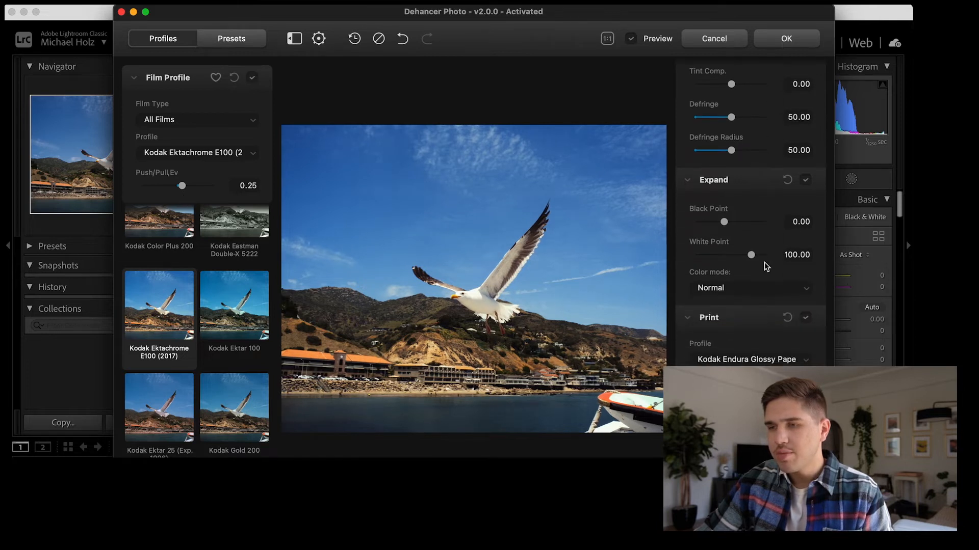
pyautogui.scroll(-1, 762, 206)
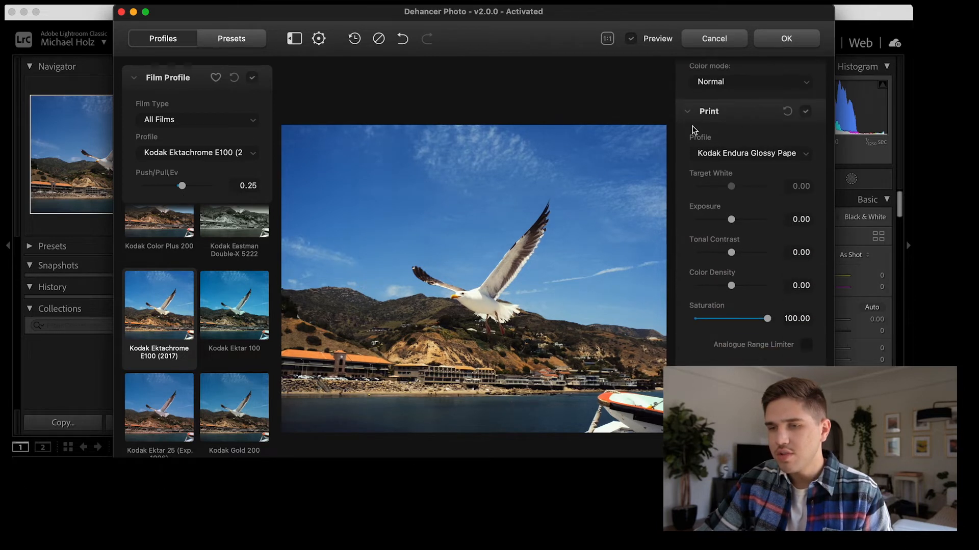
pyautogui.moveTo(732, 220); pyautogui.dragTo(734, 219)
pyautogui.click(788, 112)
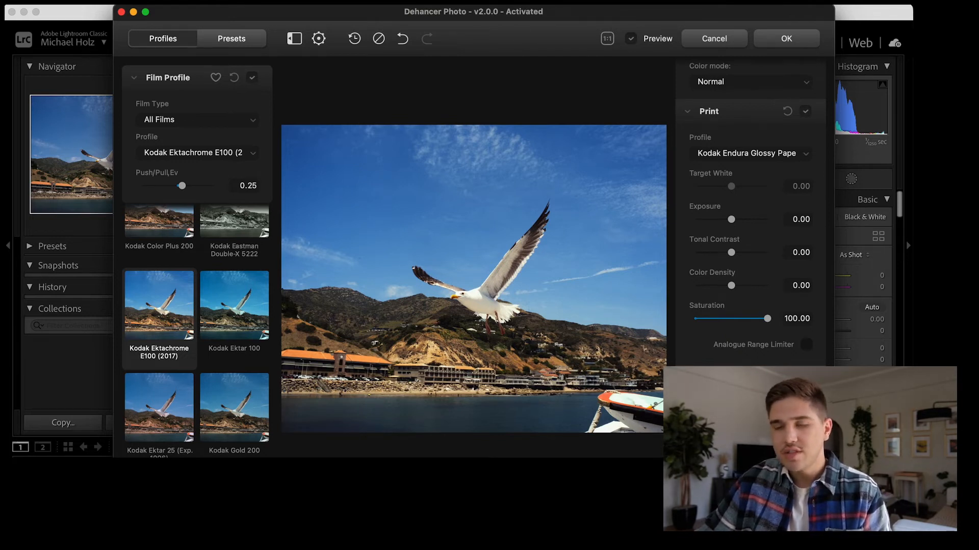
# Examine the seagull's head, feathers and the hillside behind it at several magnifications with the Ektachrome look applied
pyautogui.moveTo(556, 15); pyautogui.dragTo(541, 14)
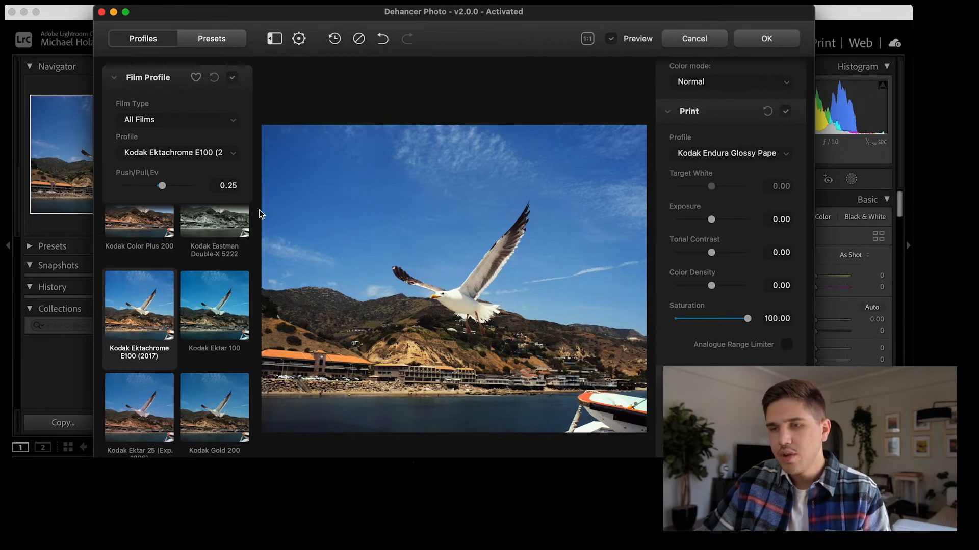
pyautogui.scroll(10, 184, 320)
pyautogui.scroll(4, 185, 319)
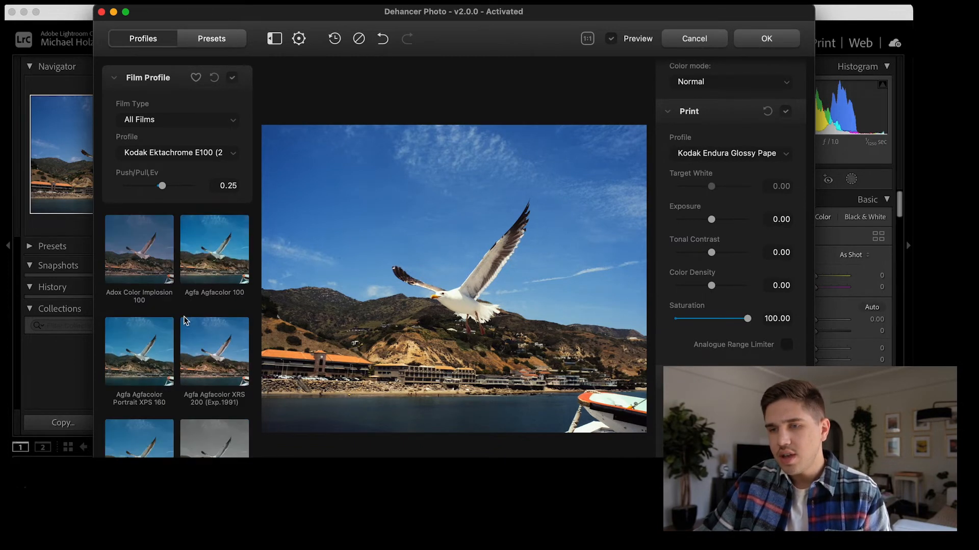
pyautogui.click(496, 277)
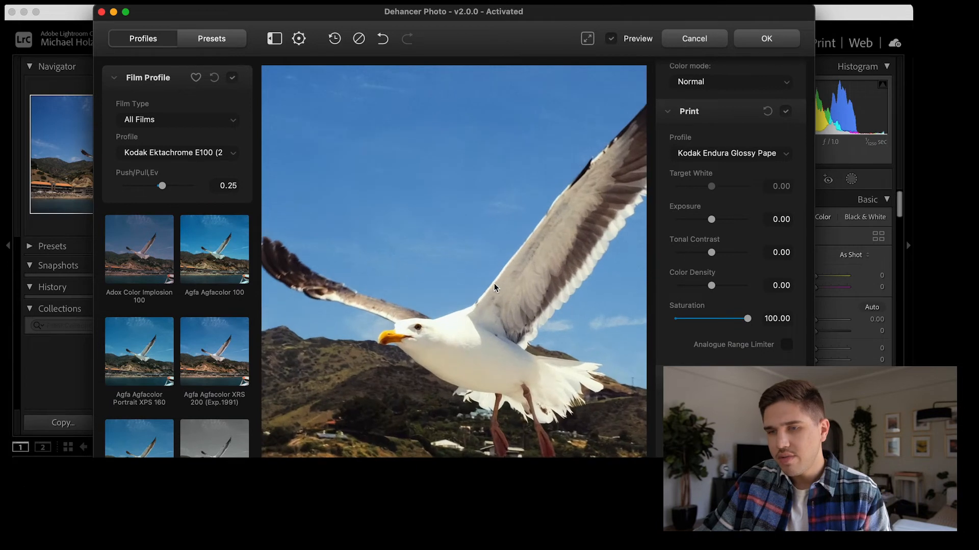
pyautogui.scroll(5, 406, 245)
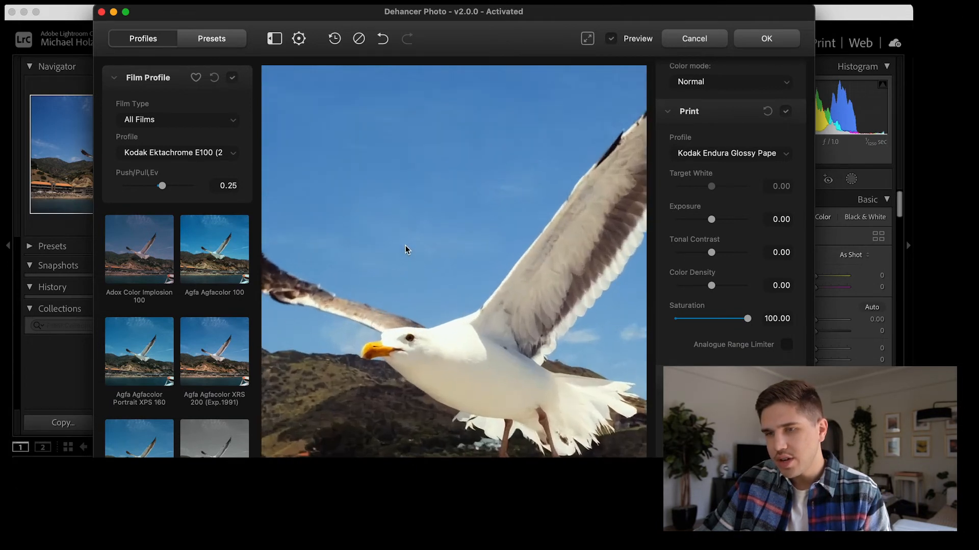
pyautogui.scroll(-3, 438, 255)
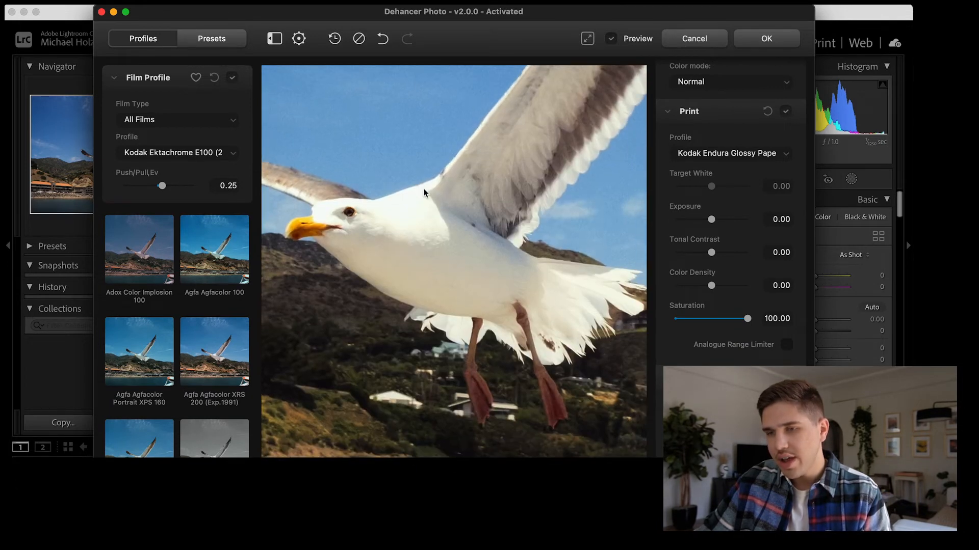
pyautogui.moveTo(399, 184); pyautogui.dragTo(508, 238)
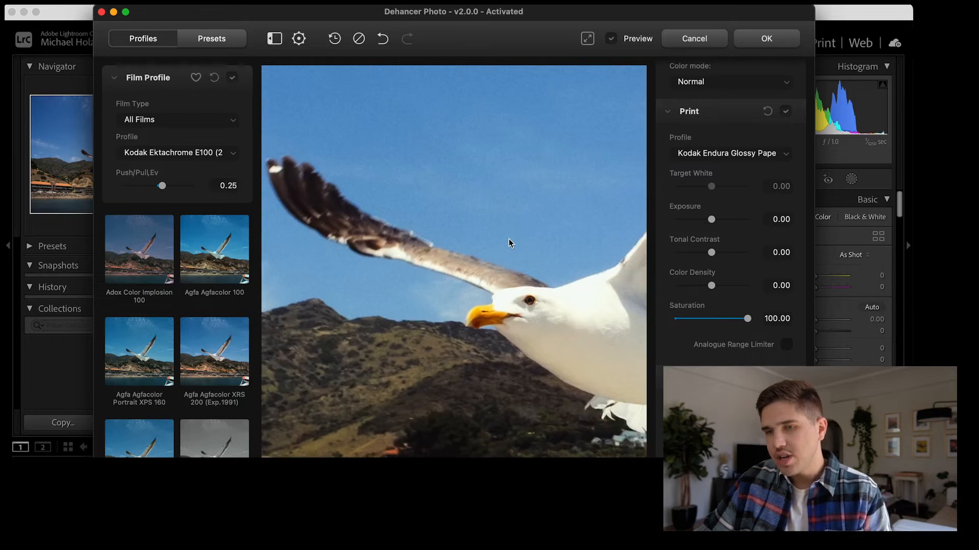
pyautogui.scroll(-3, 433, 256)
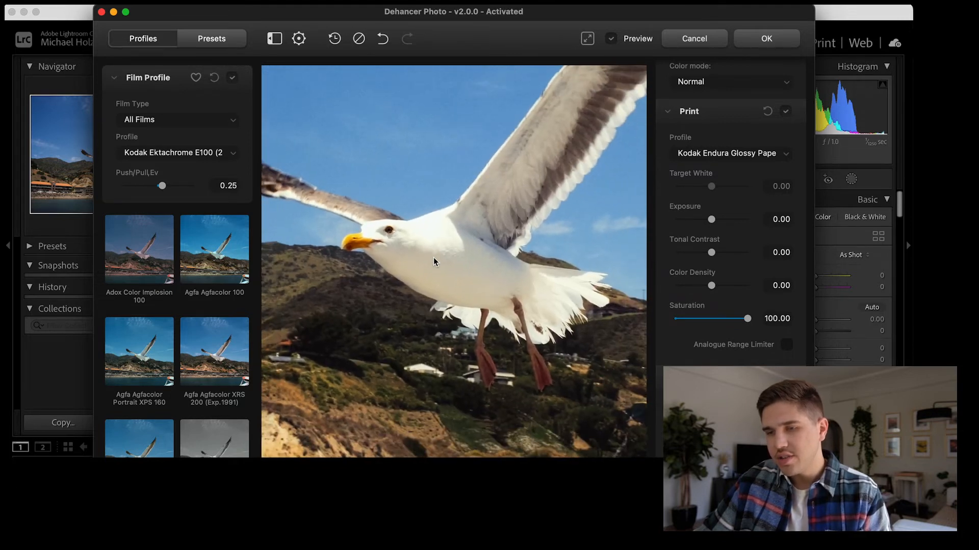
pyautogui.scroll(-5, 415, 313)
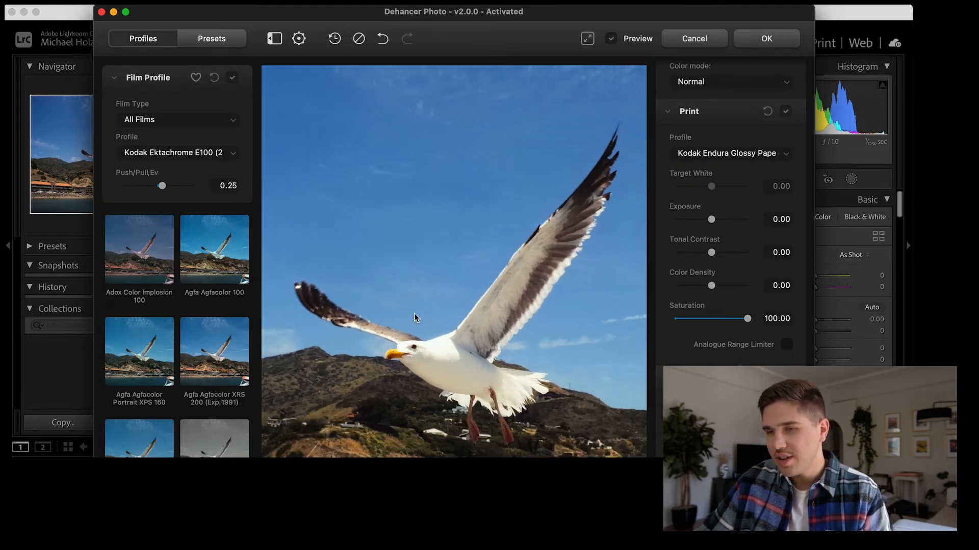
pyautogui.scroll(-3, 414, 313)
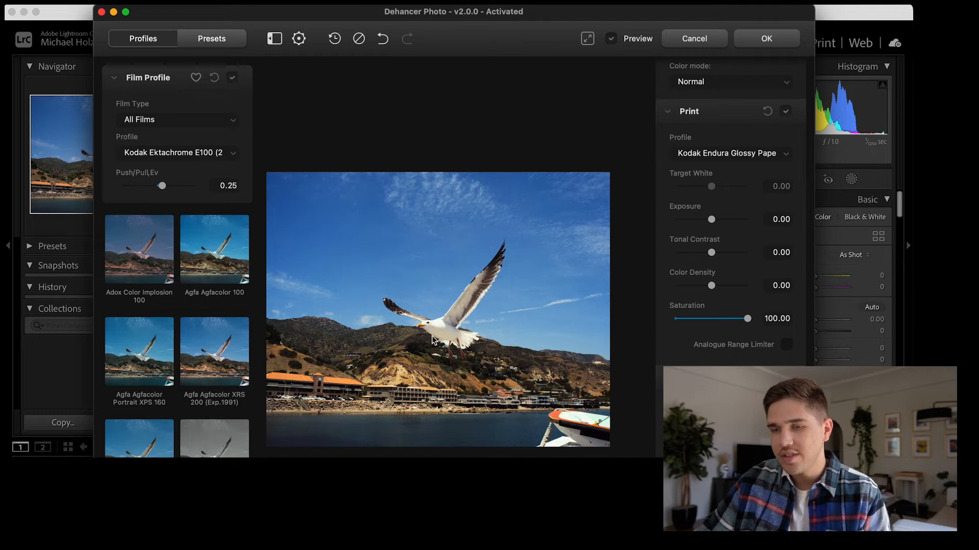
pyautogui.moveTo(459, 335); pyautogui.dragTo(472, 310)
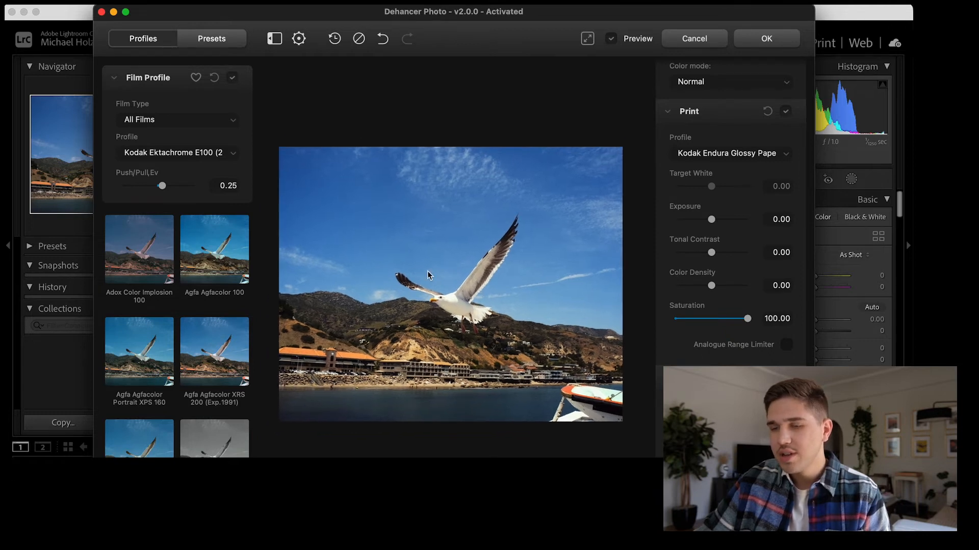
pyautogui.scroll(5, 427, 278)
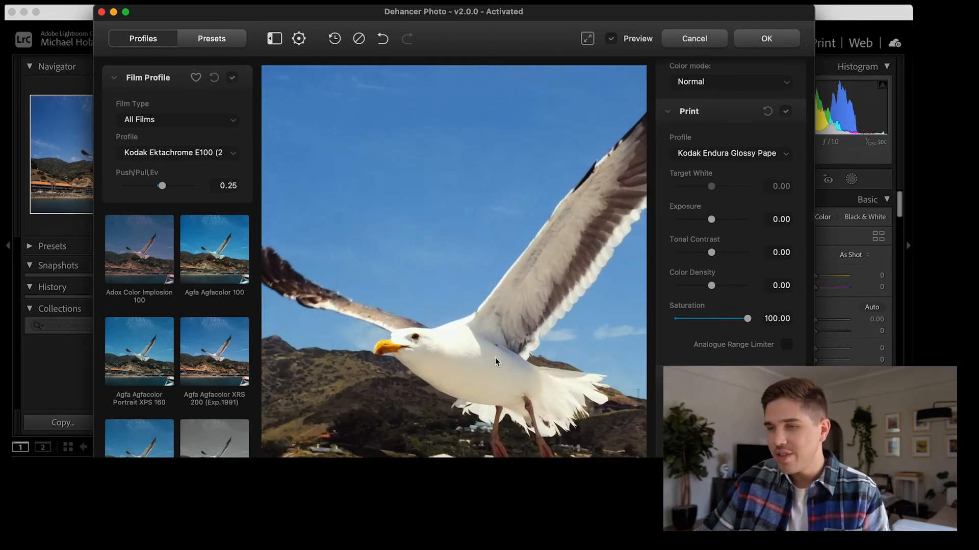
pyautogui.scroll(-5, 415, 280)
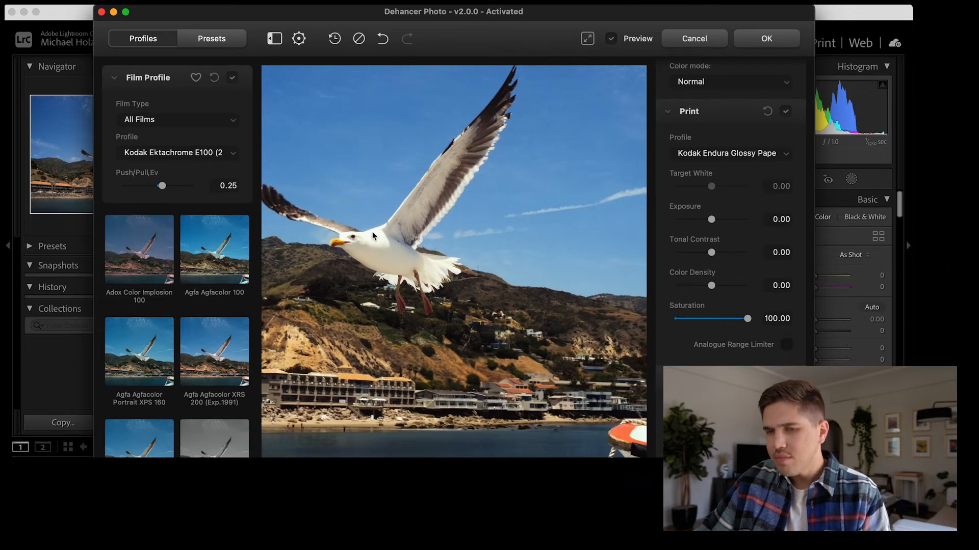
pyautogui.scroll(-5, 458, 284)
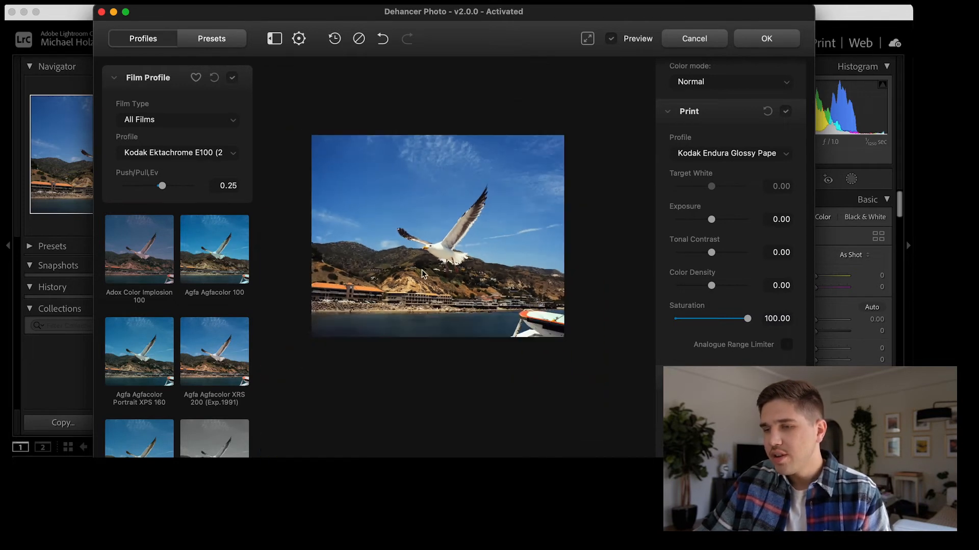
# Enable Halation on the seagull photo and show the halation mask
pyautogui.scroll(-5, 714, 308)
pyautogui.scroll(-8, 714, 309)
pyautogui.click(785, 237)
pyautogui.scroll(-2, 724, 233)
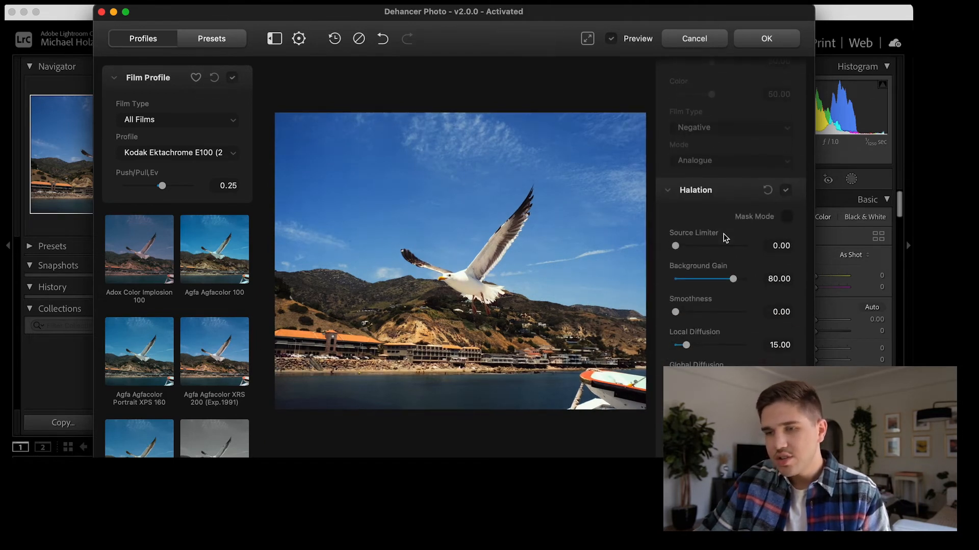
pyautogui.click(787, 219)
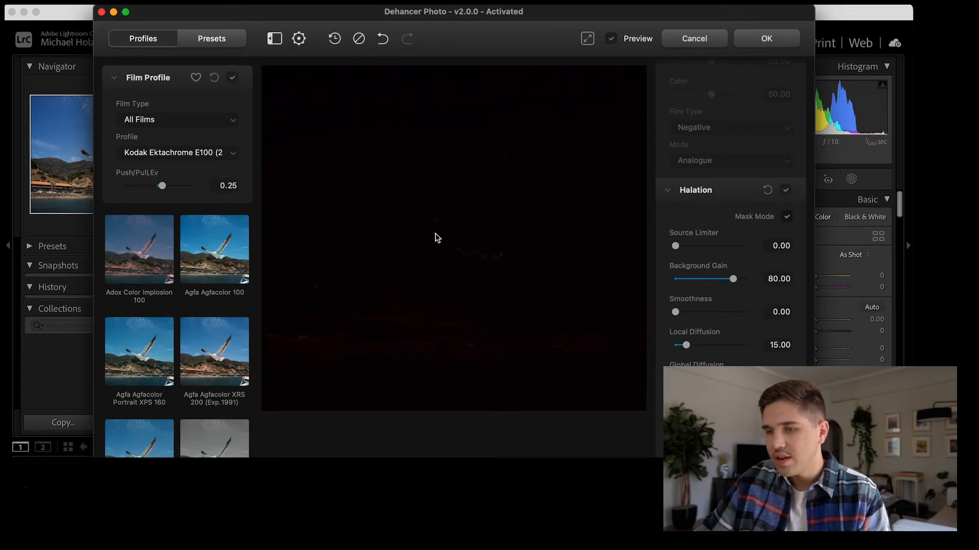
# Set the halation Hue to 0, Amplify to 17.46 and Impact to 100, and hide the halation mask
pyautogui.scroll(-5, 705, 343)
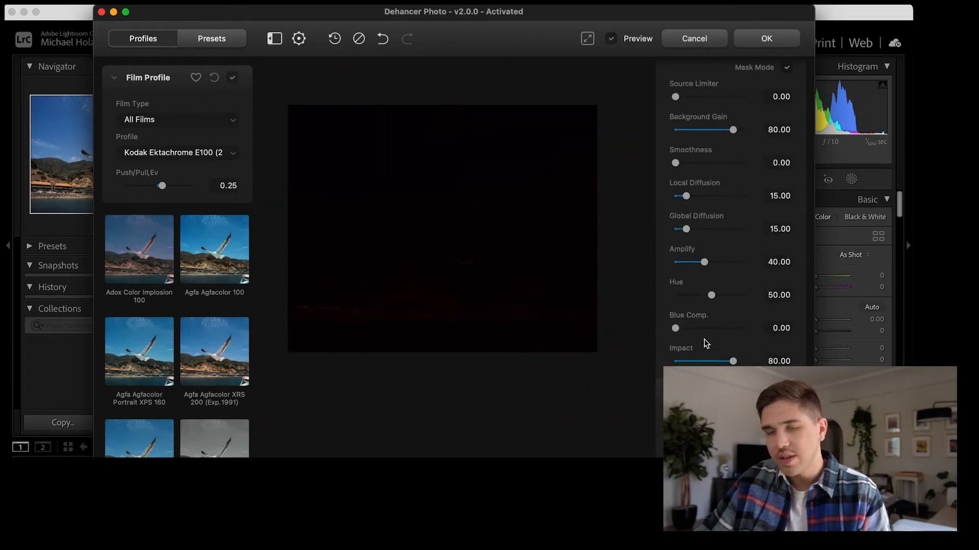
pyautogui.moveTo(674, 292); pyautogui.dragTo(644, 295)
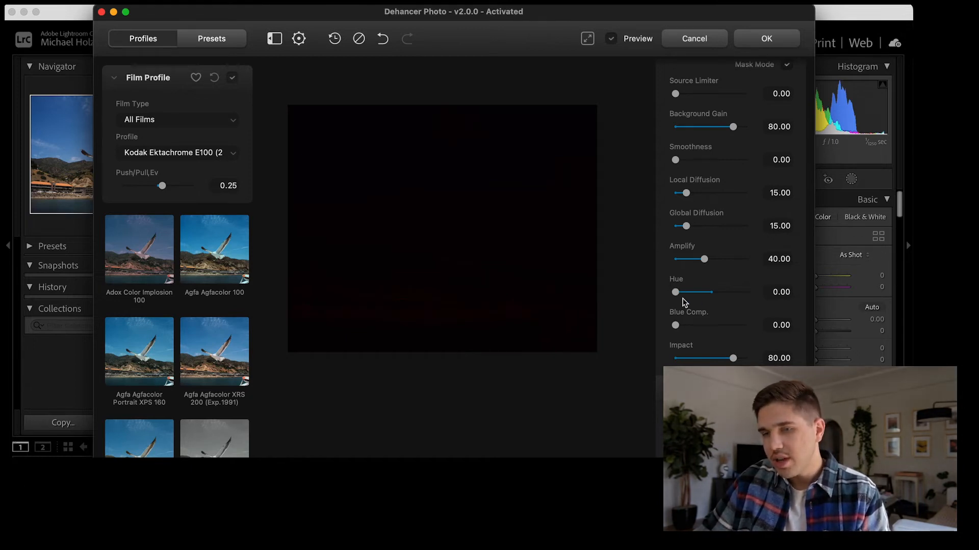
pyautogui.moveTo(706, 262)
pyautogui.mouseDown()
pyautogui.moveTo(730, 263)
pyautogui.moveTo(687, 261)
pyautogui.mouseUp()
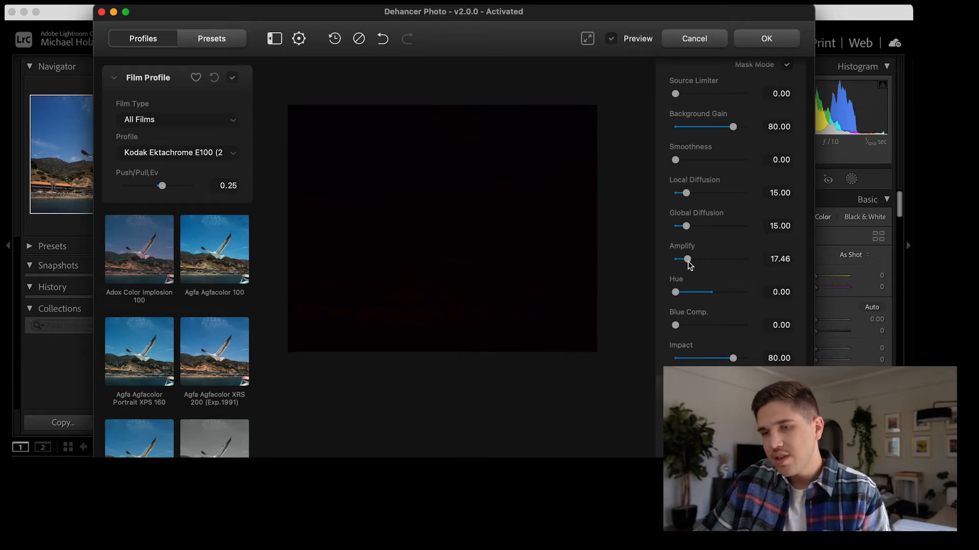
pyautogui.moveTo(733, 359); pyautogui.dragTo(753, 359)
pyautogui.scroll(10, 744, 281)
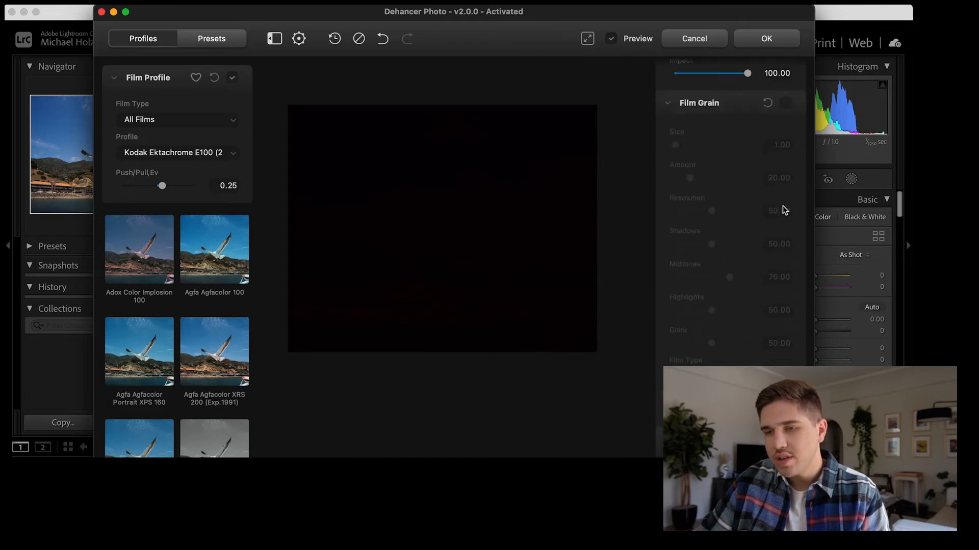
pyautogui.click(787, 308)
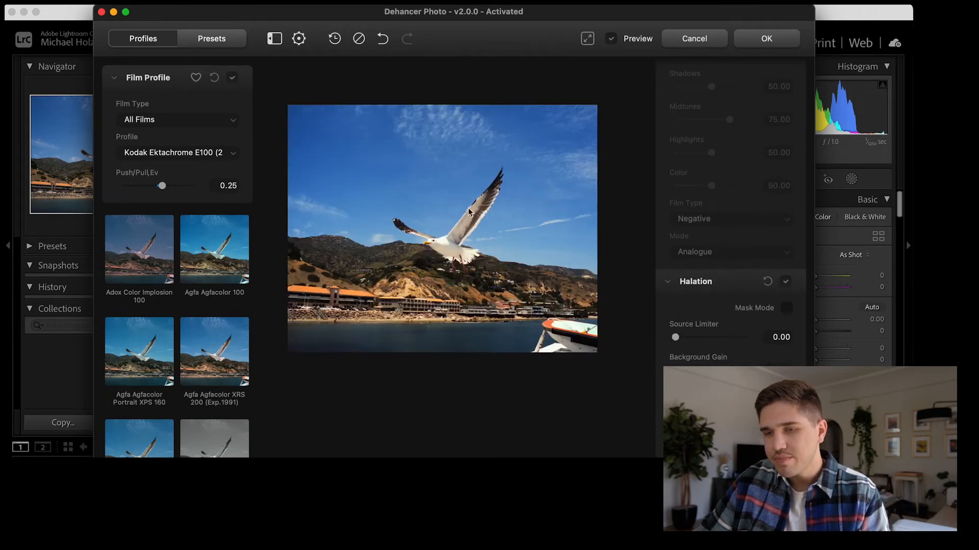
# Examine the halation around the seagull and the shoreline buildings up close and disable Halation
pyautogui.scroll(10, 469, 275)
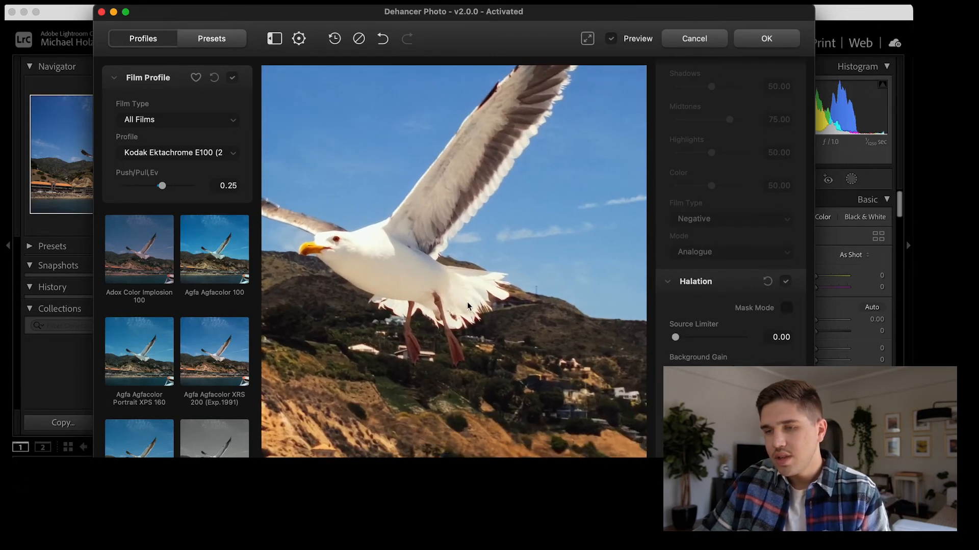
pyautogui.scroll(2, 467, 305)
pyautogui.moveTo(385, 275); pyautogui.dragTo(468, 278)
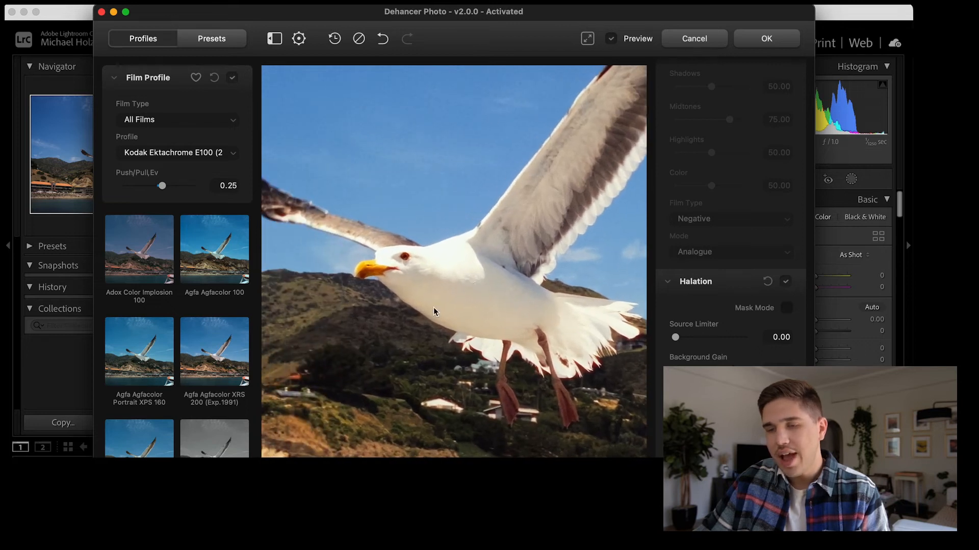
pyautogui.scroll(-10, 479, 301)
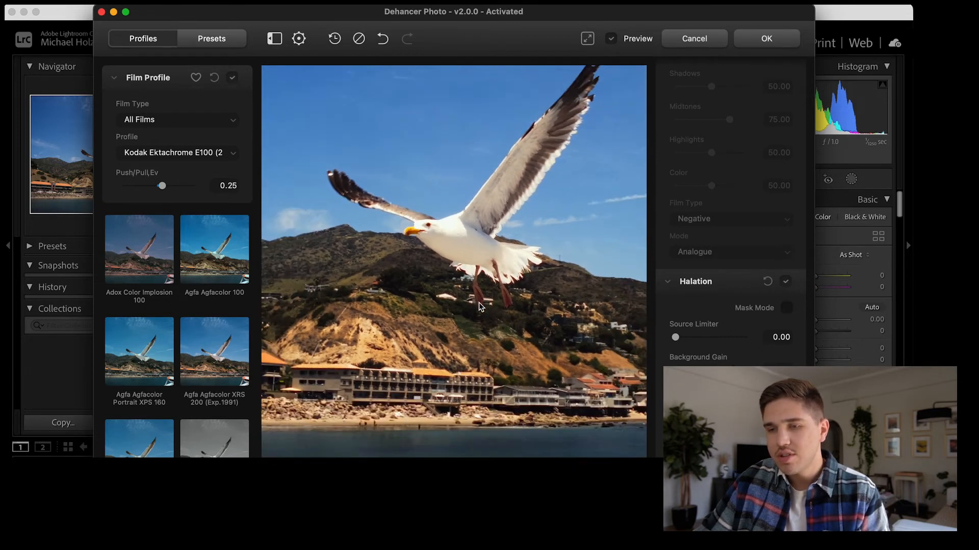
pyautogui.scroll(-4, 461, 256)
pyautogui.moveTo(441, 264); pyautogui.dragTo(454, 295)
pyautogui.click(786, 281)
# Enable Bloom on the seagull photo and set its Highlights to 50.86
pyautogui.scroll(-3, 764, 244)
pyautogui.scroll(-5, 751, 222)
pyautogui.click(784, 204)
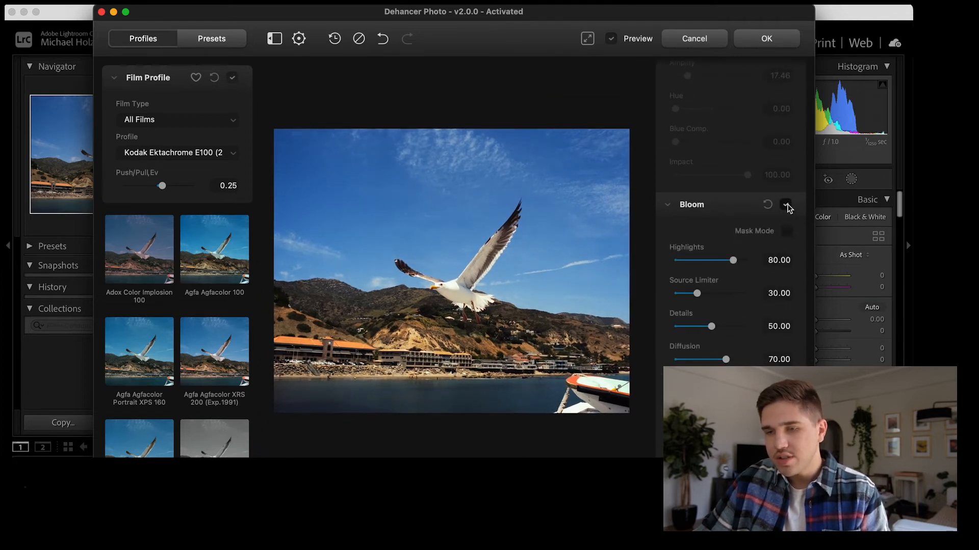
pyautogui.scroll(-5, 716, 199)
pyautogui.scroll(5, 717, 204)
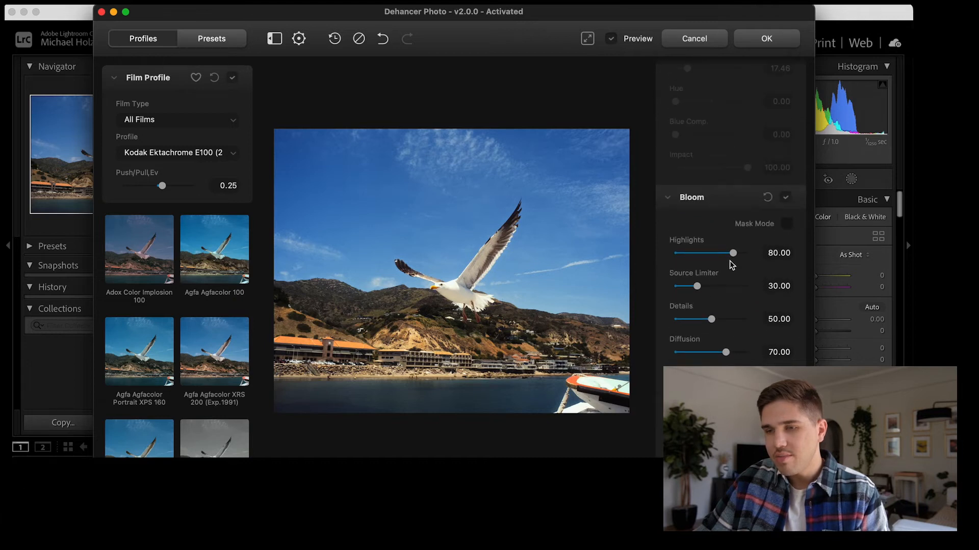
pyautogui.moveTo(735, 257); pyautogui.dragTo(712, 255)
# Compare the seagull photo with the Bloom effect on and off
pyautogui.click(786, 198)
pyautogui.click(786, 198)
pyautogui.click(786, 198)
pyautogui.click(785, 199)
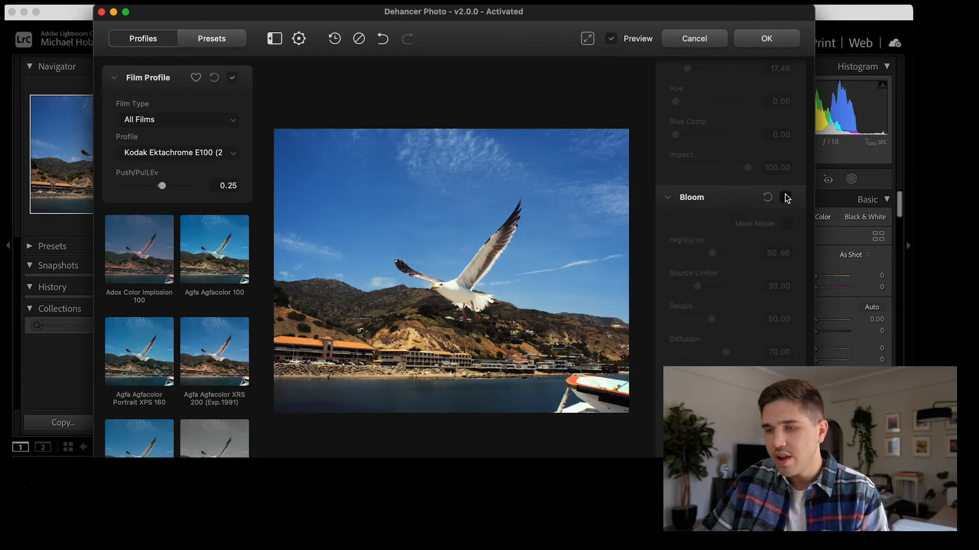
# Set the Bloom effect's Diffusion to 83.65 and Amplify to 57.83 on the seagull photo
pyautogui.scroll(-3, 729, 257)
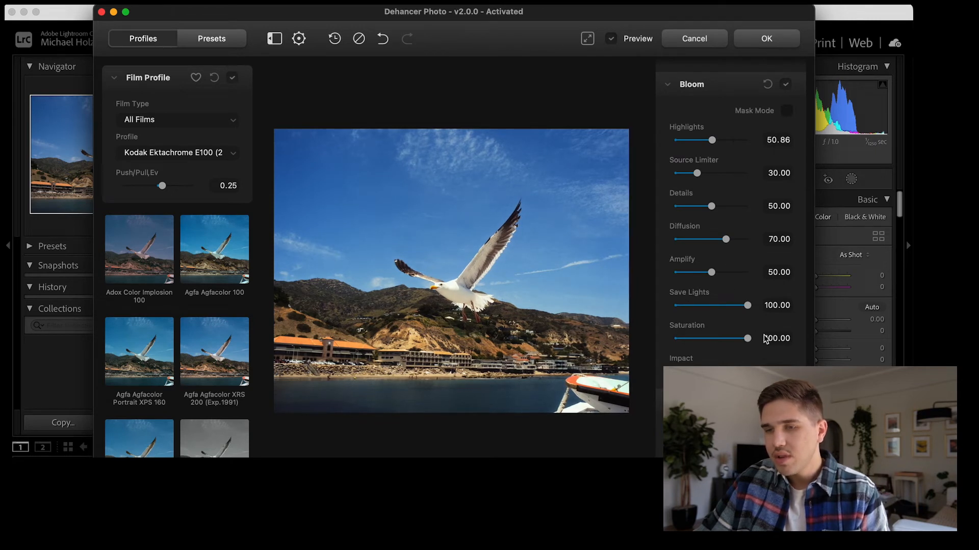
pyautogui.moveTo(747, 306)
pyautogui.mouseDown()
pyautogui.moveTo(699, 306)
pyautogui.moveTo(754, 305)
pyautogui.moveTo(690, 319)
pyautogui.moveTo(758, 313)
pyautogui.mouseUp()
pyautogui.moveTo(744, 345); pyautogui.dragTo(797, 343)
pyautogui.scroll(1, 729, 265)
pyautogui.moveTo(729, 265)
pyautogui.mouseDown()
pyautogui.moveTo(760, 262)
pyautogui.moveTo(663, 261)
pyautogui.moveTo(790, 265)
pyautogui.moveTo(653, 259)
pyautogui.moveTo(778, 265)
pyautogui.moveTo(747, 262)
pyautogui.mouseUp()
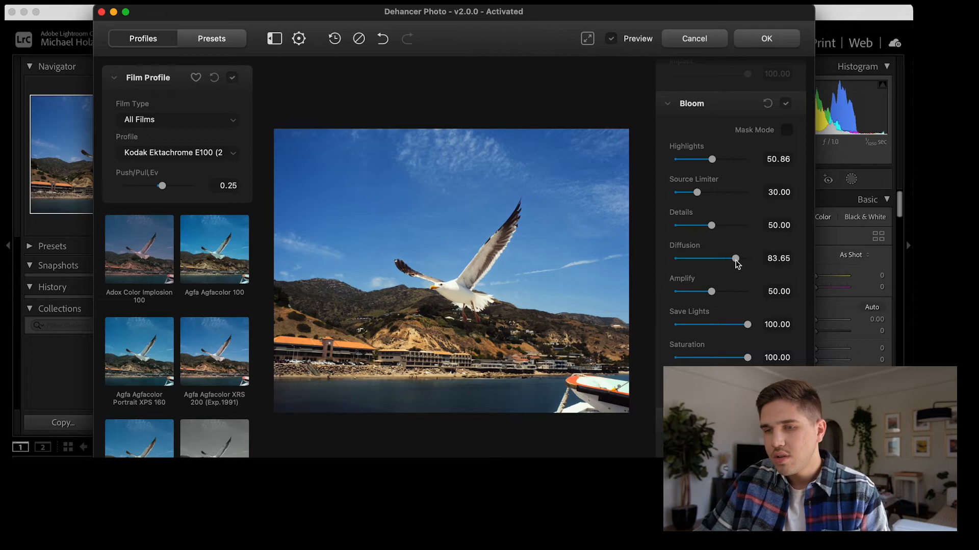
pyautogui.moveTo(710, 291)
pyautogui.mouseDown()
pyautogui.moveTo(725, 291)
pyautogui.moveTo(698, 294)
pyautogui.moveTo(718, 299)
pyautogui.mouseUp()
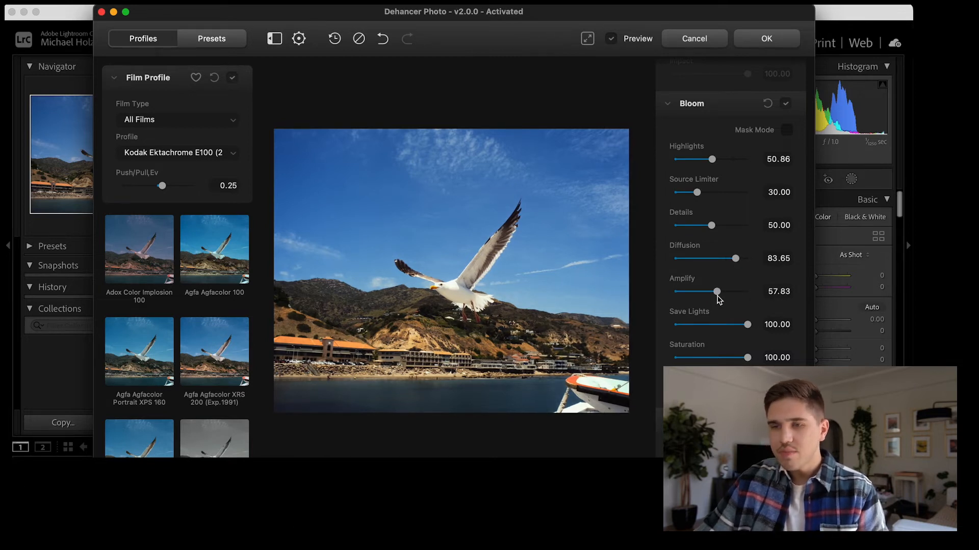
pyautogui.scroll(-4, 750, 273)
pyautogui.scroll(4, 751, 273)
pyautogui.scroll(-2, 751, 272)
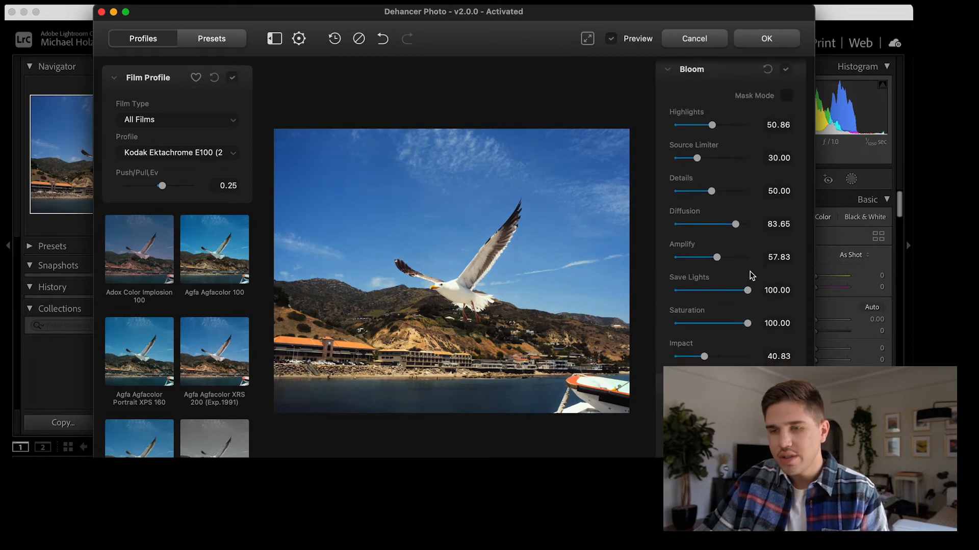
# Compare the seagull photo with all Dehancer effects on and off
pyautogui.click(612, 40)
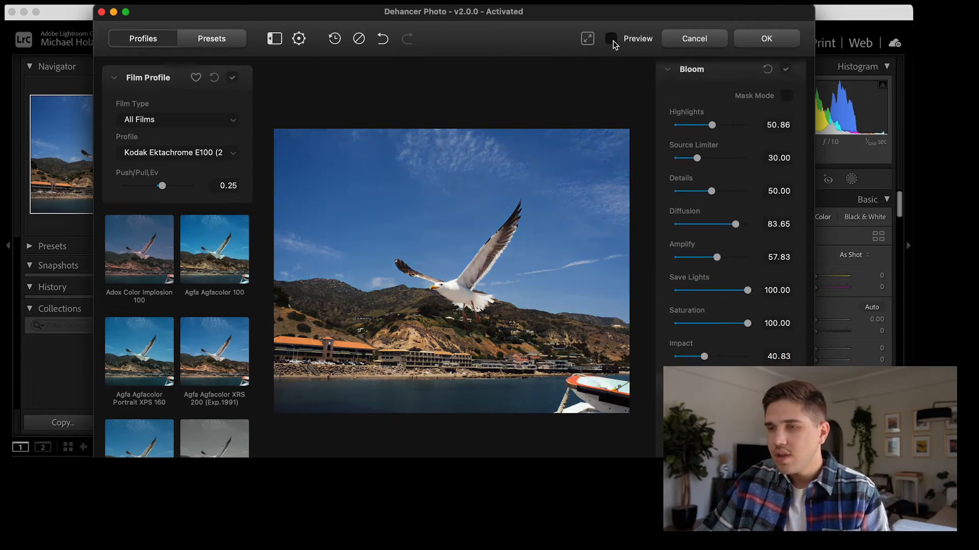
pyautogui.click(612, 39)
pyautogui.click(611, 39)
pyautogui.click(612, 40)
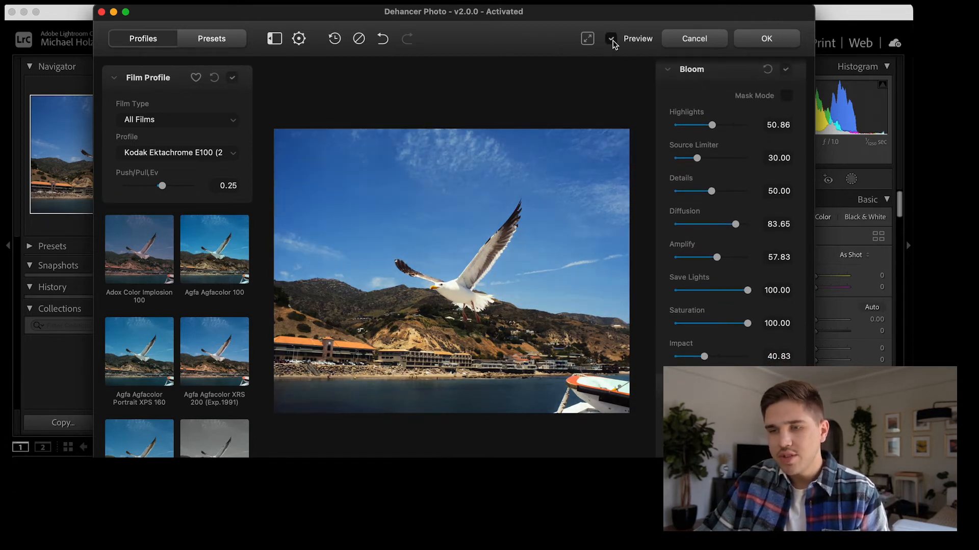
# Try a source Temperature Comp. of 17.42 on the seagull photo and compare it with the Source adjustments off
pyautogui.scroll(10, 738, 221)
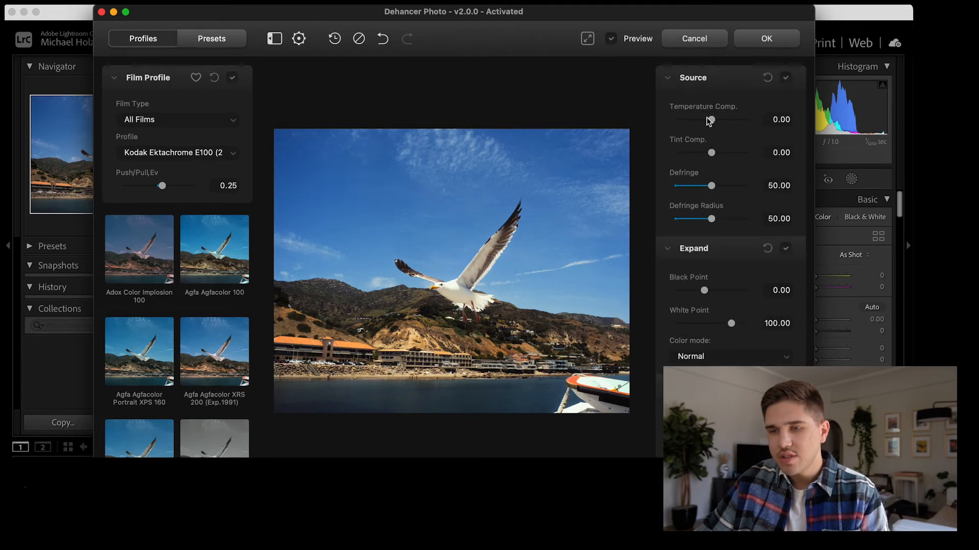
pyautogui.moveTo(710, 119); pyautogui.dragTo(712, 120)
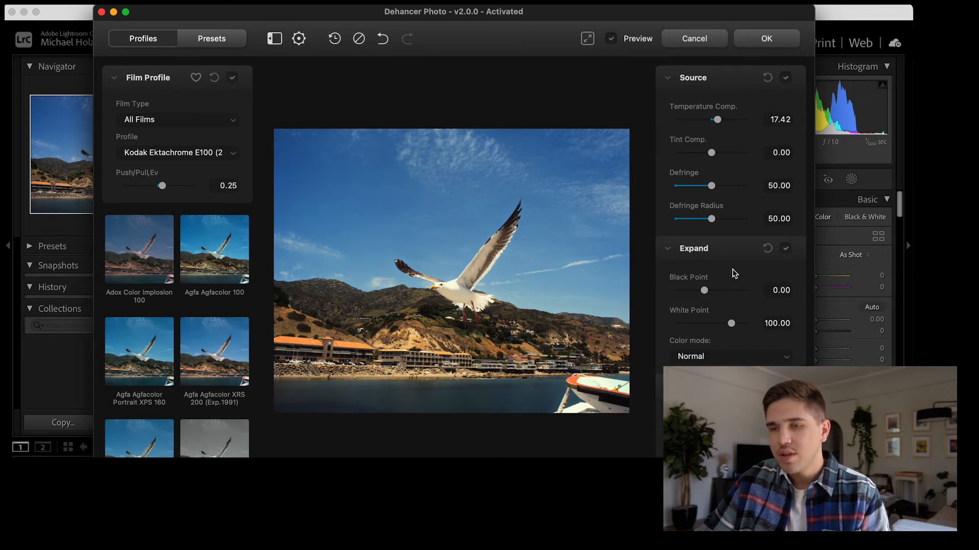
pyautogui.click(785, 80)
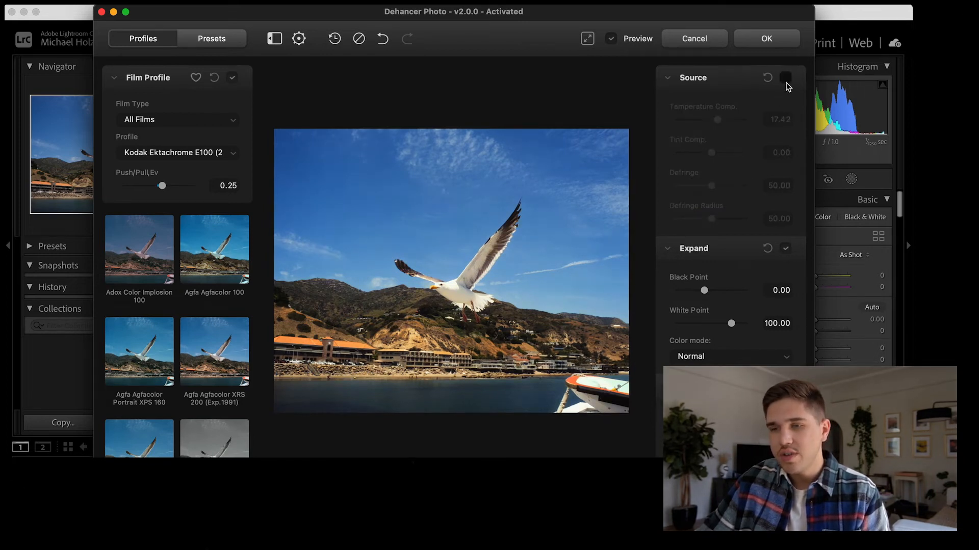
pyautogui.click(785, 78)
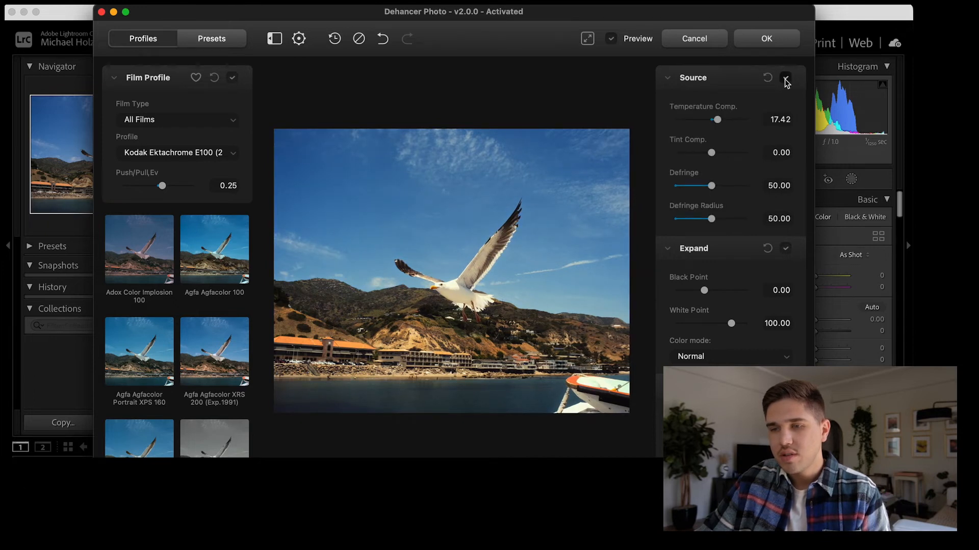
pyautogui.click(785, 79)
pyautogui.click(785, 79)
# Set the source Temperature Comp. to 6.24, check it against the disabled Source adjustments, and apply the Dehancer edit
pyautogui.moveTo(717, 121); pyautogui.dragTo(713, 123)
pyautogui.click(786, 79)
pyautogui.click(786, 79)
pyautogui.click(785, 79)
pyautogui.click(786, 79)
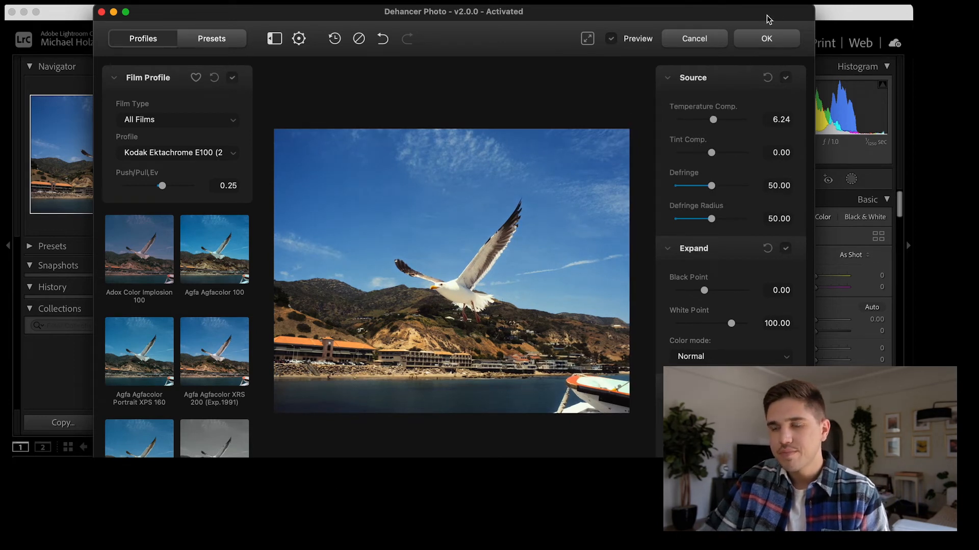
pyautogui.click(747, 38)
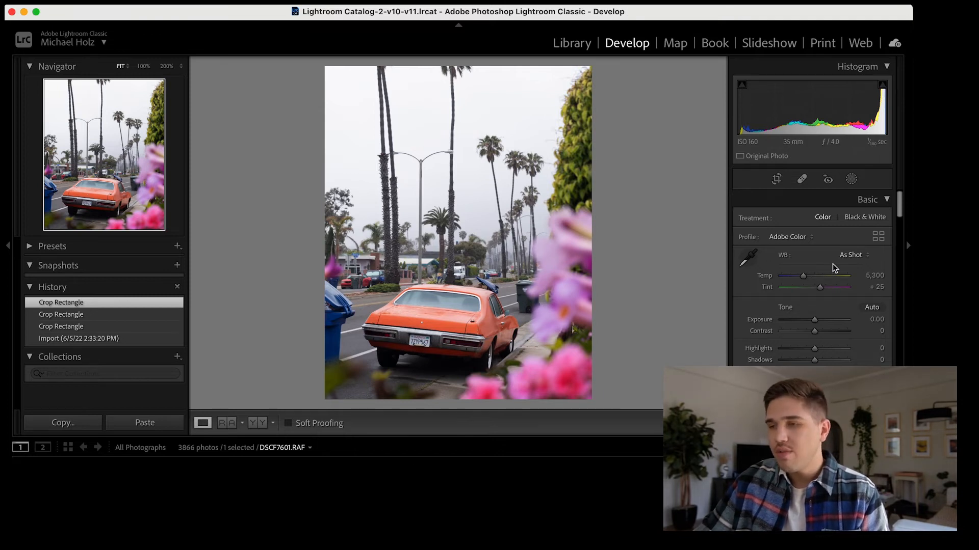
# Start the orange car photo's white balance from Auto, set Temp to 5,407 and raise Contrast to +20
pyautogui.scroll(-3, 823, 239)
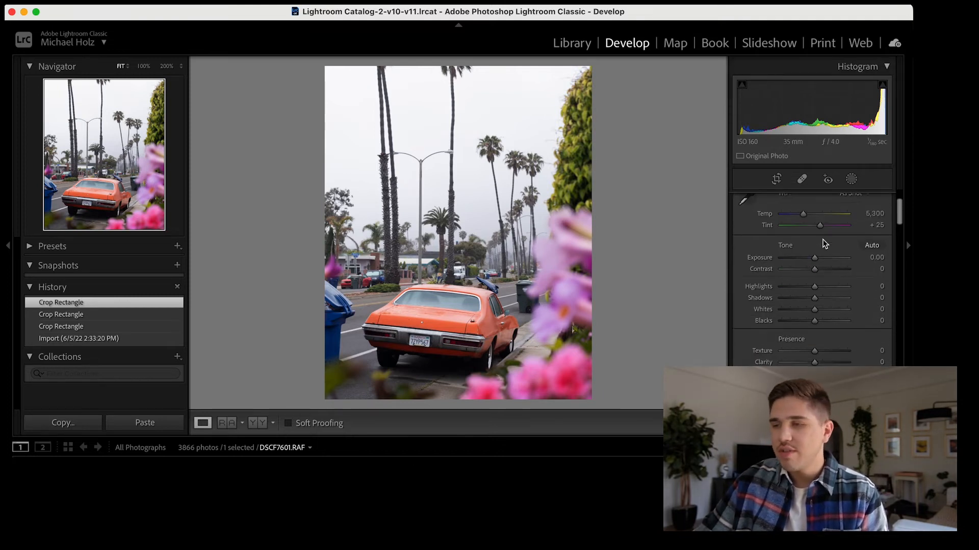
pyautogui.scroll(1, 825, 244)
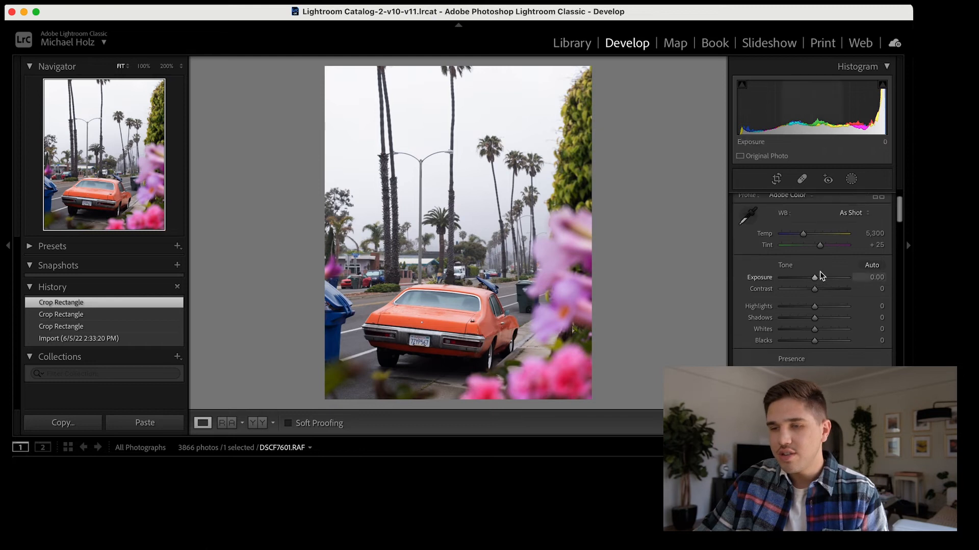
pyautogui.click(848, 218)
pyautogui.click(849, 234)
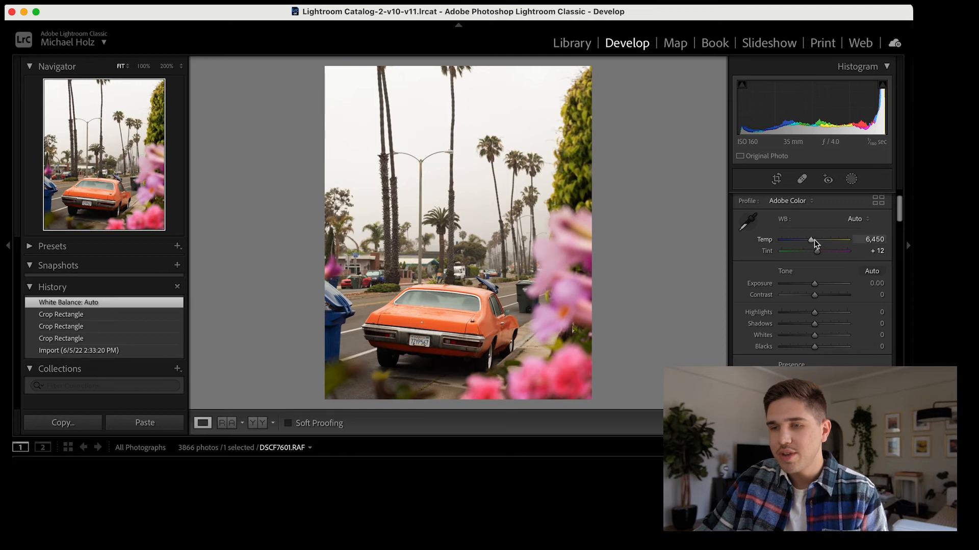
pyautogui.moveTo(811, 240); pyautogui.dragTo(803, 242)
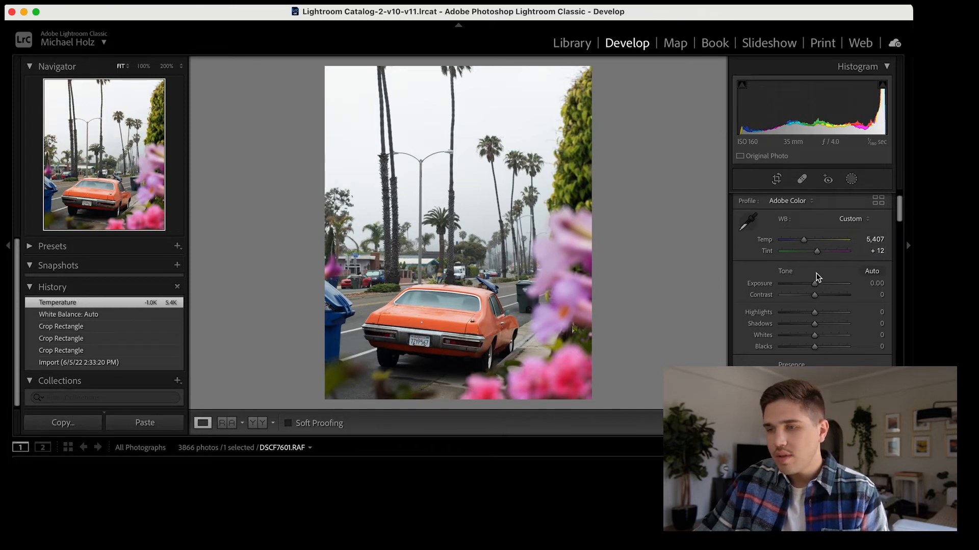
pyautogui.scroll(-2, 815, 278)
pyautogui.moveTo(814, 258); pyautogui.dragTo(821, 255)
# Lift the point curve's black point to output 16 and add shadow, midtone and highlight points forming a gentle contrast curve
pyautogui.scroll(-5, 800, 245)
pyautogui.scroll(2, 801, 246)
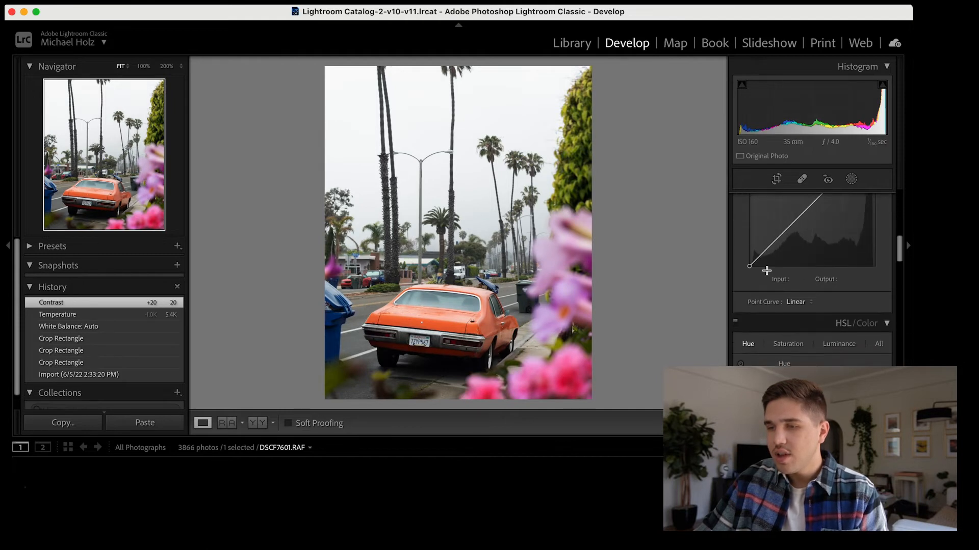
pyautogui.moveTo(749, 321); pyautogui.dragTo(747, 316)
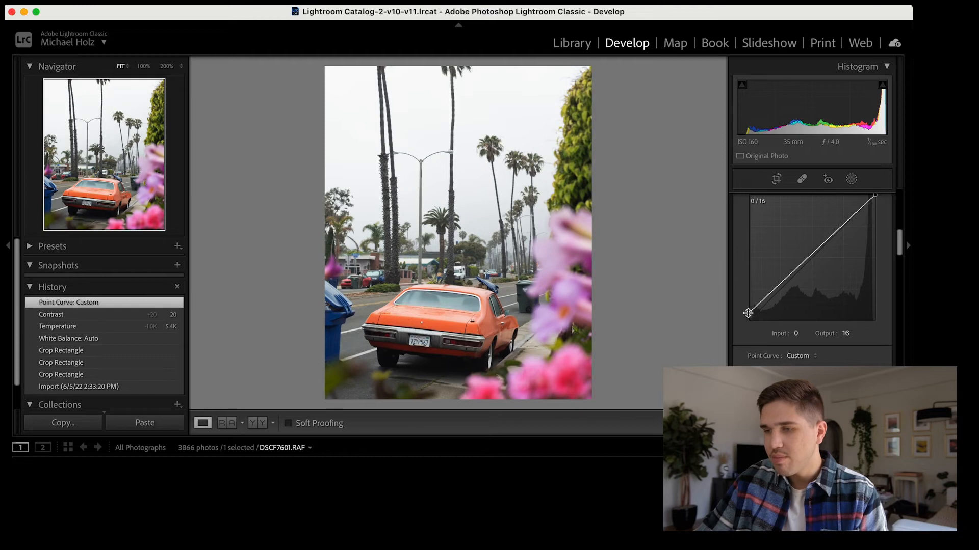
pyautogui.scroll(2, 762, 313)
pyautogui.scroll(-1, 762, 313)
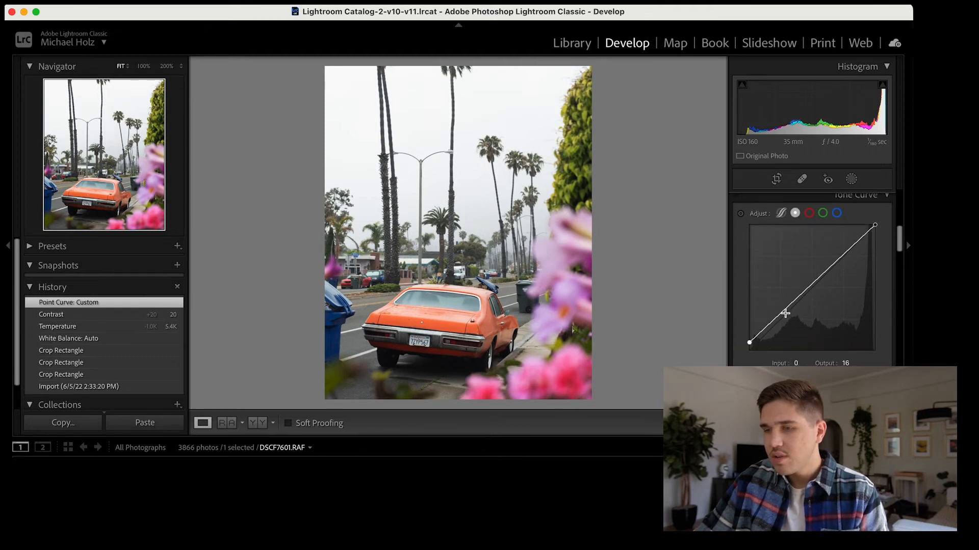
pyautogui.moveTo(780, 312); pyautogui.dragTo(812, 309)
pyautogui.scroll(1, 785, 318)
pyautogui.moveTo(850, 275); pyautogui.dragTo(843, 276)
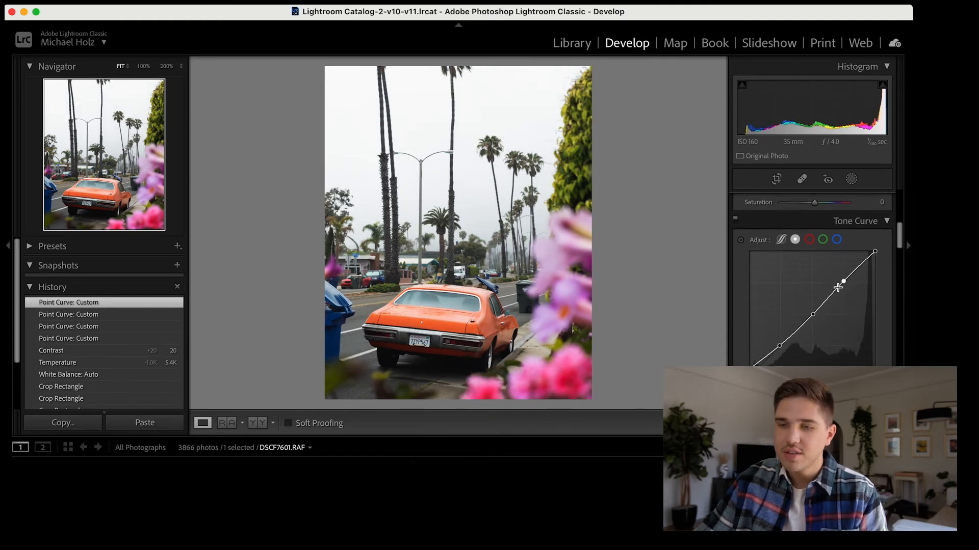
# Compare the orange car photo with the tone curve enabled and disabled
pyautogui.click(735, 215)
pyautogui.click(735, 215)
pyautogui.click(735, 215)
pyautogui.click(735, 215)
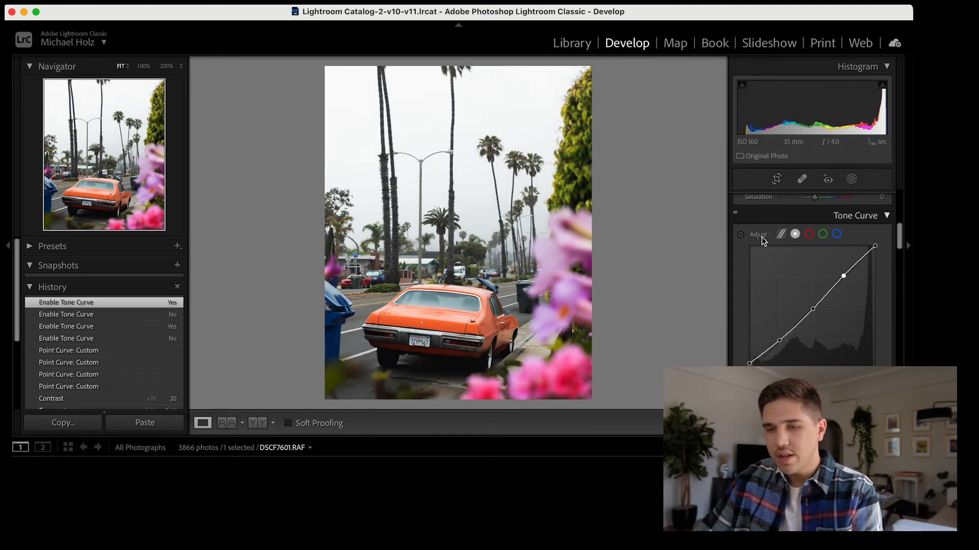
# Compare the edited car photo with its original by resetting and restoring the settings and viewing before and after side by side
pyautogui.scroll(10, 814, 286)
pyautogui.scroll(-2, 814, 289)
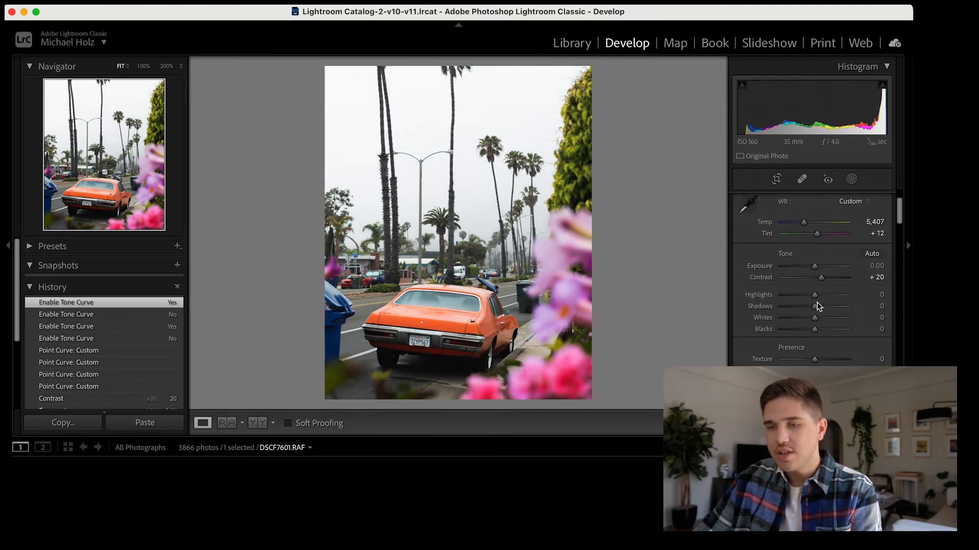
pyautogui.press('super+shift+r')
pyautogui.press('super+z')
pyautogui.press('super+shift+r')
pyautogui.press('super+shift+r')
pyautogui.press('super+z')
pyautogui.press('super+z')
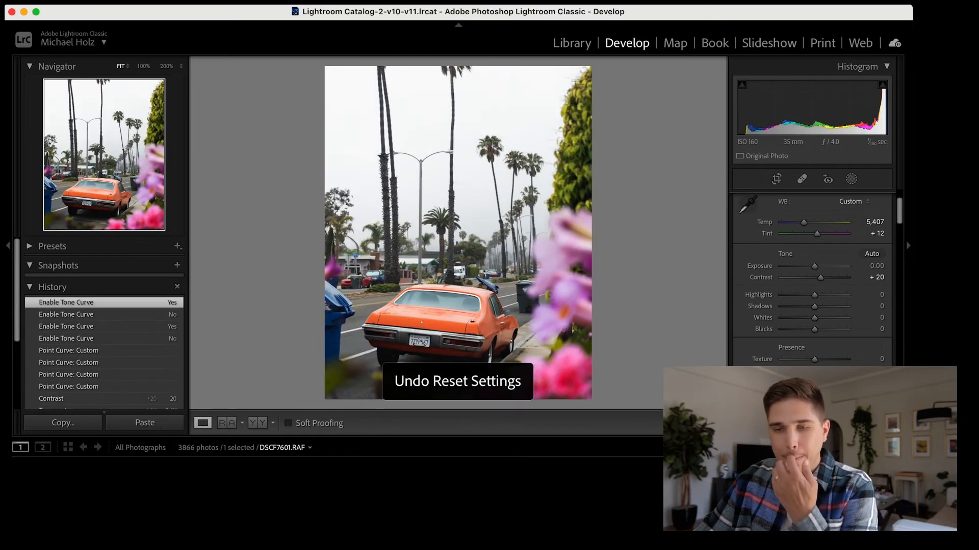
pyautogui.press('super+shift+r')
pyautogui.press('super+z')
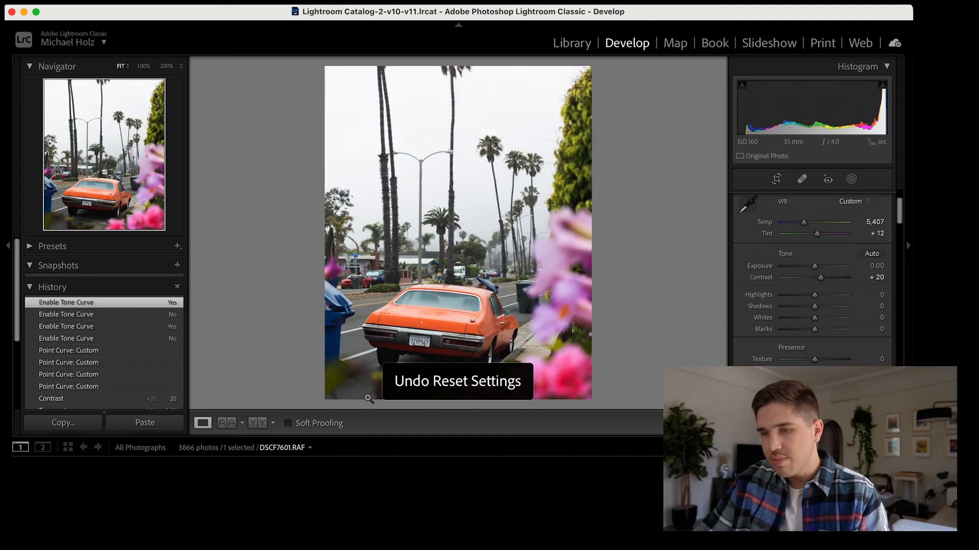
pyautogui.click(257, 425)
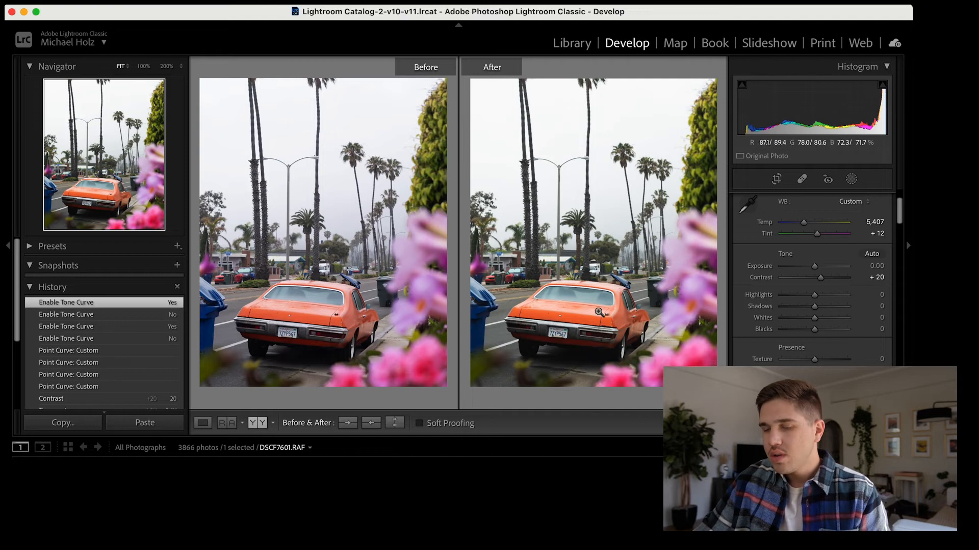
pyautogui.click(203, 424)
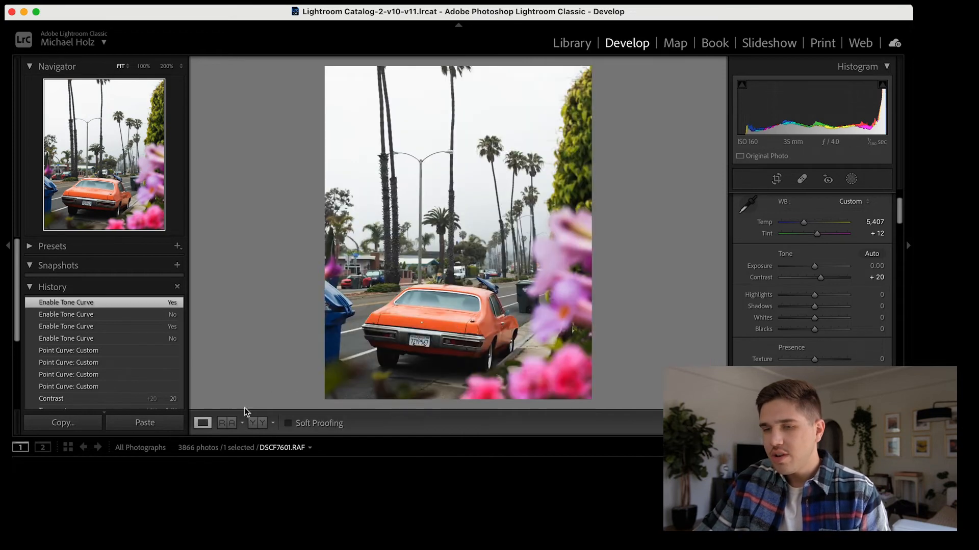
# Shift the Green hue to +20 and examine the foliage up close
pyautogui.scroll(-10, 808, 297)
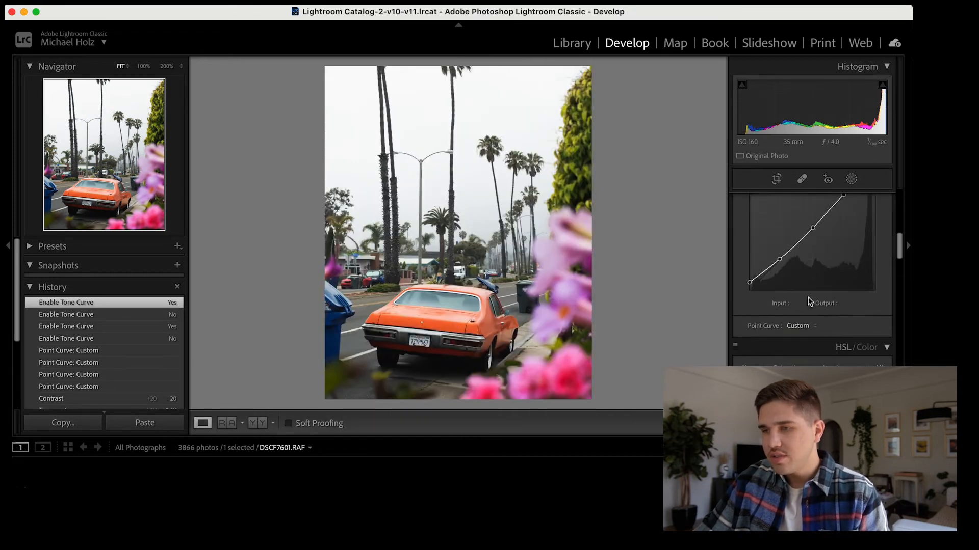
pyautogui.scroll(-2, 807, 296)
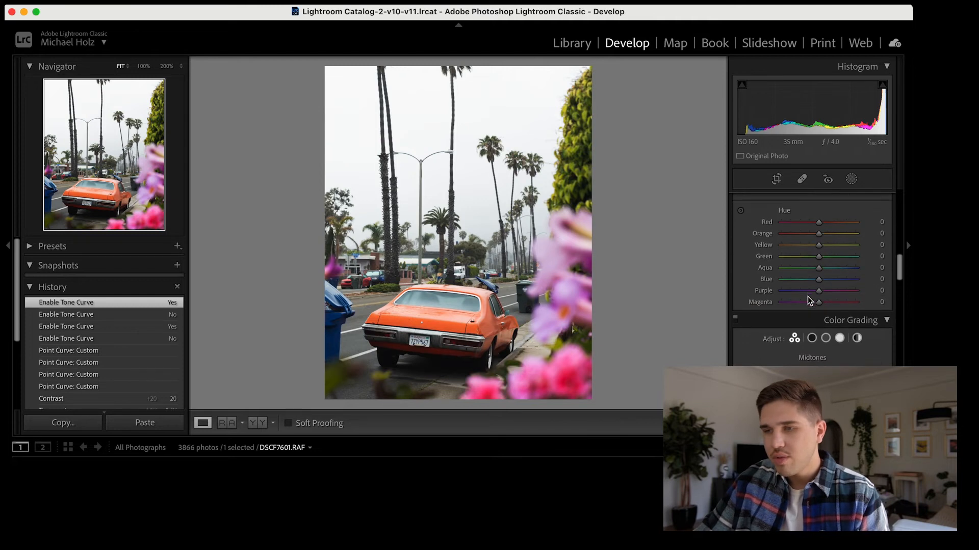
pyautogui.scroll(2, 799, 316)
pyautogui.scroll(1, 798, 323)
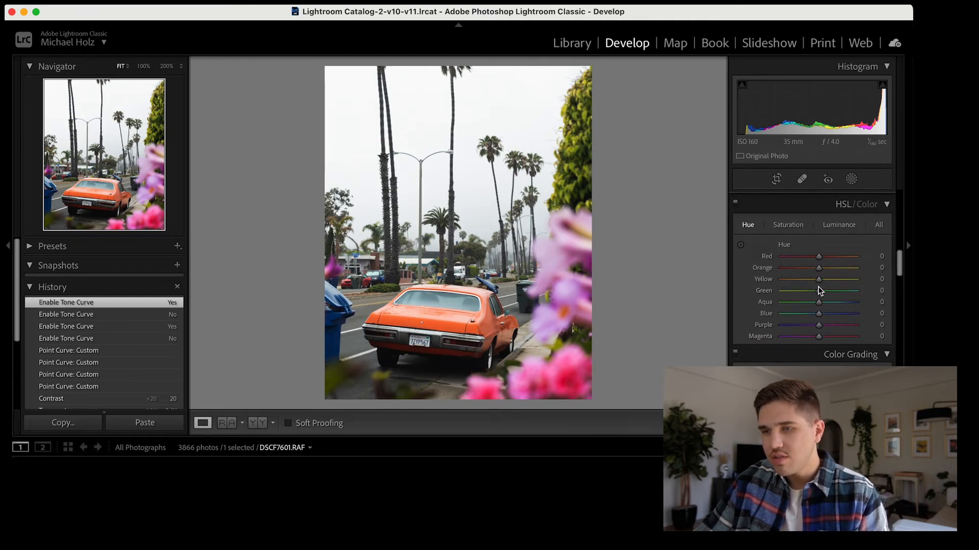
pyautogui.moveTo(827, 295); pyautogui.dragTo(826, 296)
pyautogui.click(573, 174)
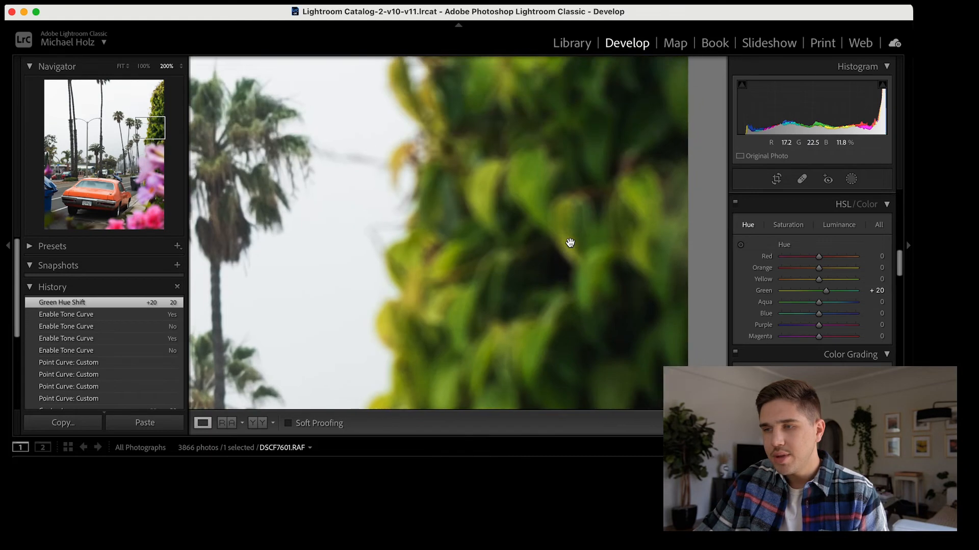
pyautogui.press('super+minus')
pyautogui.press('super+minus')
pyautogui.press('super+minus')
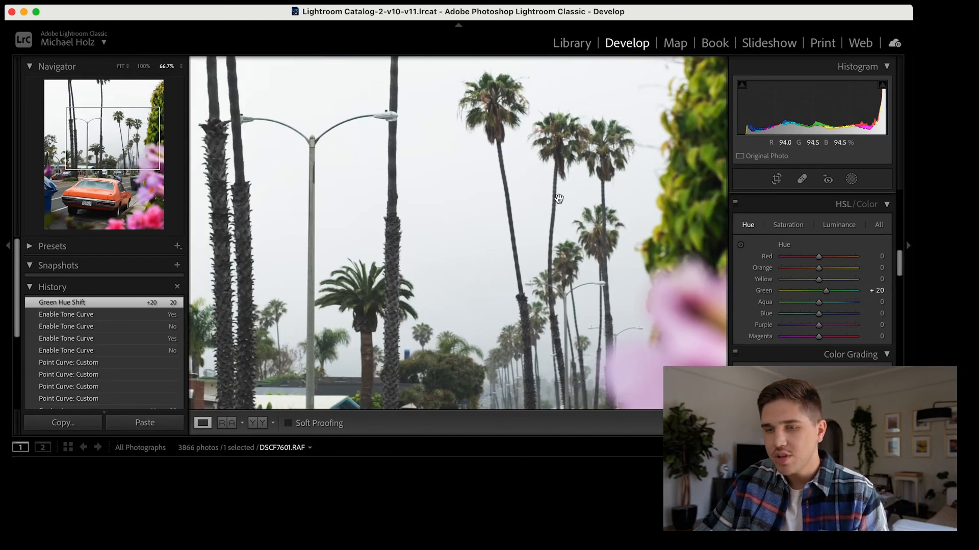
pyautogui.click(647, 191)
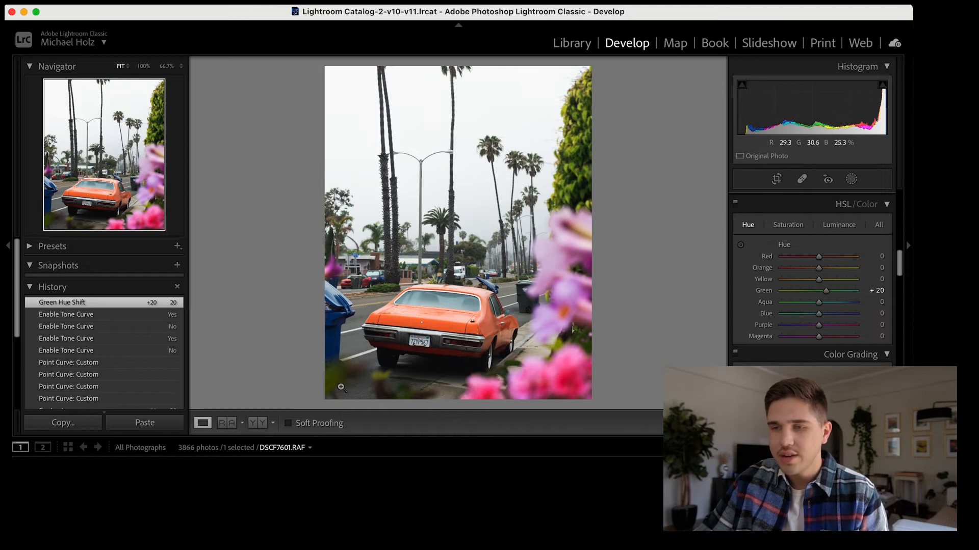
# Open the orange car photo for editing in the Dehancer Lightroom plugin
pyautogui.rightClick(475, 123)
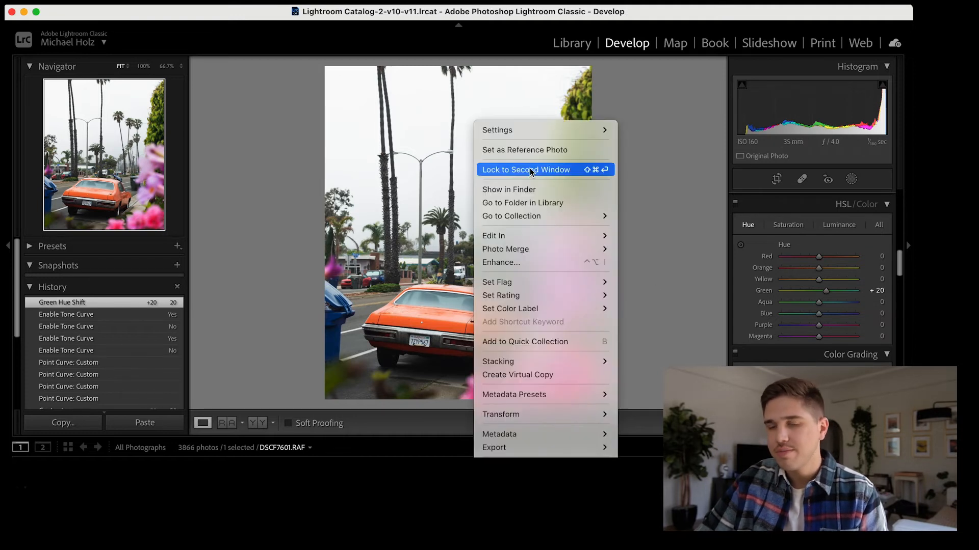
pyautogui.moveTo(524, 236)
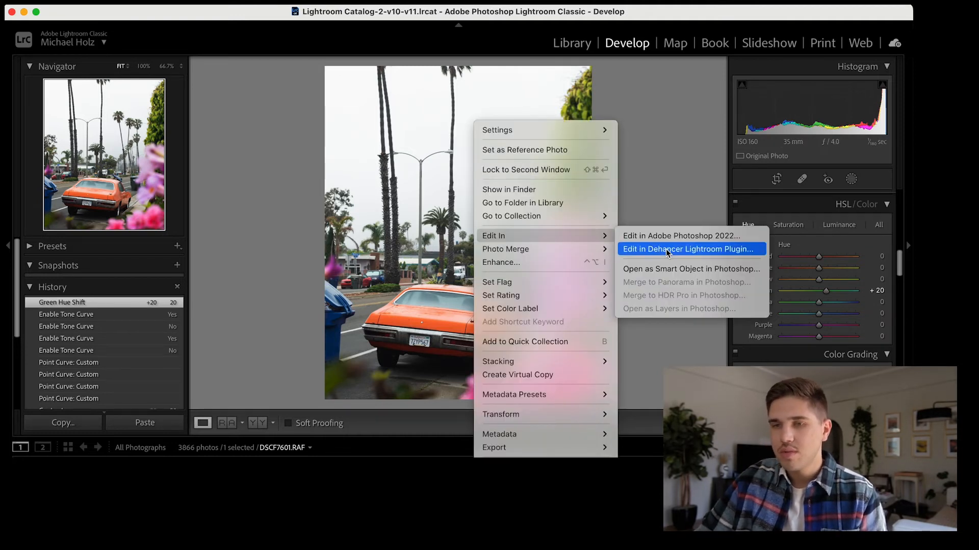
pyautogui.click(665, 249)
pyautogui.click(528, 289)
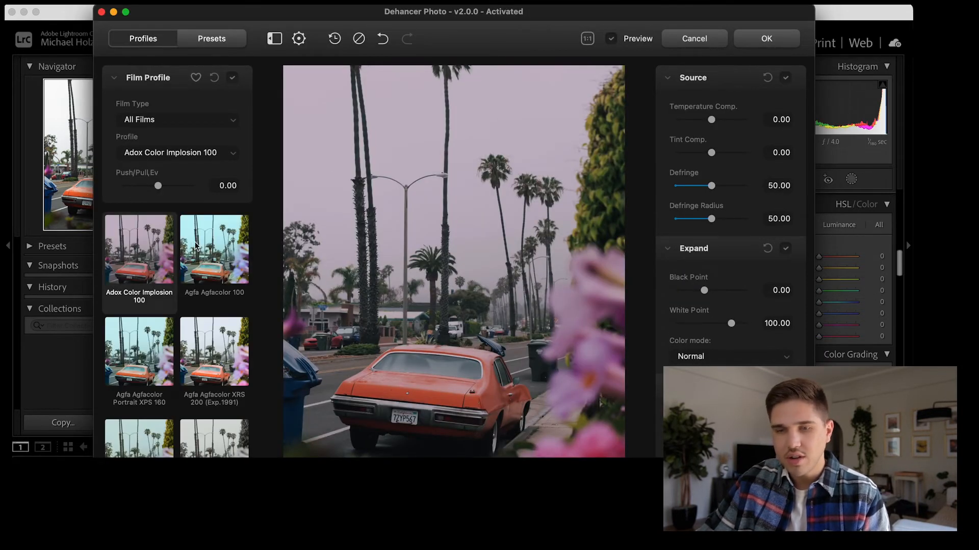
# Try the Agfa Agfacolor 100 and AGFA Chrome RSX II 200 film profiles on the orange car photo
pyautogui.click(213, 243)
pyautogui.scroll(-5, 206, 264)
pyautogui.scroll(2, 206, 264)
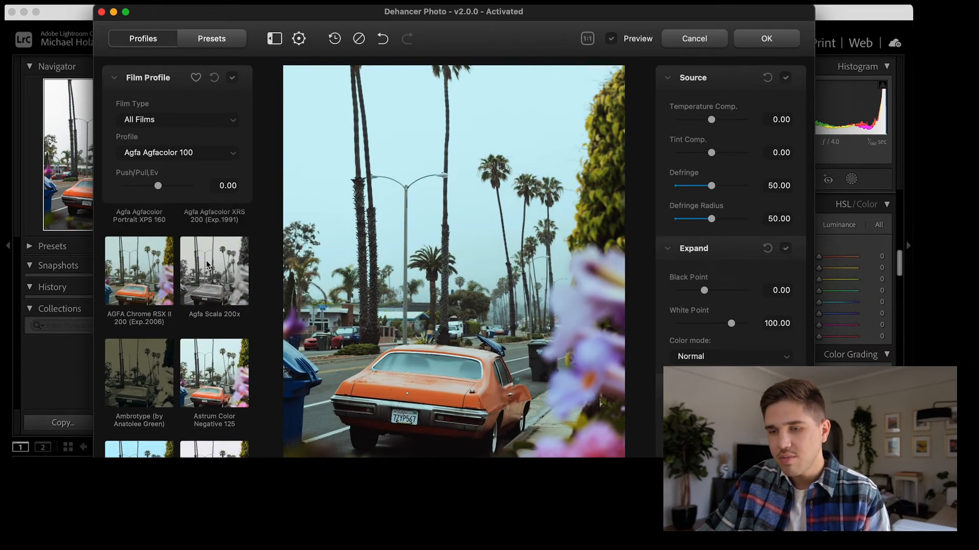
pyautogui.click(149, 274)
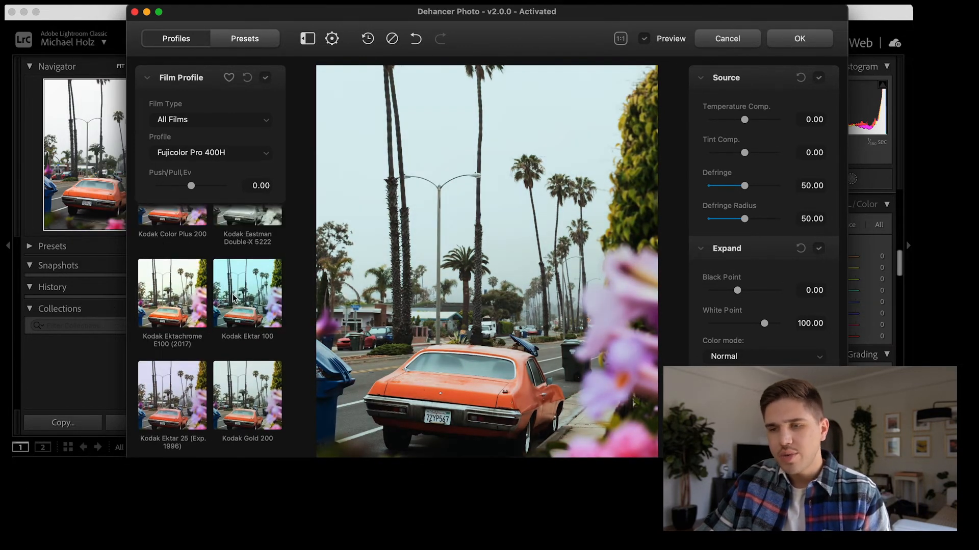
# Try the Kodak Ektar 25 and Kodak Gold 200 film profiles on the car photo
pyautogui.scroll(-2, 234, 298)
pyautogui.click(174, 349)
pyautogui.click(240, 351)
pyautogui.scroll(-2, 244, 336)
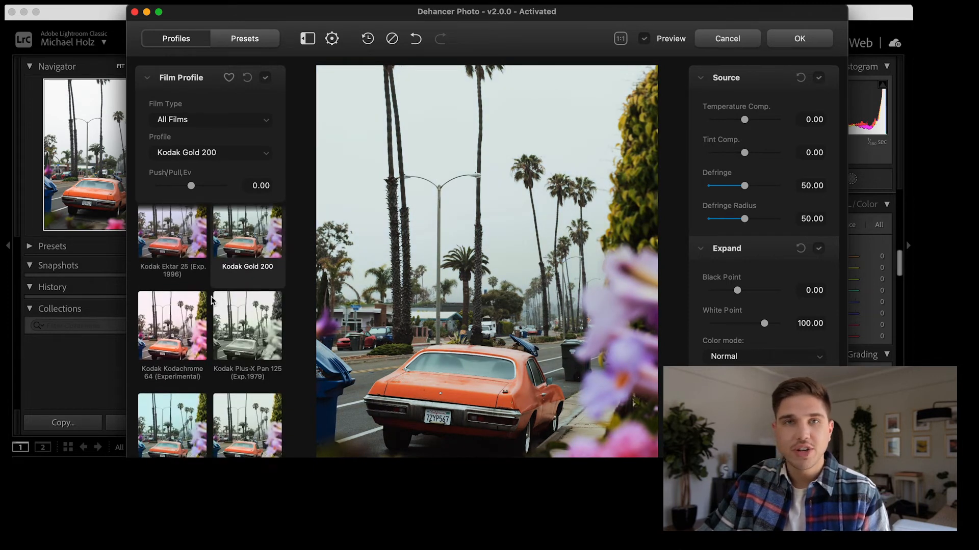
# Try the Kodak Portra 400 and Kodak Portra 160VC film profiles on the car photo
pyautogui.scroll(-2, 185, 306)
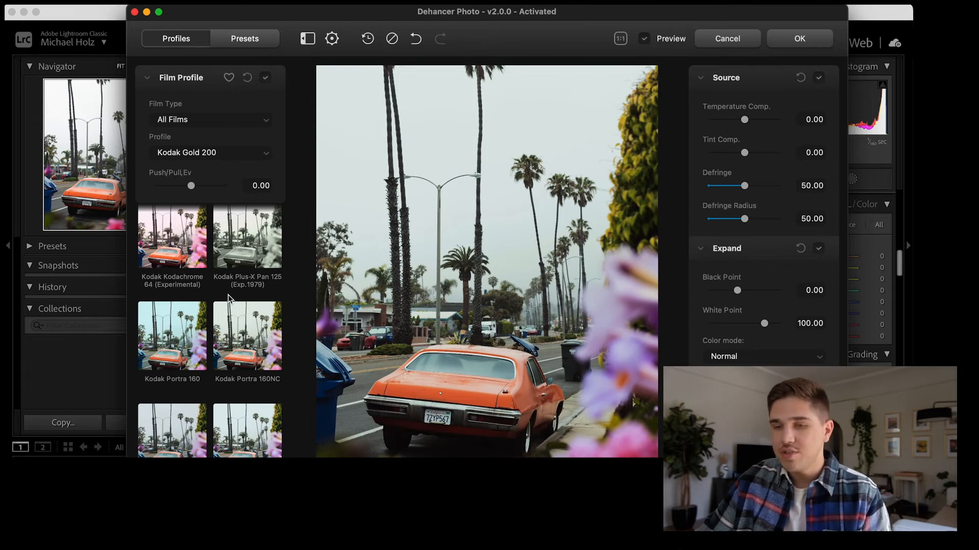
pyautogui.scroll(-2, 240, 322)
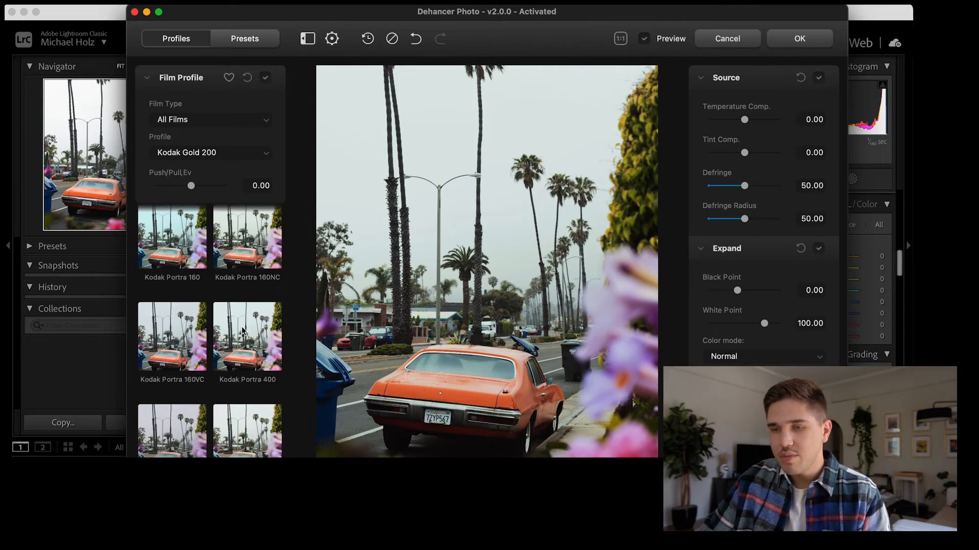
pyautogui.scroll(-1, 246, 324)
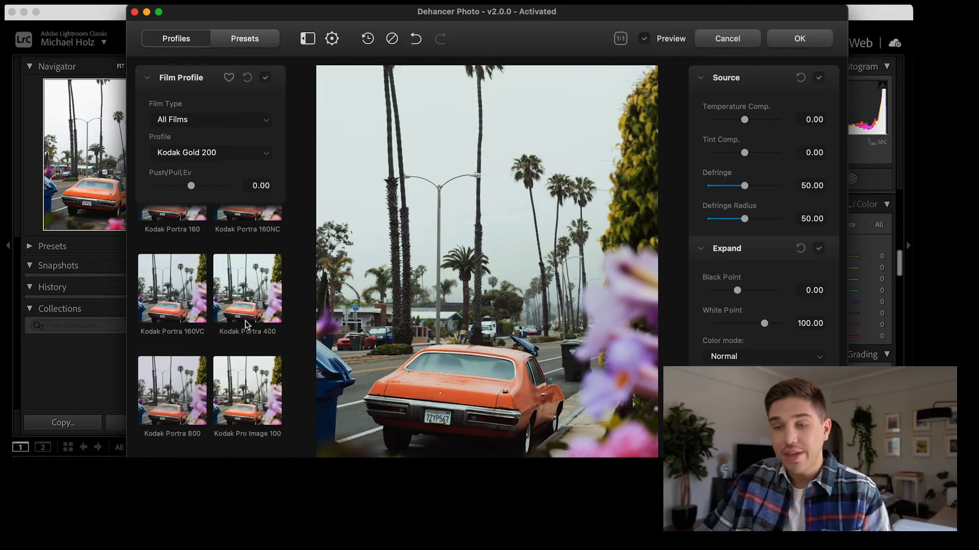
pyautogui.click(248, 313)
pyautogui.click(175, 298)
pyautogui.scroll(-2, 236, 286)
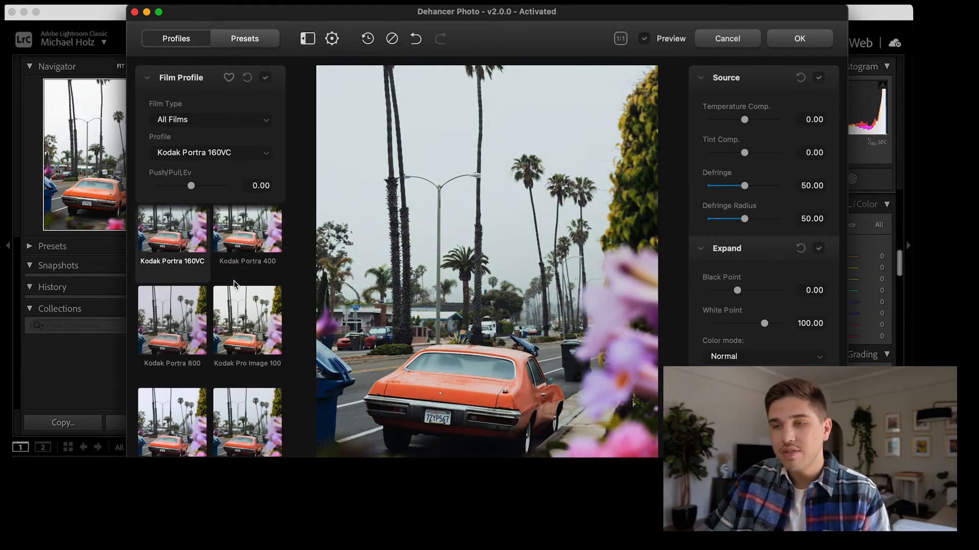
# Try the Kodak Pro Image 100 film profile and compare the photo with the profile disabled and enabled
pyautogui.click(244, 309)
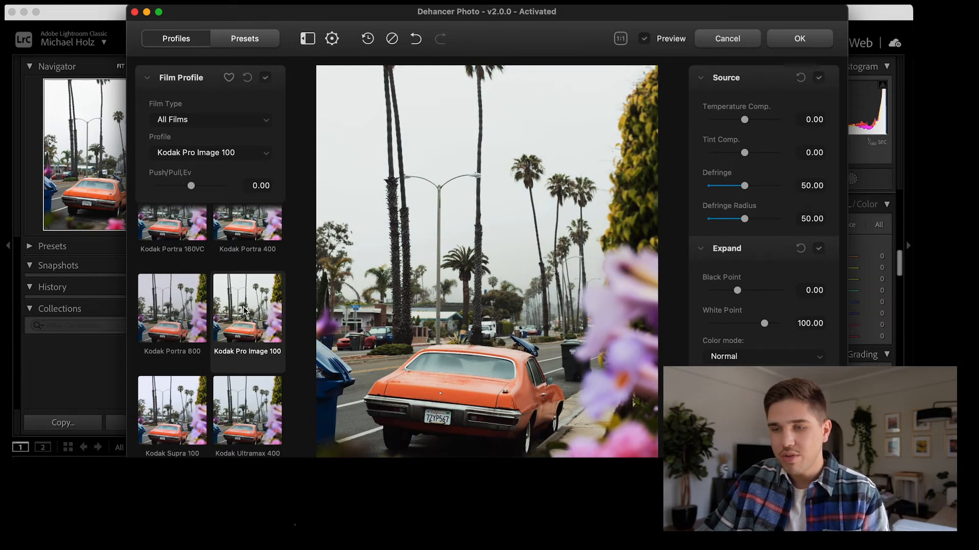
pyautogui.scroll(-2, 228, 296)
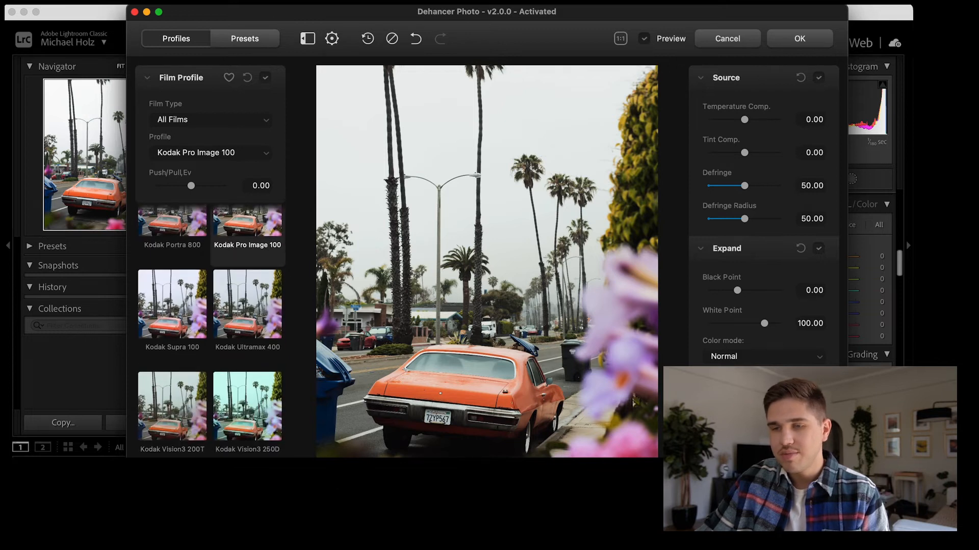
pyautogui.click(265, 78)
pyautogui.click(265, 78)
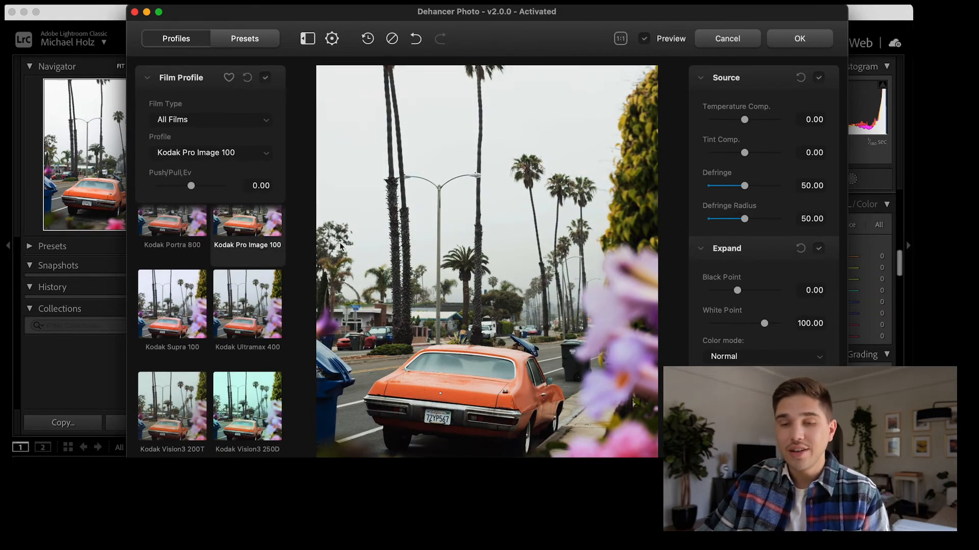
# Try the Lomochrome Purple XR 100-400 profile with the White Point raised to 119.40, and reset the Expand settings
pyautogui.scroll(-8, 209, 341)
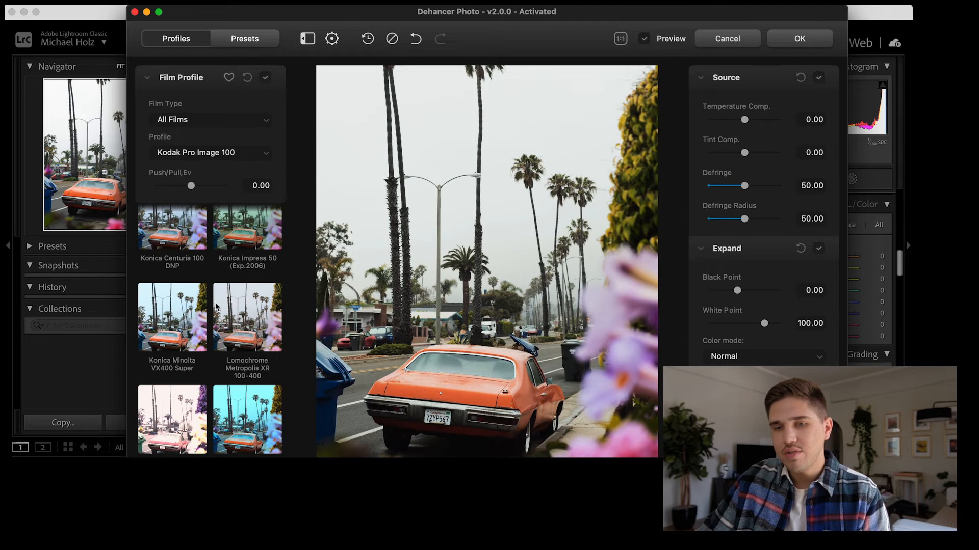
pyautogui.scroll(3, 215, 306)
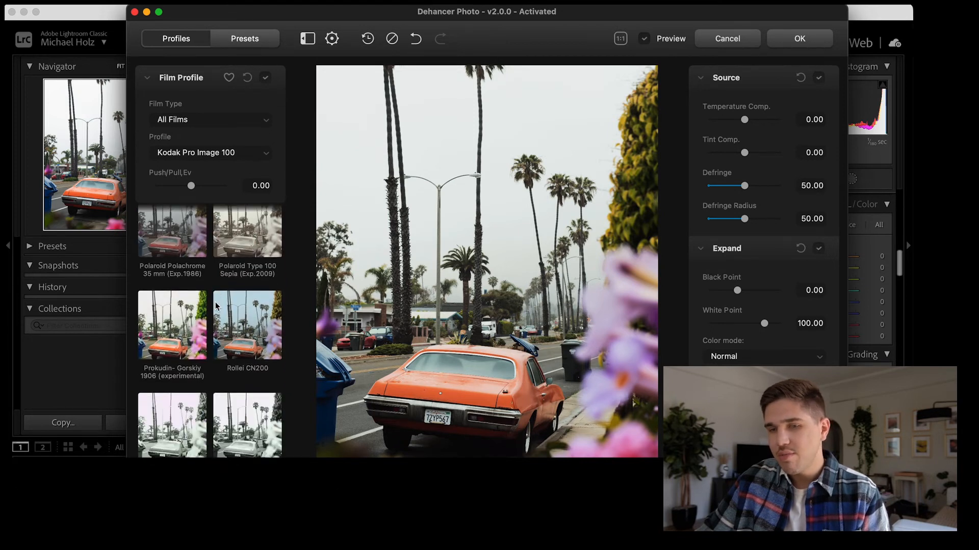
pyautogui.click(176, 299)
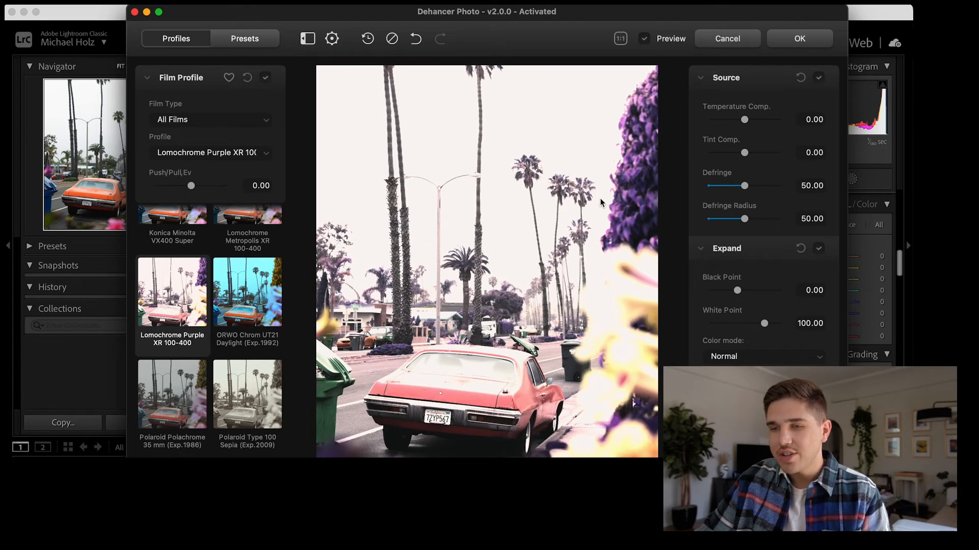
pyautogui.moveTo(764, 326); pyautogui.dragTo(781, 329)
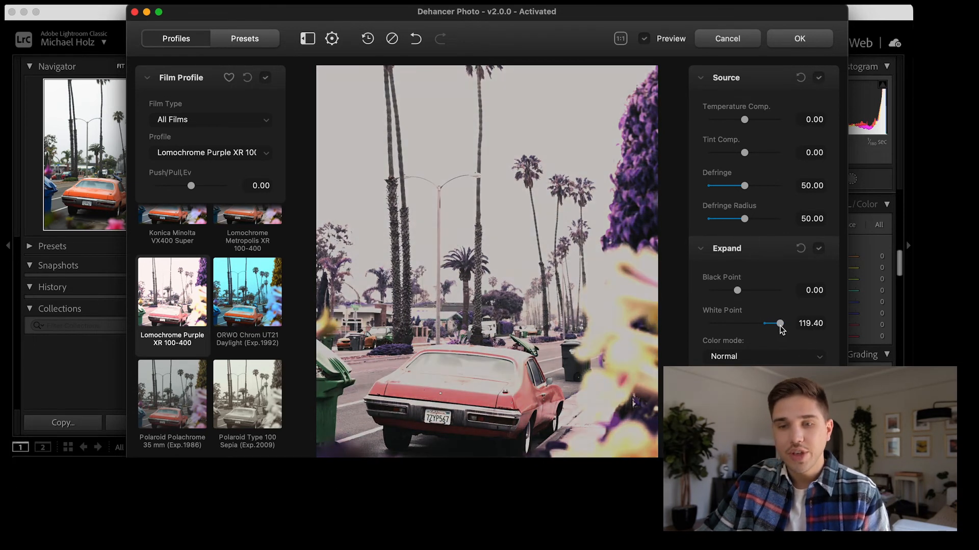
pyautogui.click(800, 248)
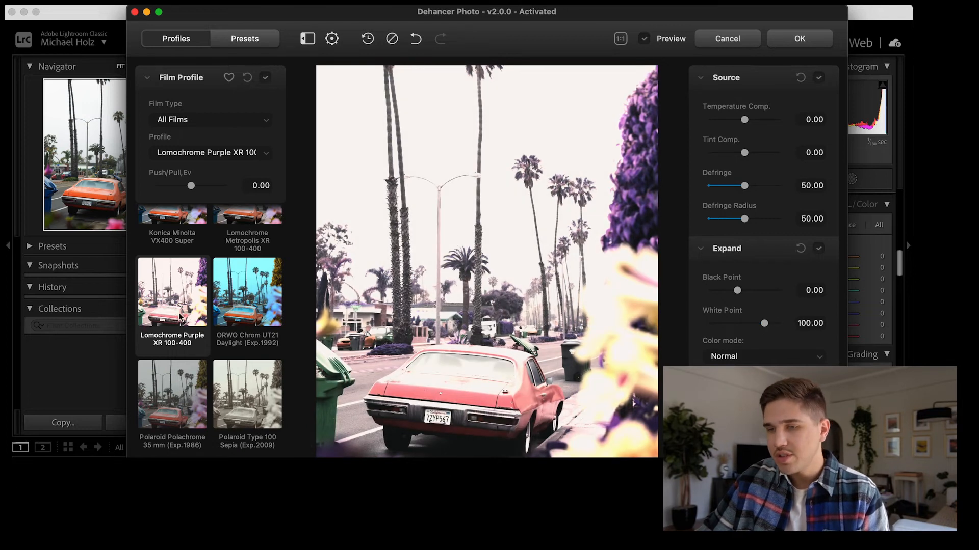
# Apply the Prokudin-Gorskiy 1906 (experimental) film profile to the car photo
pyautogui.scroll(-5, 179, 317)
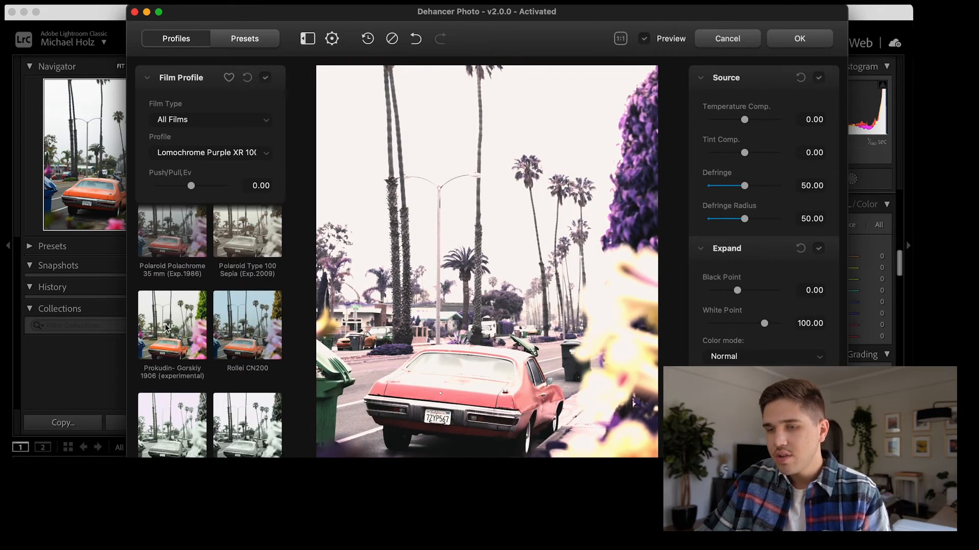
pyautogui.click(166, 329)
# Compare the car photo with and without the Prokudin-Gorskiy film look by switching the preview off and on
pyautogui.click(643, 39)
pyautogui.click(642, 40)
pyautogui.click(642, 39)
pyautogui.click(643, 39)
pyautogui.click(643, 39)
pyautogui.click(643, 40)
pyautogui.click(643, 39)
pyautogui.click(645, 39)
pyautogui.click(645, 39)
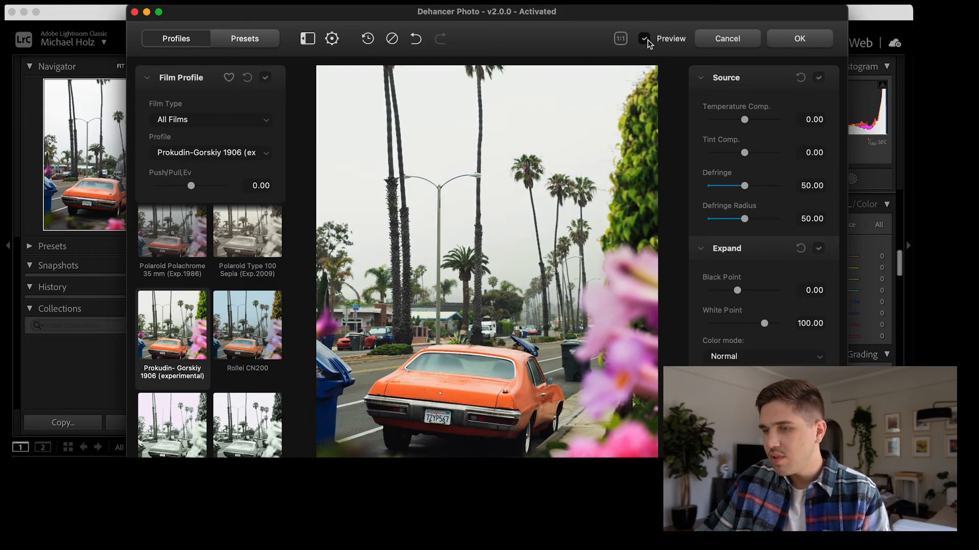
pyautogui.click(645, 39)
pyautogui.click(645, 40)
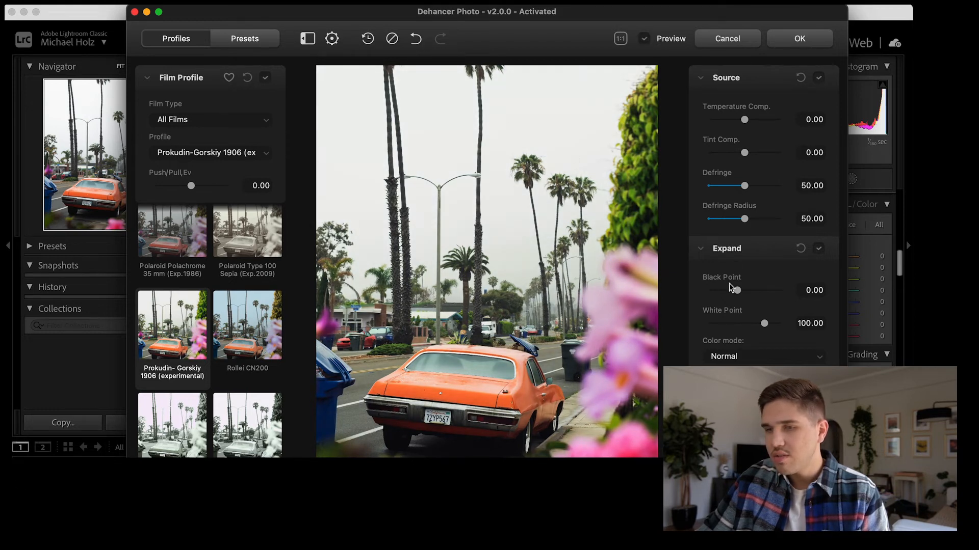
# Set the Expand White Point to 95.24 and the Source Tint Comp. to 3.44
pyautogui.moveTo(760, 318); pyautogui.dragTo(760, 326)
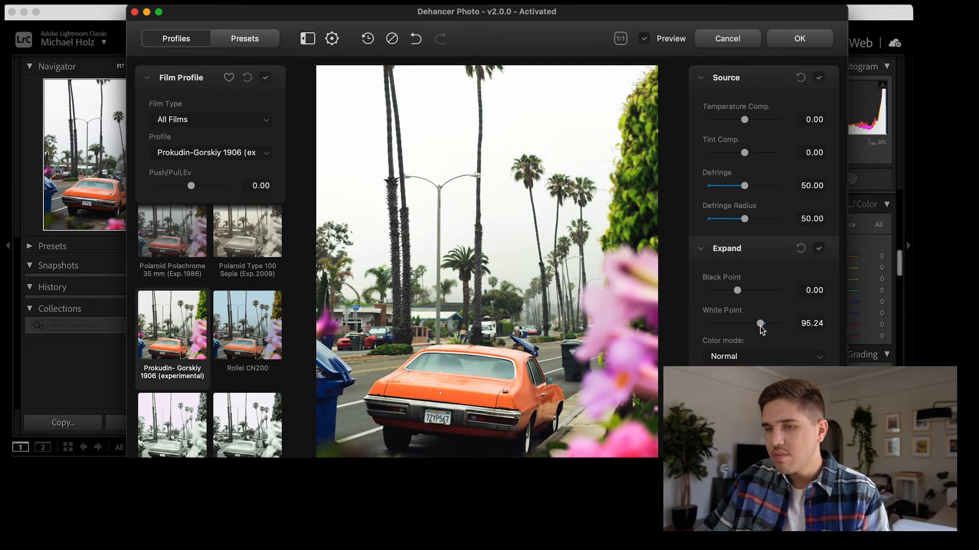
pyautogui.moveTo(745, 154); pyautogui.dragTo(745, 154)
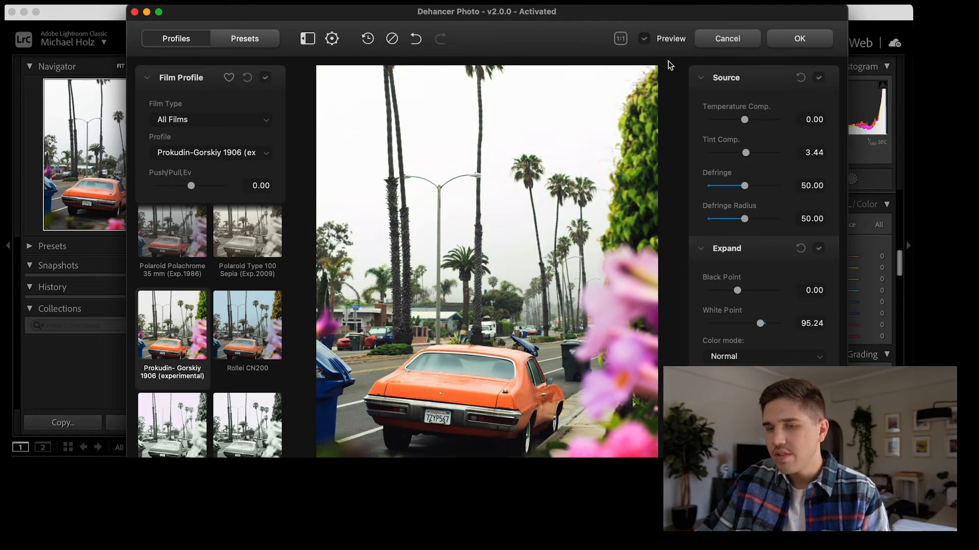
# Compare the brightened and tint-corrected car photo with its unprocessed version by switching the preview off and on
pyautogui.click(645, 41)
pyautogui.click(645, 40)
pyautogui.click(646, 41)
pyautogui.click(645, 41)
pyautogui.click(645, 41)
pyautogui.click(645, 41)
pyautogui.click(645, 41)
pyautogui.click(645, 40)
pyautogui.click(646, 41)
pyautogui.click(645, 40)
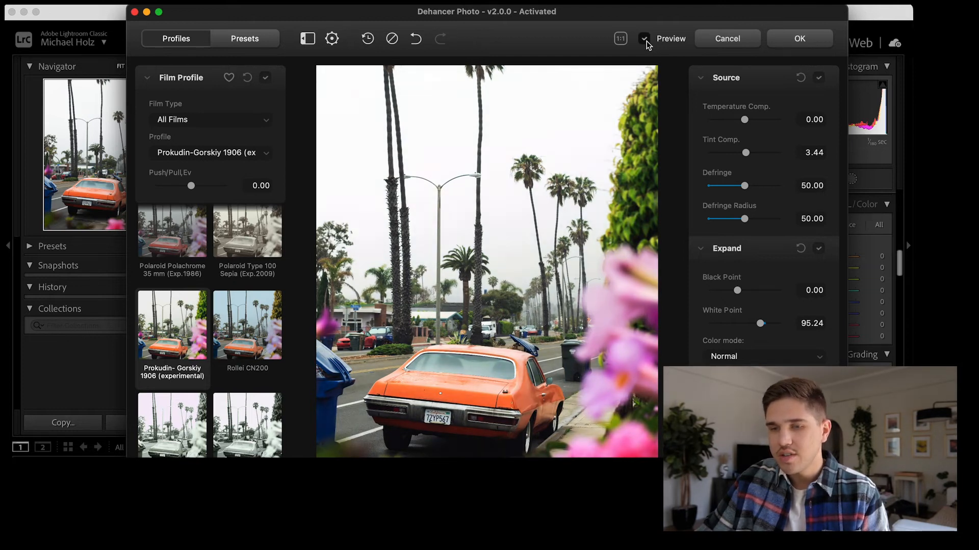
pyautogui.click(645, 41)
pyautogui.click(645, 40)
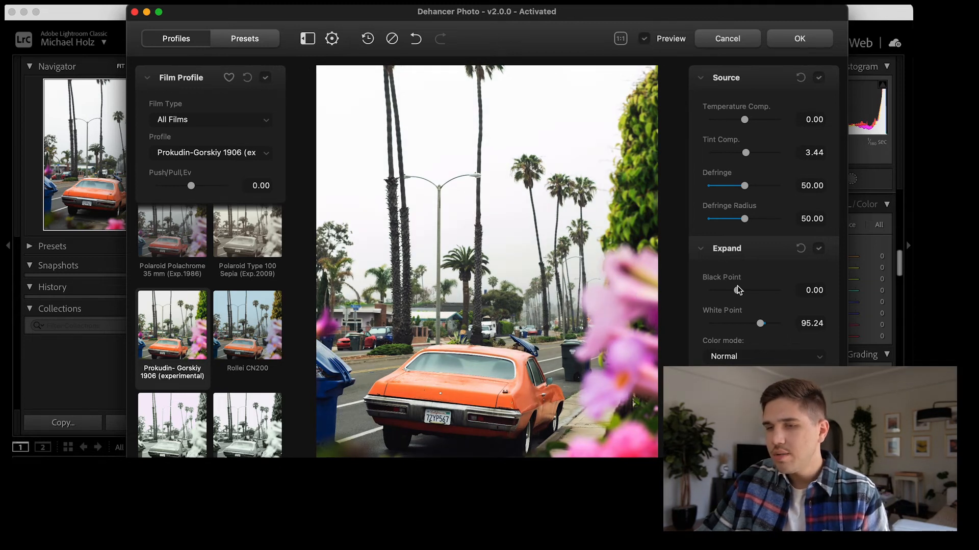
# Enable Film Grain and set its Amount to 1.69 while viewing the car up close
pyautogui.scroll(-10, 772, 271)
pyautogui.scroll(-4, 774, 273)
pyautogui.click(503, 195)
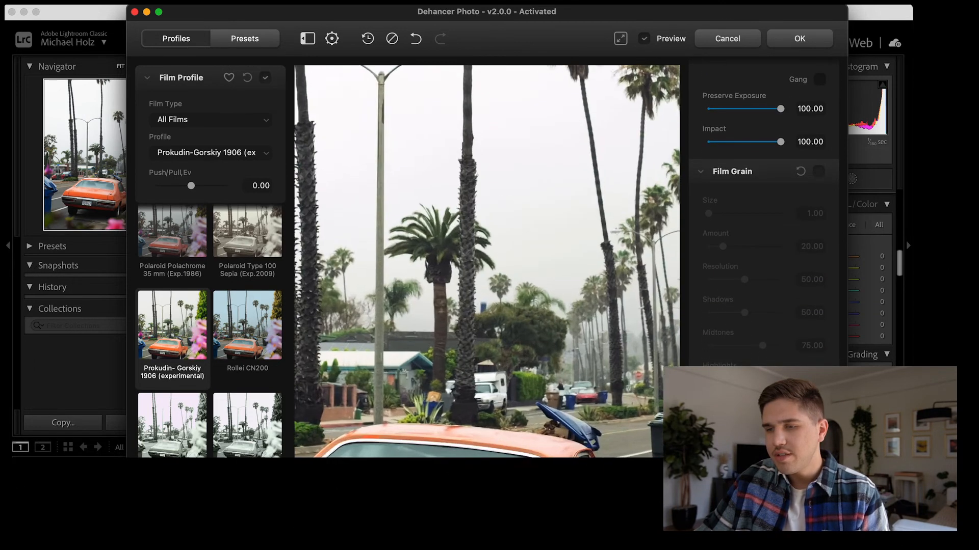
pyautogui.moveTo(560, 170); pyautogui.dragTo(473, 173)
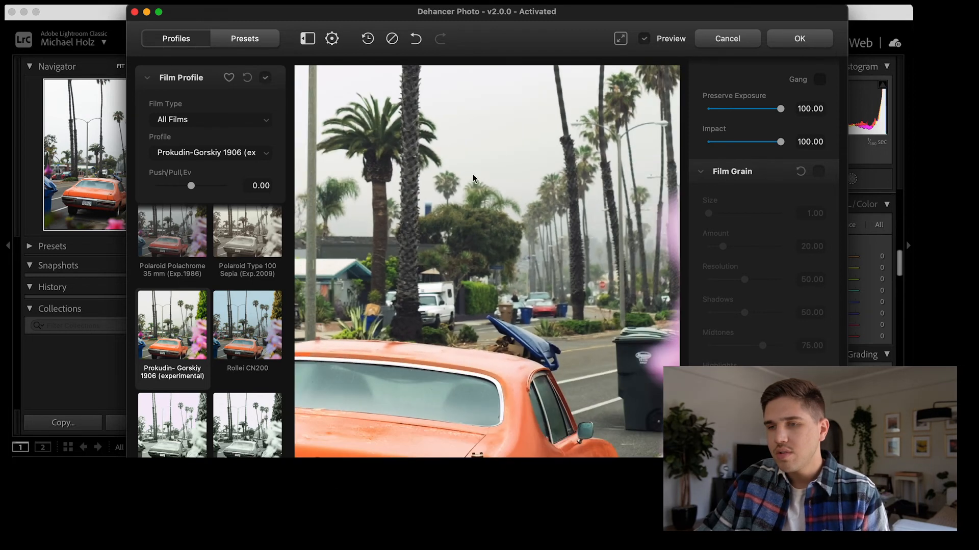
pyautogui.click(473, 173)
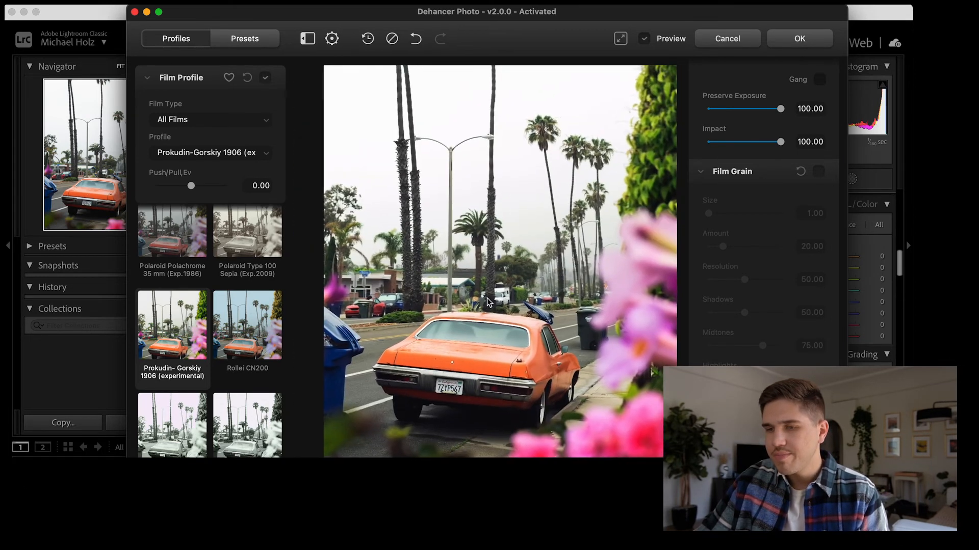
pyautogui.click(817, 173)
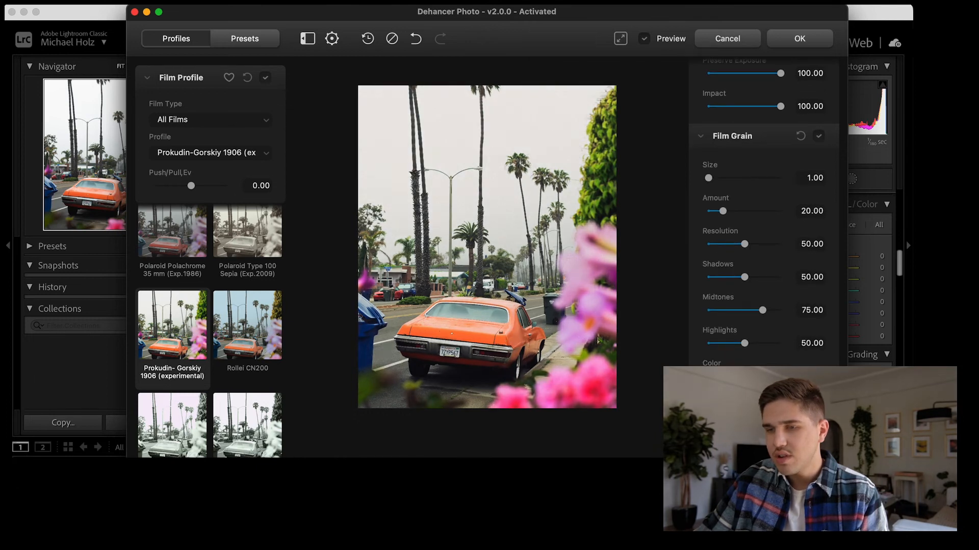
pyautogui.moveTo(472, 172); pyautogui.dragTo(522, 210)
pyautogui.moveTo(724, 215); pyautogui.dragTo(716, 217)
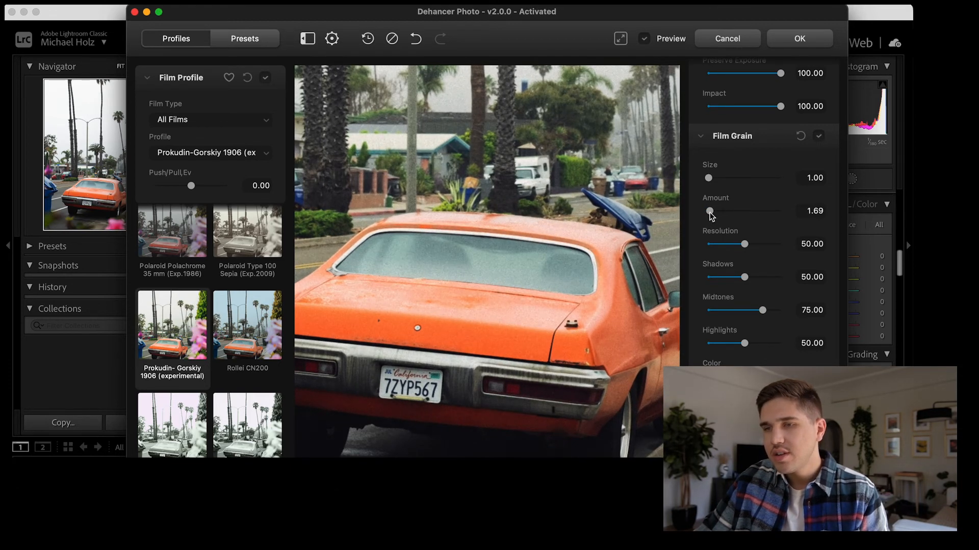
# Inspect the grain around the trees and set the Film Grain Resolution to 100
pyautogui.moveTo(472, 141); pyautogui.dragTo(642, 271)
pyautogui.moveTo(448, 156); pyautogui.dragTo(335, 375)
pyautogui.moveTo(585, 411); pyautogui.dragTo(482, 354)
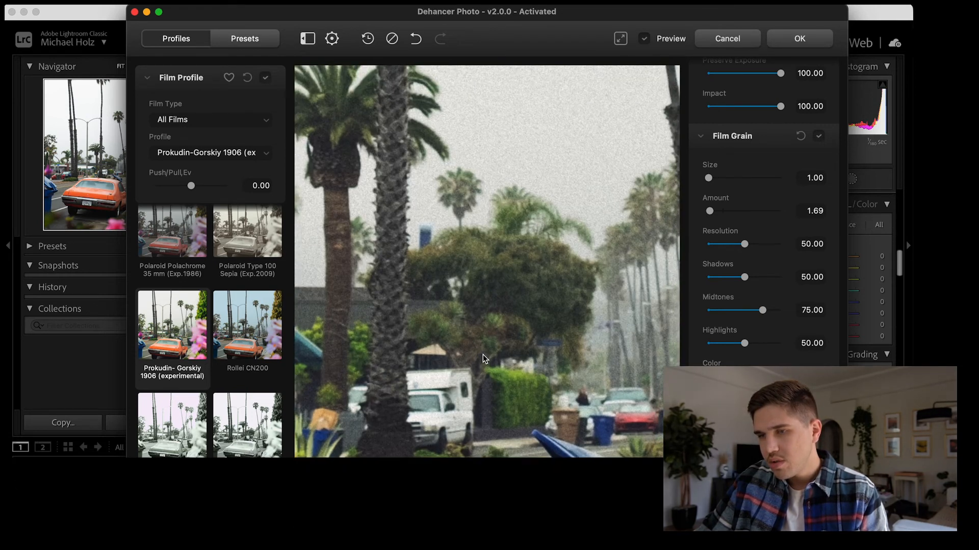
pyautogui.moveTo(542, 224); pyautogui.dragTo(493, 200)
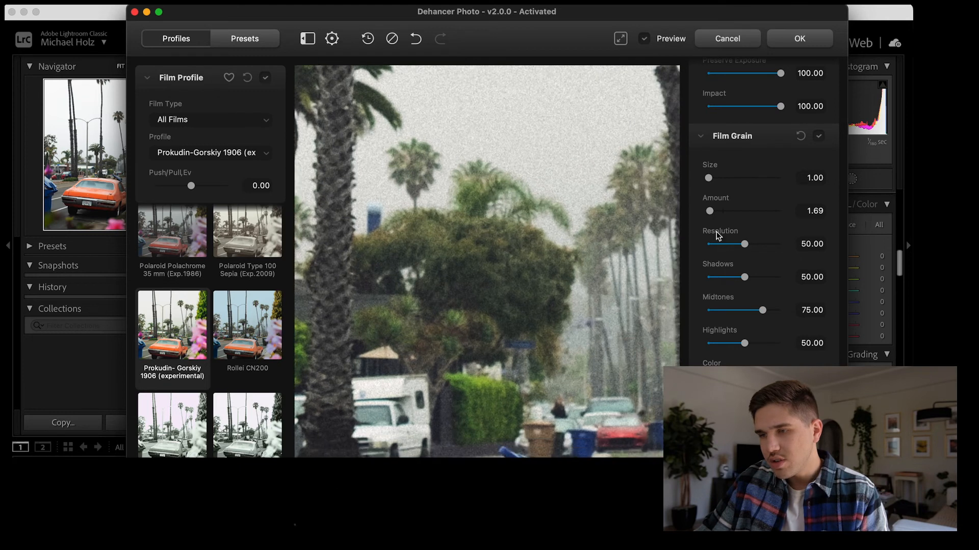
pyautogui.moveTo(745, 244); pyautogui.dragTo(782, 245)
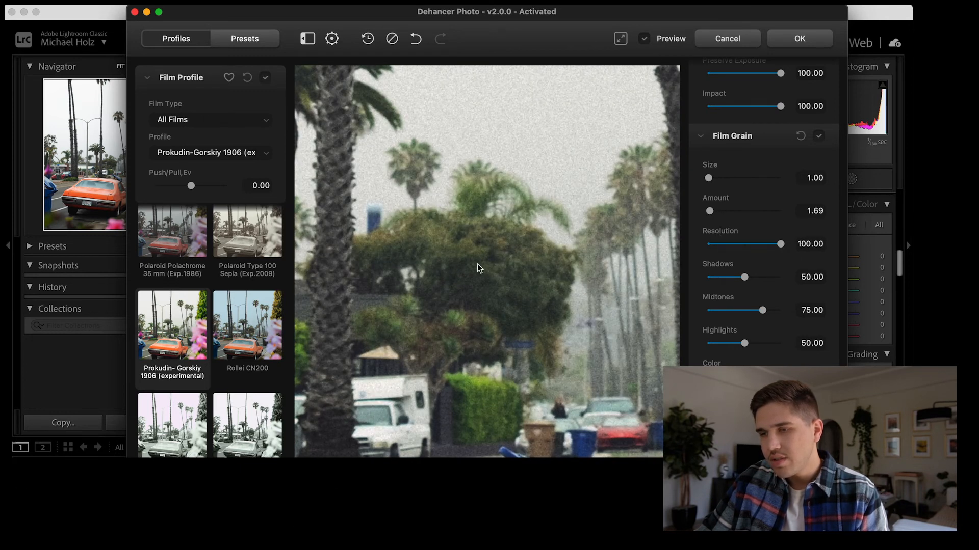
# Reduce the Film Grain Midtones to 10.78 and Highlights to 6.77
pyautogui.moveTo(477, 265); pyautogui.dragTo(657, 129)
pyautogui.moveTo(456, 203); pyautogui.dragTo(522, 209)
pyautogui.moveTo(763, 311); pyautogui.dragTo(715, 348)
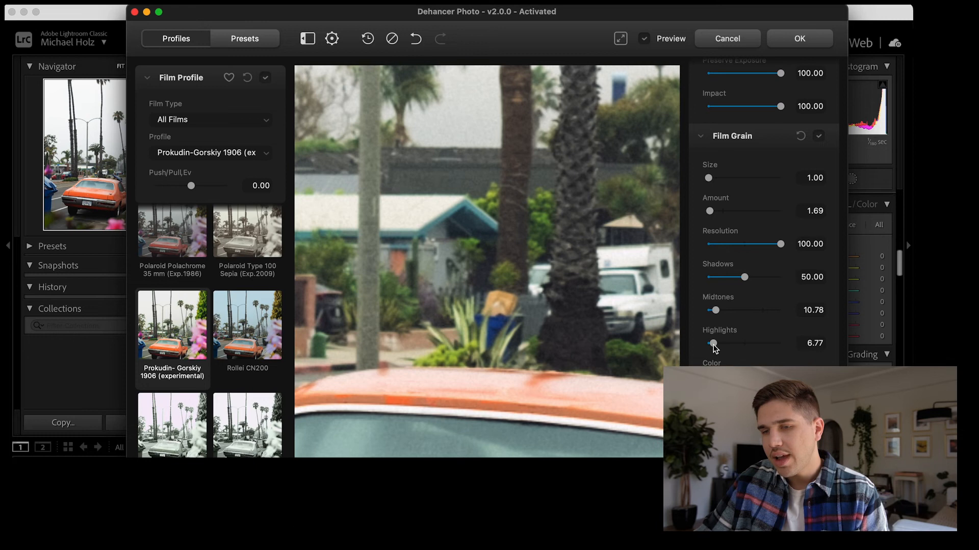
# Examine the film grain up close across the car, background street, rear bumper and foreground
pyautogui.scroll(-5, 555, 250)
pyautogui.hscroll(-3, 554, 250)
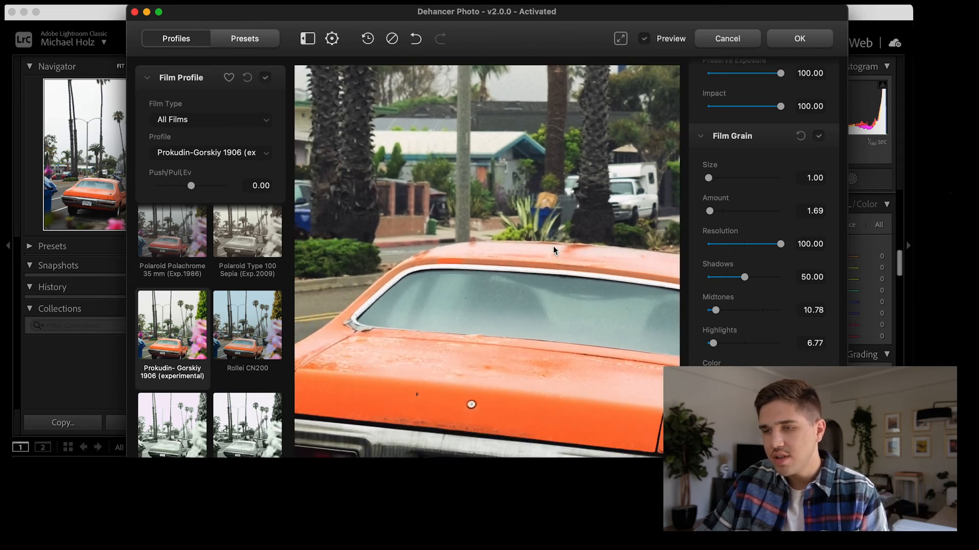
pyautogui.hscroll(3, 553, 246)
pyautogui.scroll(-1, 552, 246)
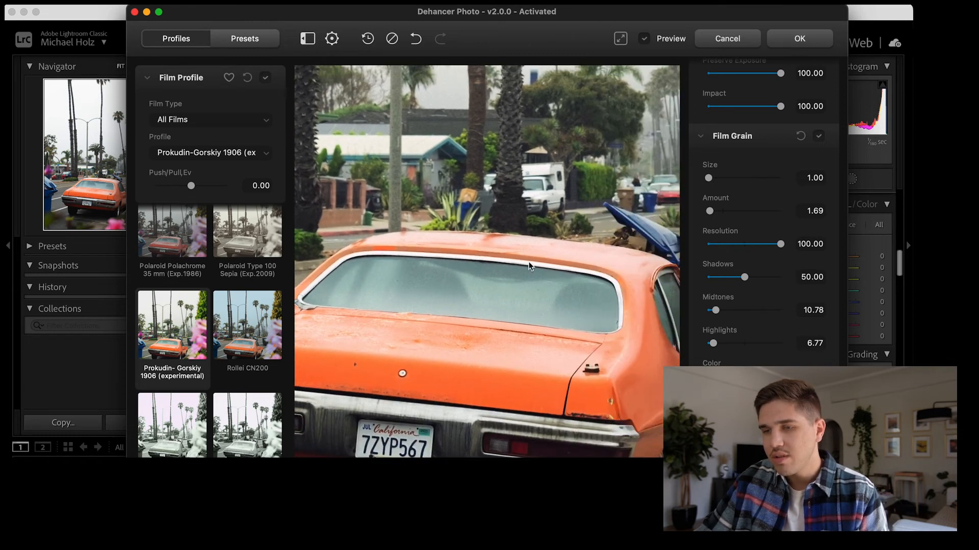
pyautogui.hscroll(4, 517, 224)
pyautogui.scroll(2, 380, 233)
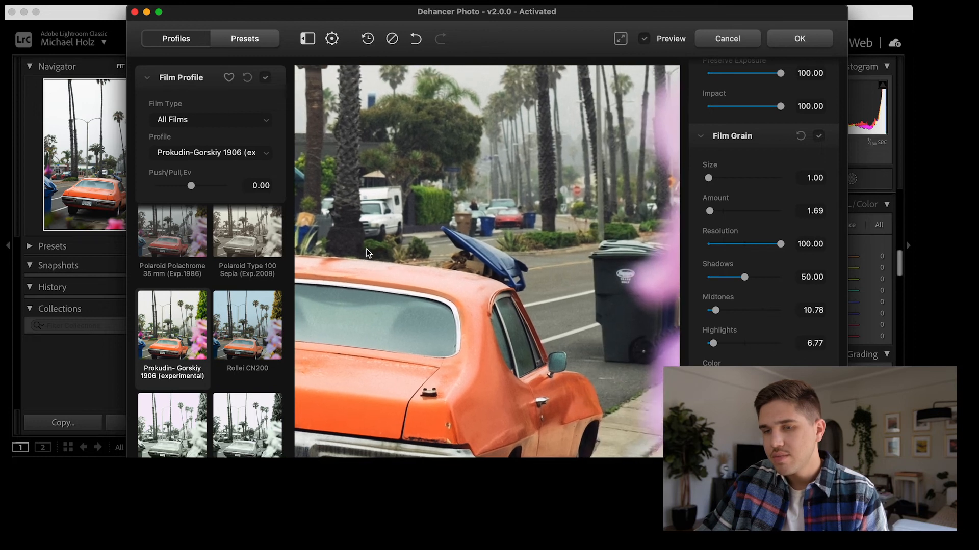
pyautogui.scroll(-5, 367, 253)
pyautogui.scroll(-5, 443, 287)
pyautogui.hscroll(3, 442, 288)
pyautogui.moveTo(425, 180); pyautogui.dragTo(466, 169)
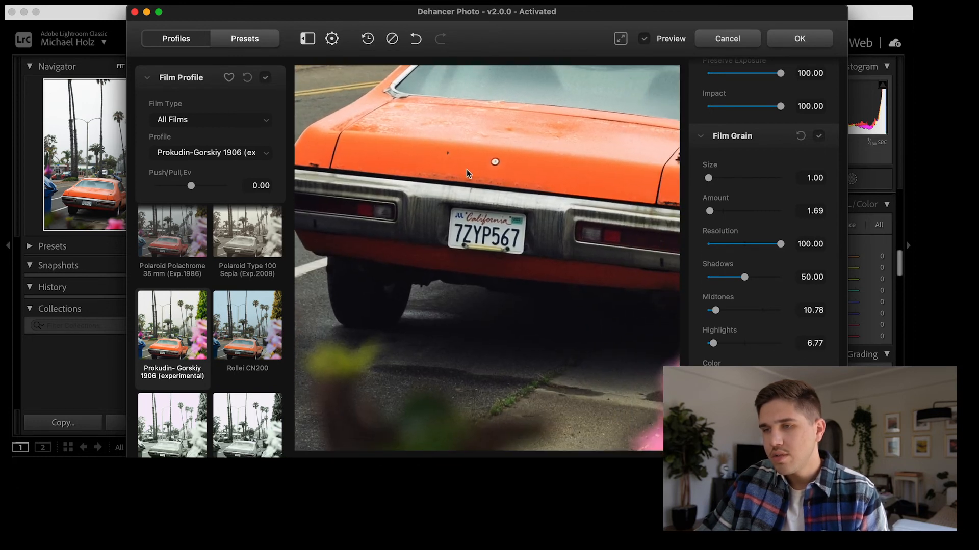
# Compare the photo with and without Film Grain, both close up on the car and in the full view
pyautogui.scroll(-2, 497, 215)
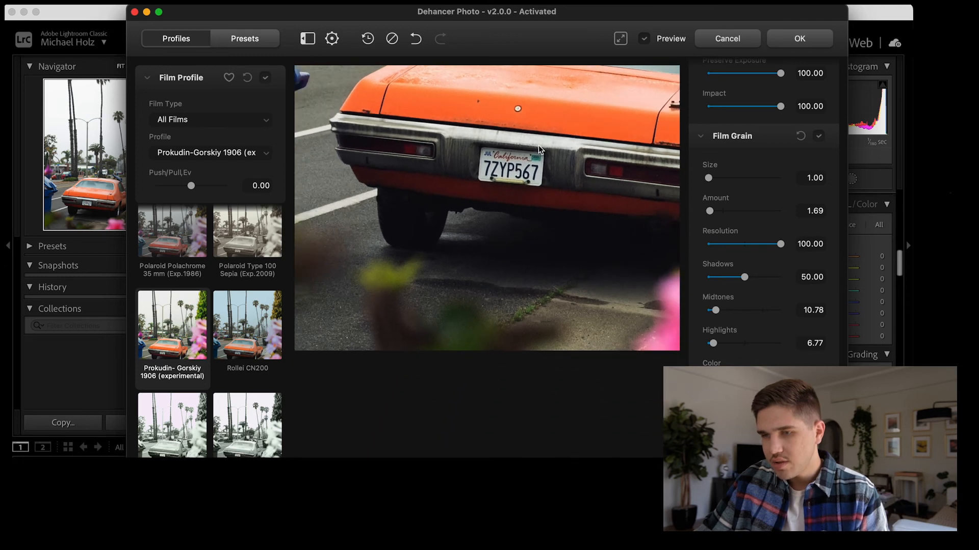
pyautogui.scroll(-5, 538, 146)
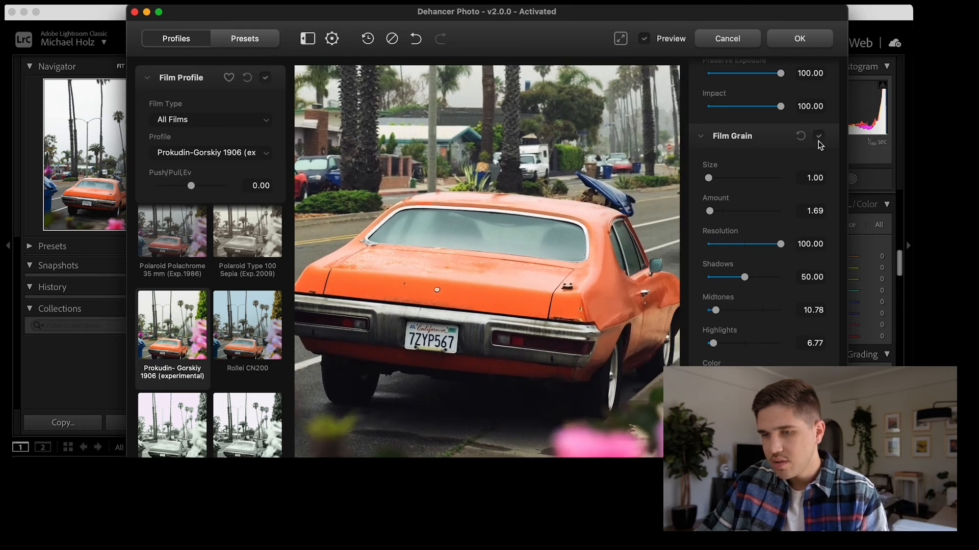
pyautogui.click(819, 138)
pyautogui.click(819, 137)
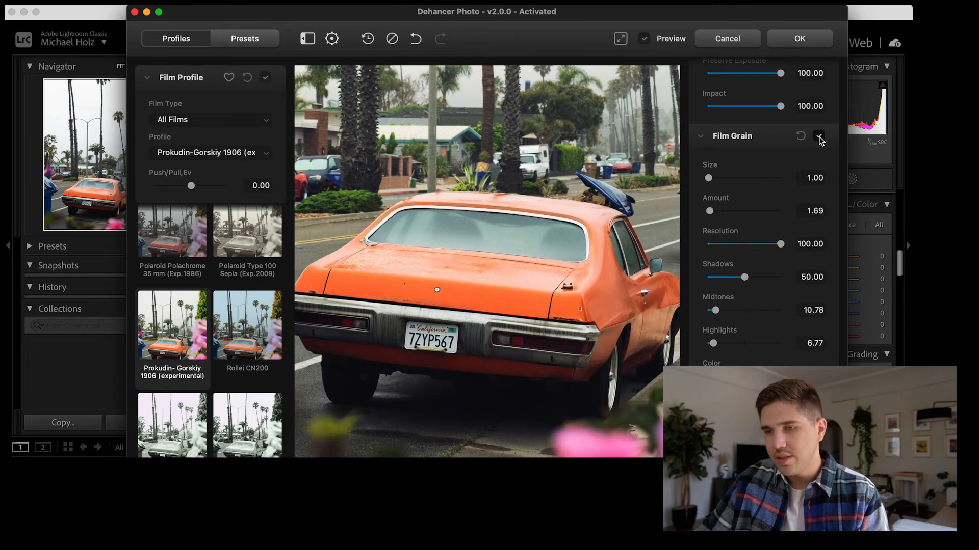
pyautogui.click(818, 137)
pyautogui.click(818, 136)
pyautogui.scroll(-3, 551, 192)
pyautogui.scroll(-6, 552, 195)
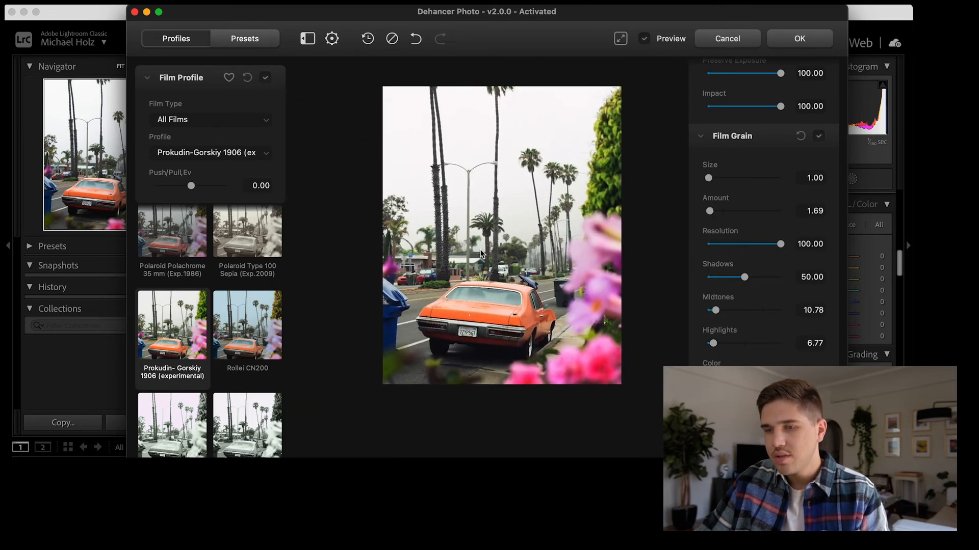
pyautogui.click(819, 137)
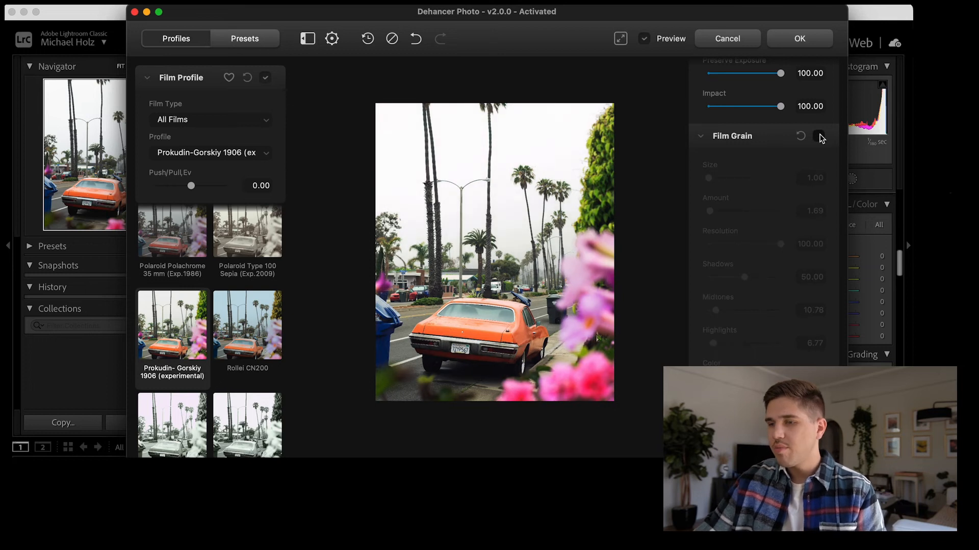
pyautogui.click(818, 137)
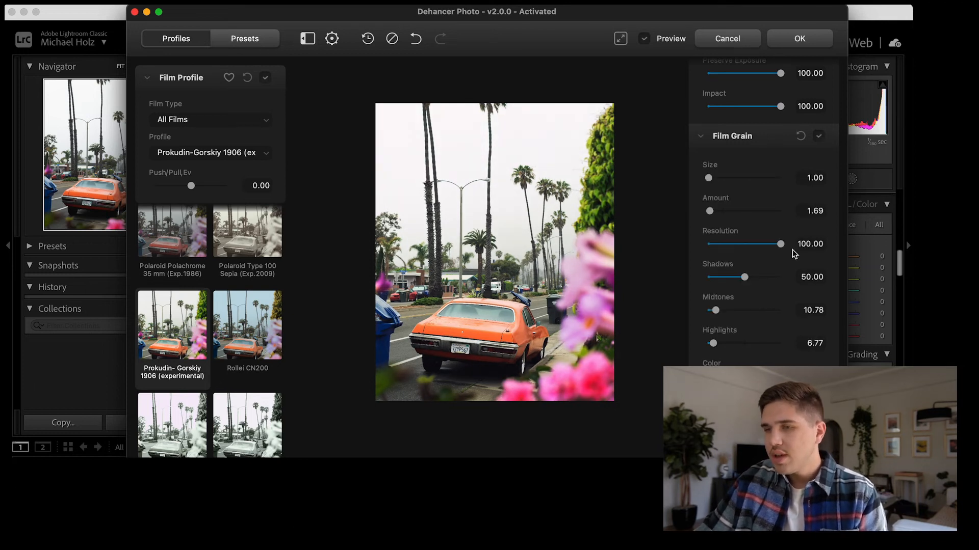
# Enable the Halation effect and turn on its Mask Mode
pyautogui.scroll(-10, 744, 235)
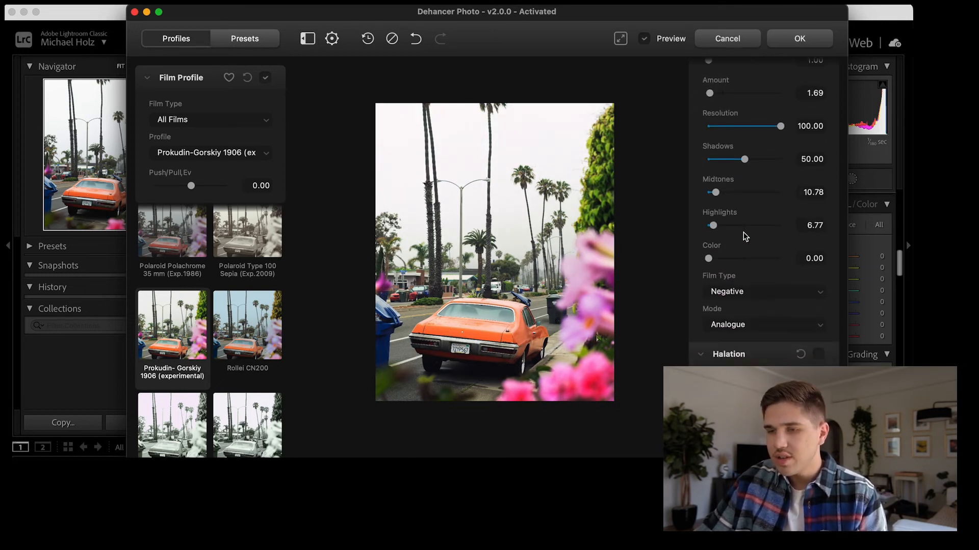
pyautogui.scroll(-3, 791, 192)
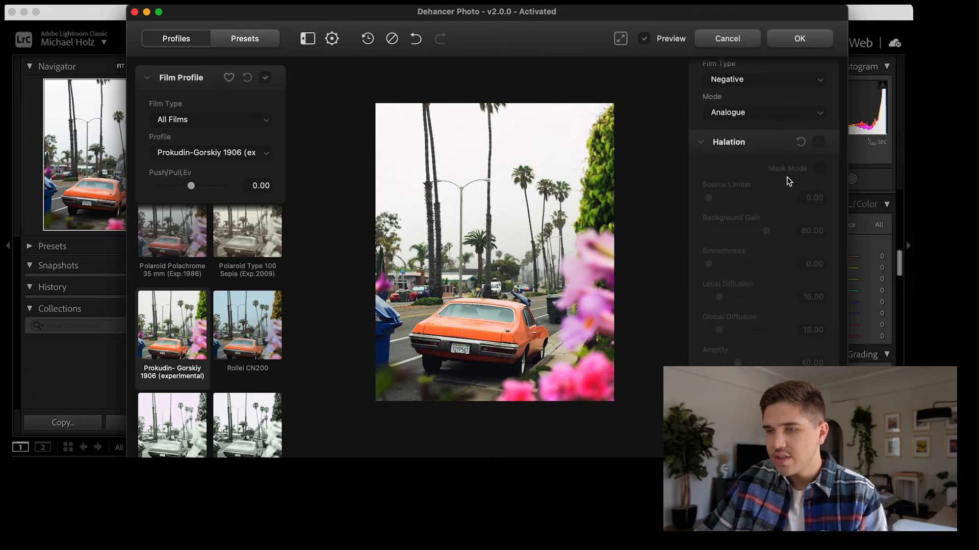
pyautogui.click(819, 142)
pyautogui.scroll(-2, 774, 196)
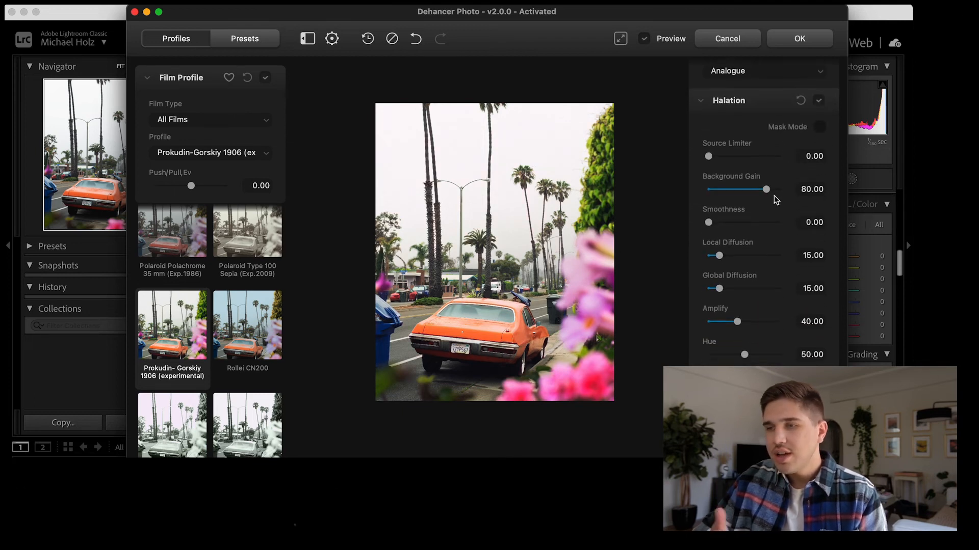
pyautogui.click(820, 116)
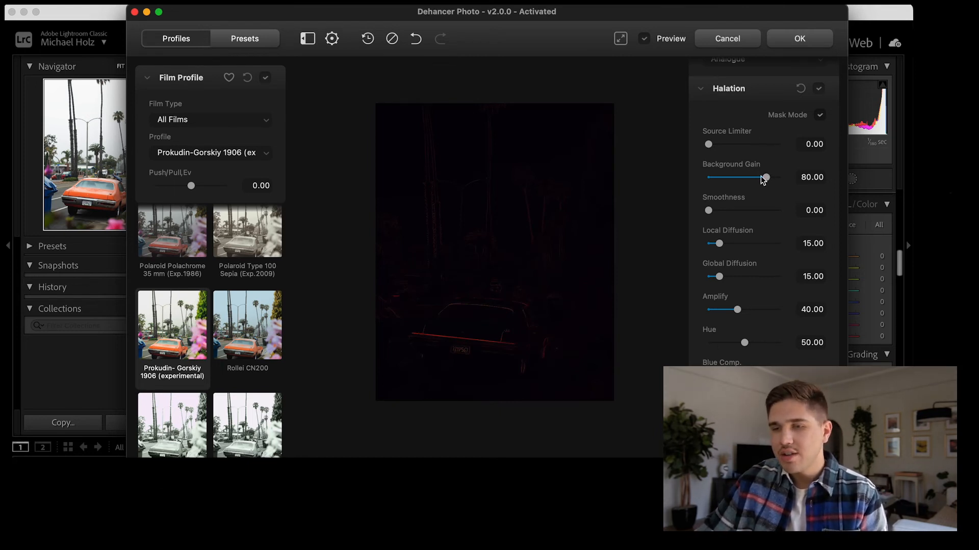
# Set Halation's Background Gain to 23.40, Local Diffusion to 10.64 and Global Diffusion to 12.61, with Mask Mode switched off at the end
pyautogui.moveTo(761, 175); pyautogui.dragTo(726, 183)
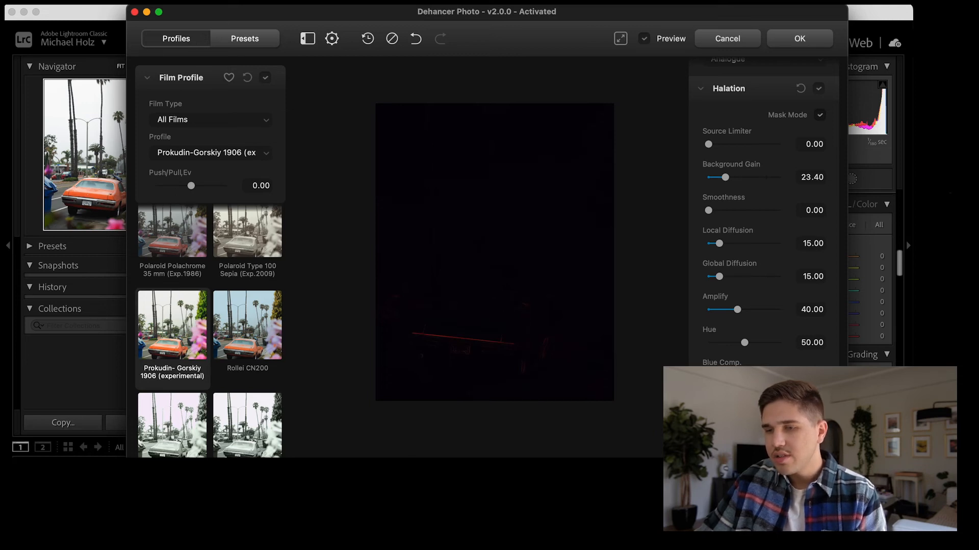
pyautogui.moveTo(721, 248); pyautogui.dragTo(718, 280)
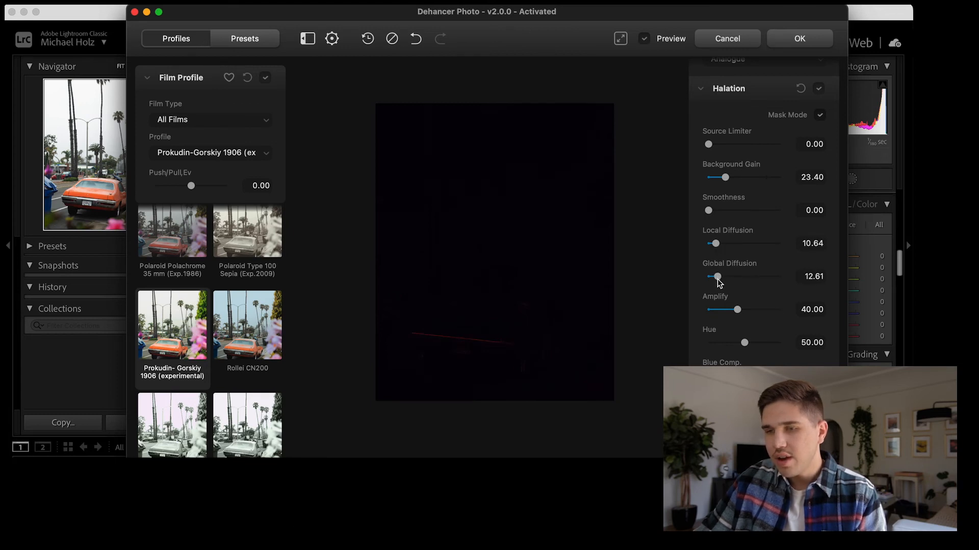
pyautogui.click(819, 115)
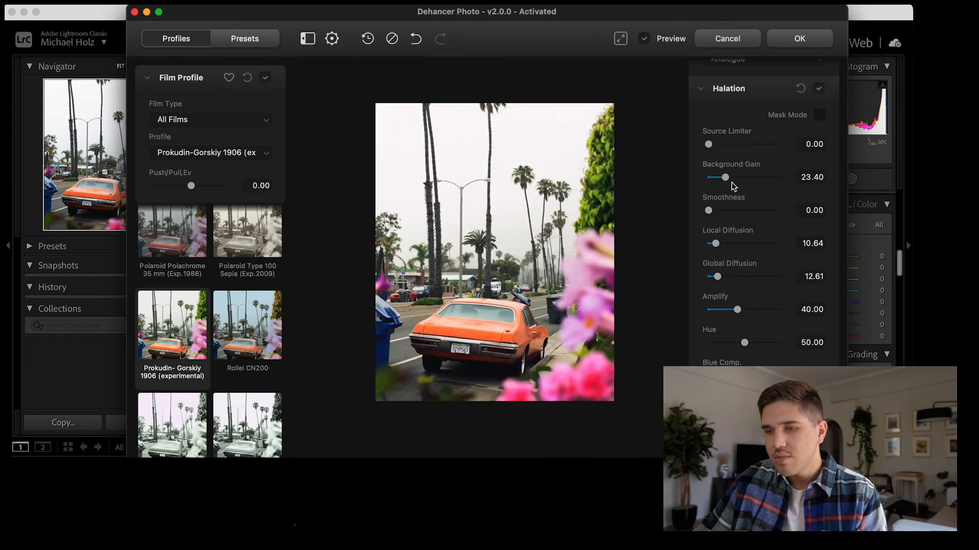
# Examine the halation up close on the car's trunk, chrome bumper and surroundings
pyautogui.scroll(5, 494, 324)
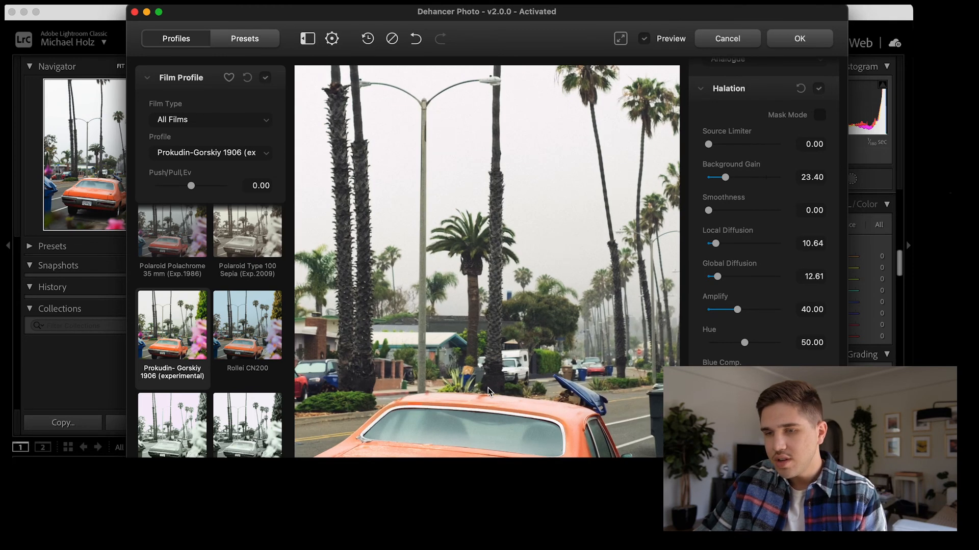
pyautogui.scroll(5, 435, 216)
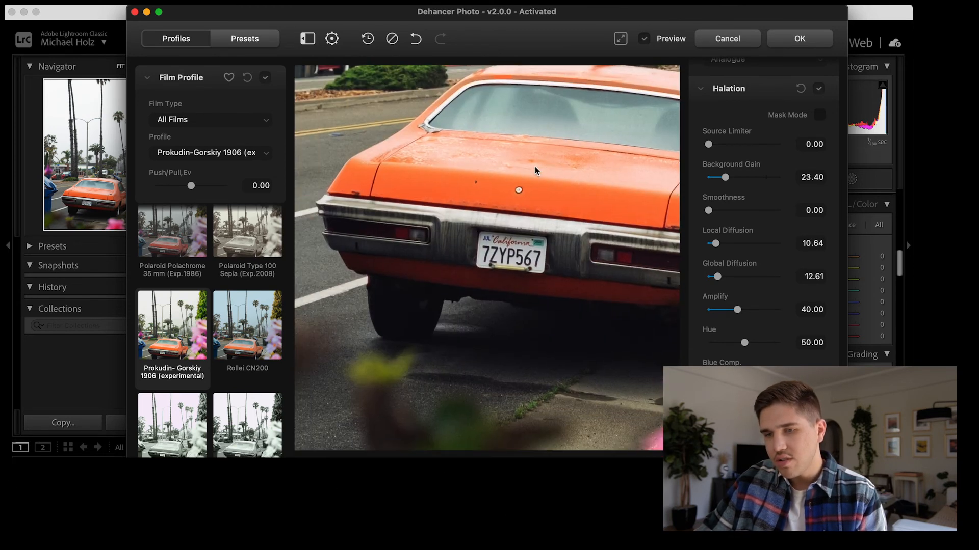
pyautogui.scroll(1, 454, 190)
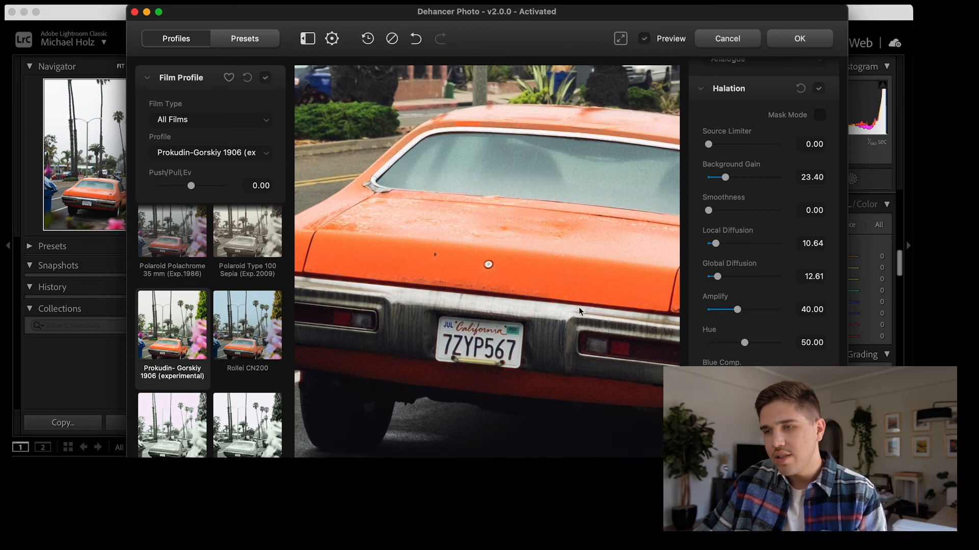
pyautogui.scroll(-5, 371, 292)
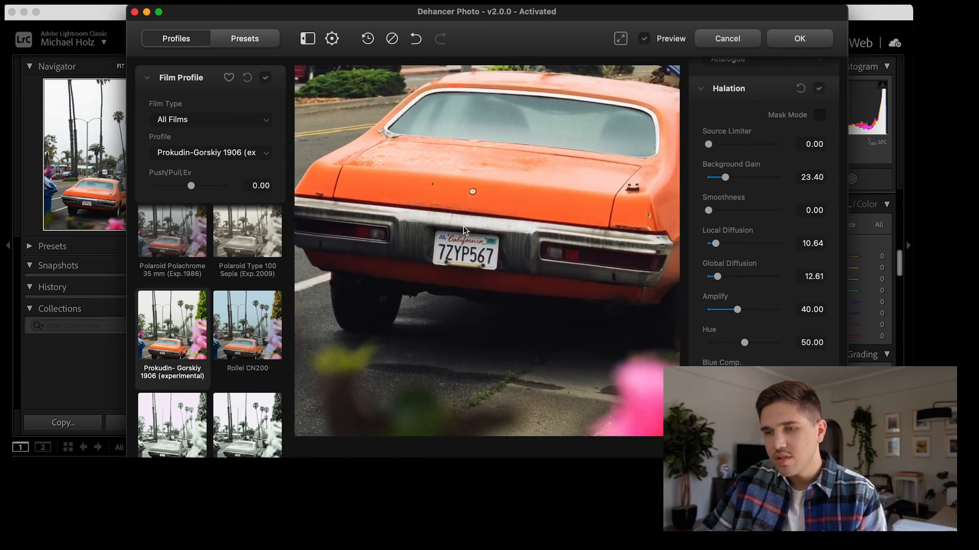
pyautogui.scroll(-2, 517, 139)
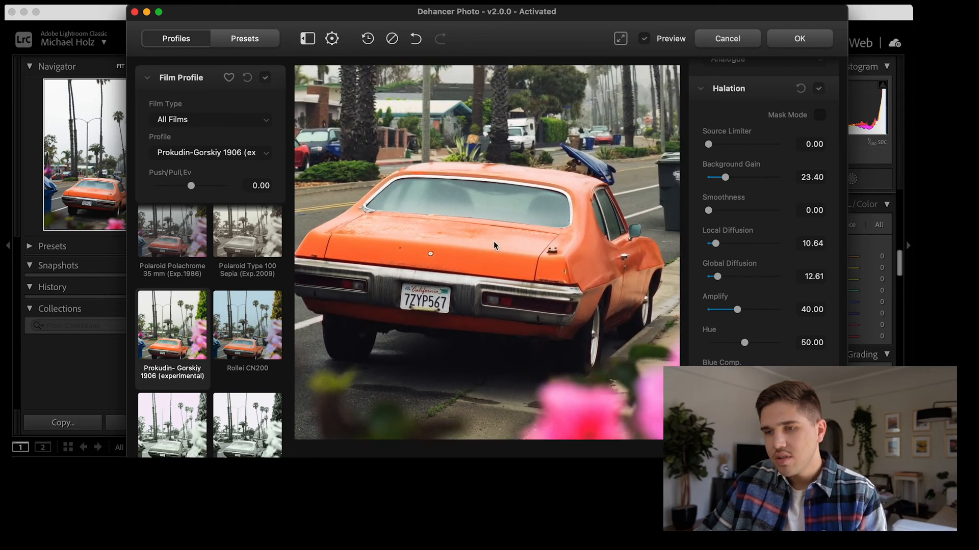
# Compare the car with and without Halation, ending with the whole photo in view
pyautogui.click(818, 90)
pyautogui.click(819, 89)
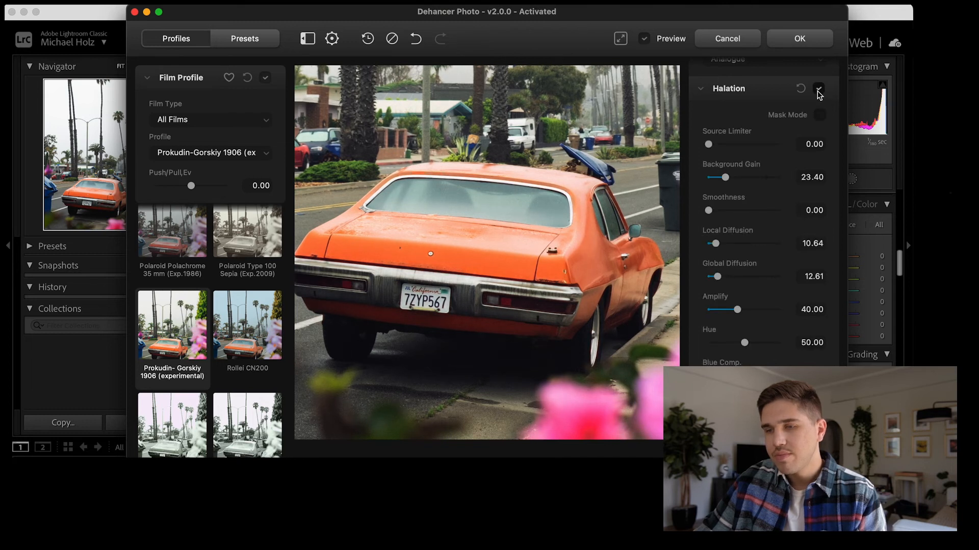
pyautogui.click(819, 89)
pyautogui.click(818, 90)
pyautogui.scroll(-3, 491, 360)
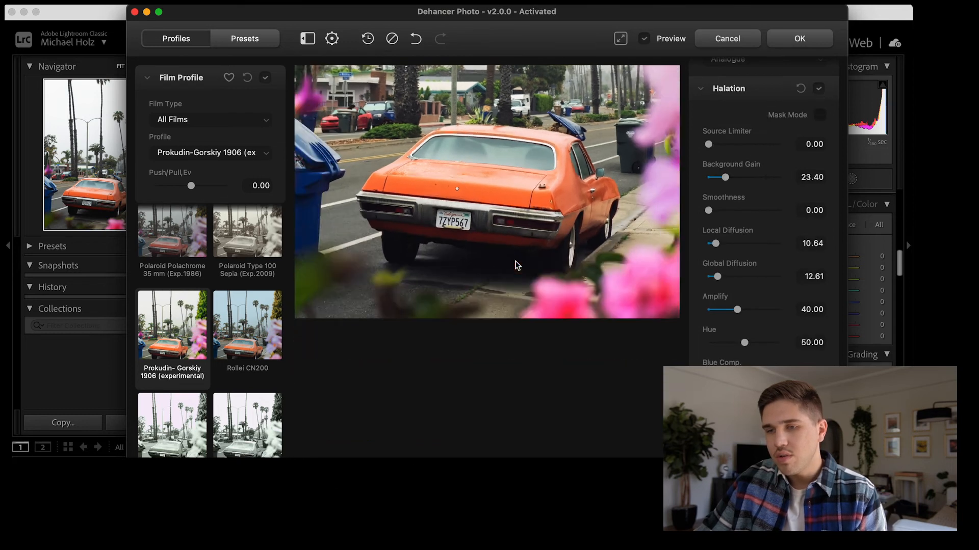
pyautogui.scroll(-3, 490, 361)
pyautogui.moveTo(469, 238); pyautogui.dragTo(456, 300)
pyautogui.scroll(2, 455, 300)
pyautogui.scroll(-1, 455, 299)
pyautogui.moveTo(493, 347); pyautogui.dragTo(484, 318)
# Set the Print Exposure to -0.01 and Tonal Contrast to 0.81
pyautogui.scroll(10, 769, 318)
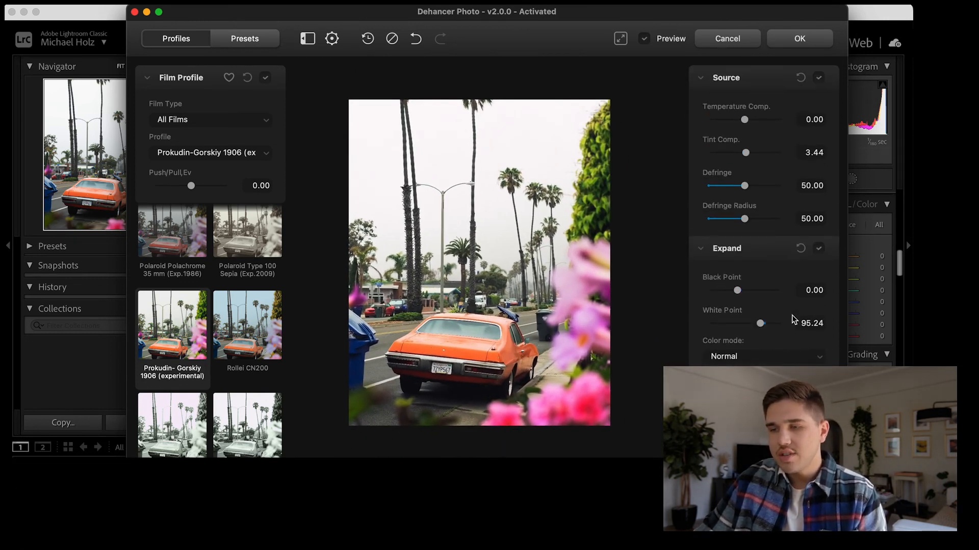
pyautogui.scroll(-2, 773, 178)
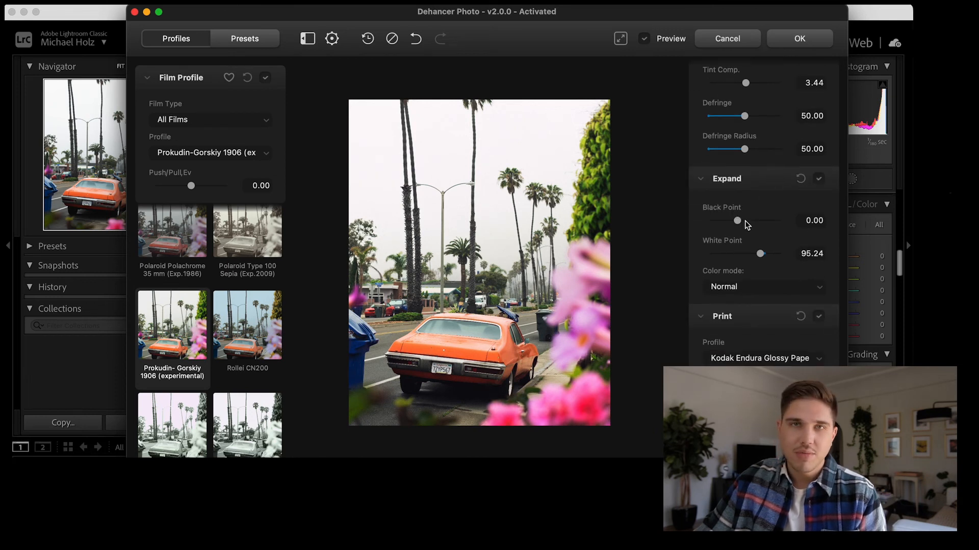
pyautogui.scroll(-3, 741, 227)
pyautogui.scroll(-3, 741, 228)
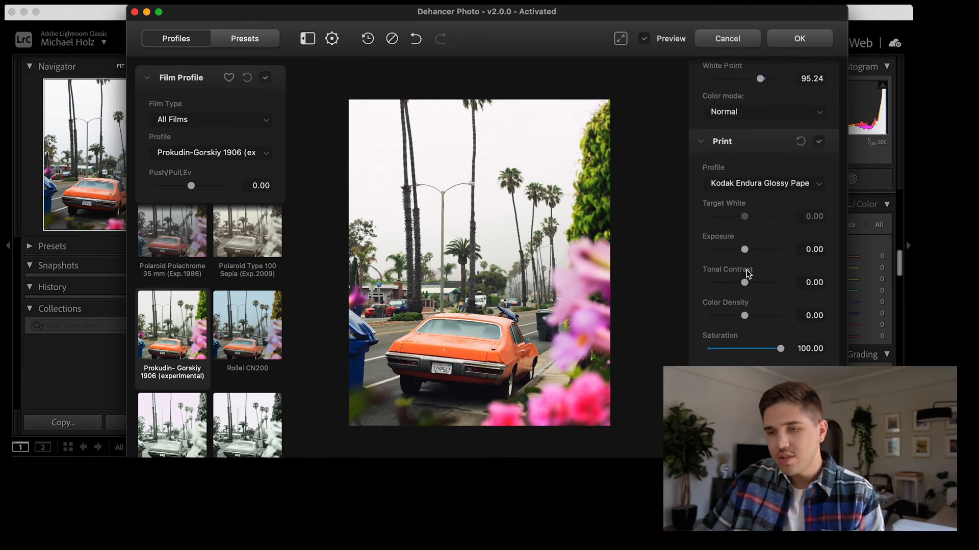
pyautogui.moveTo(745, 253); pyautogui.dragTo(745, 282)
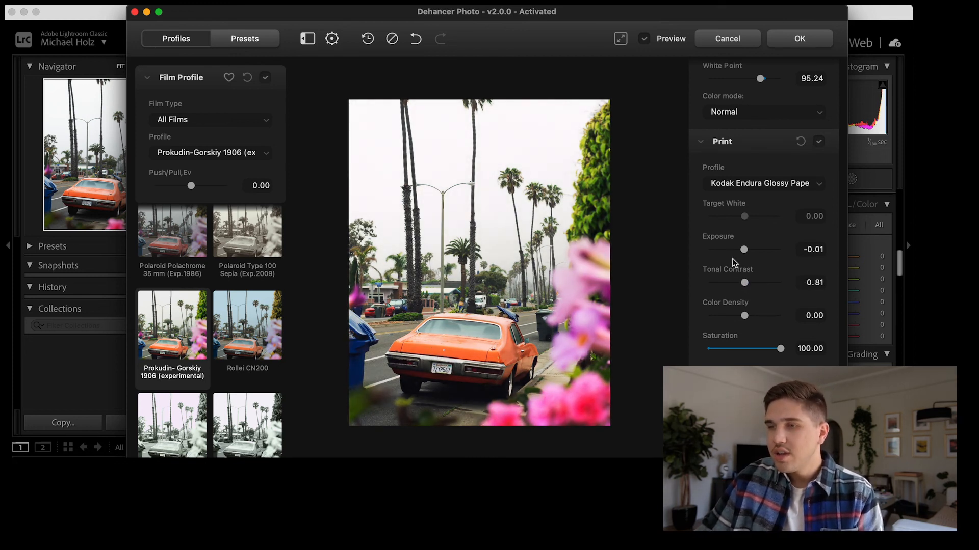
# Review the adjustment groups from Source to Bloom and the saved presets, and apply the Dehancer edit to the photo
pyautogui.scroll(4, 780, 305)
pyautogui.scroll(5, 781, 304)
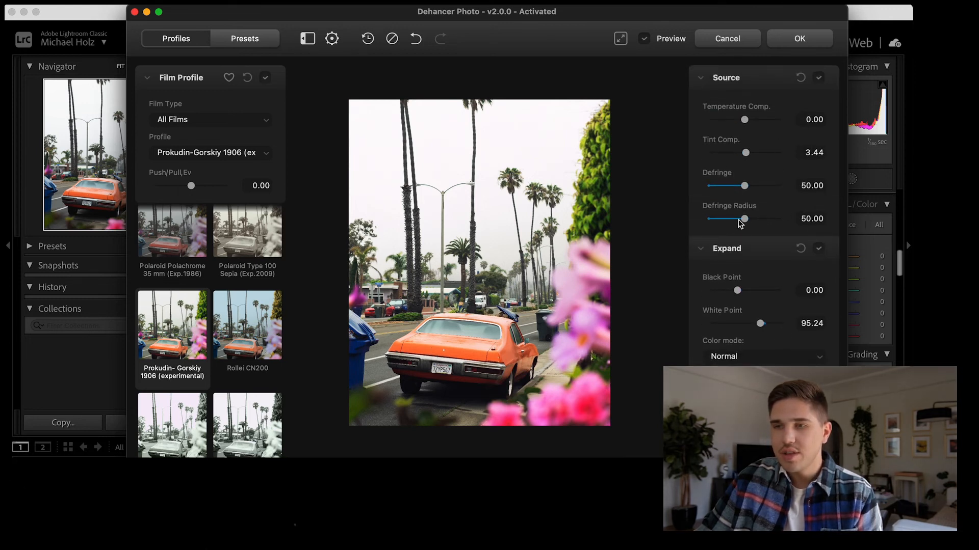
pyautogui.scroll(-20, 743, 183)
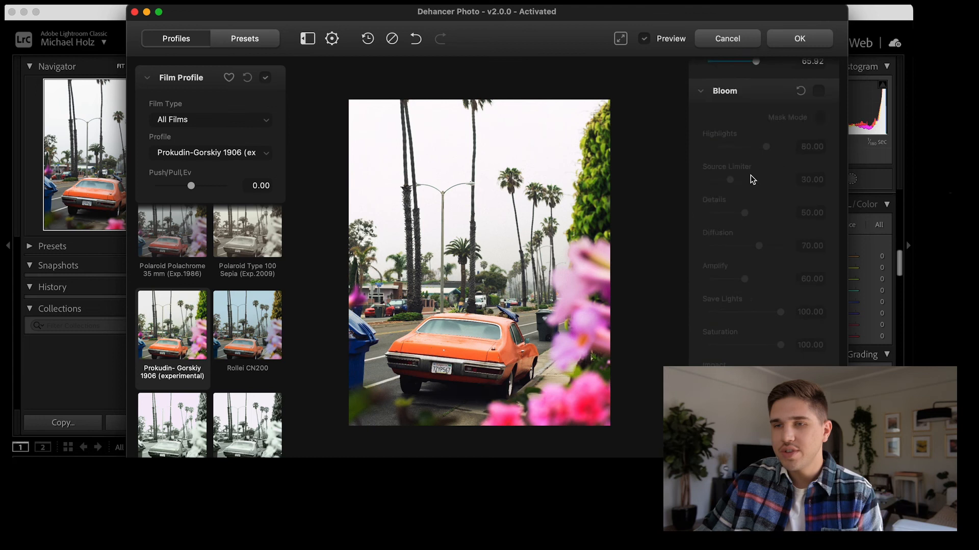
pyautogui.scroll(20, 757, 295)
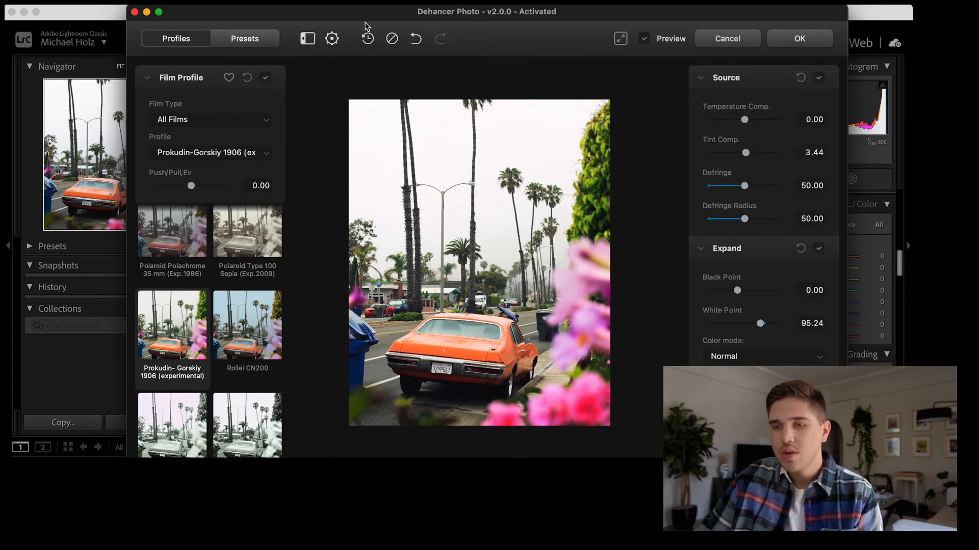
pyautogui.click(253, 42)
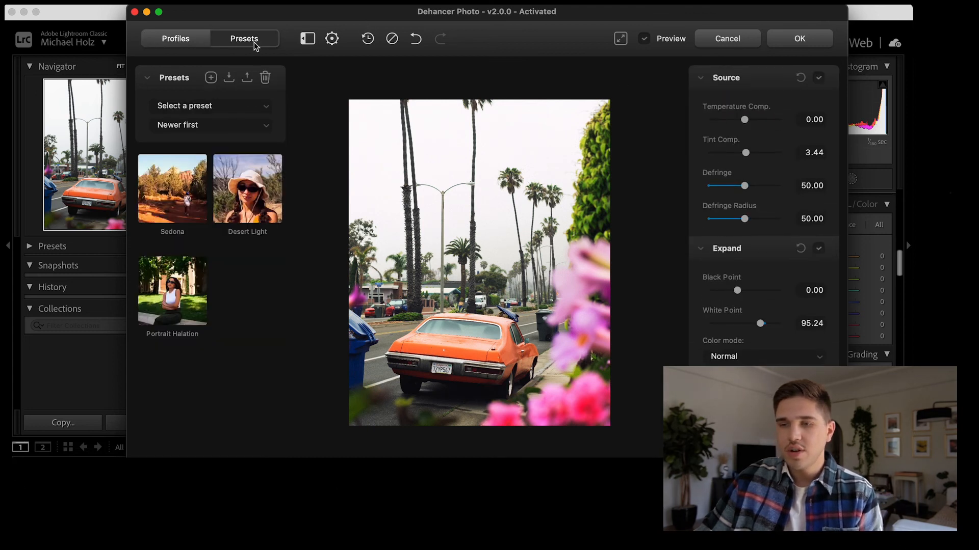
pyautogui.click(199, 44)
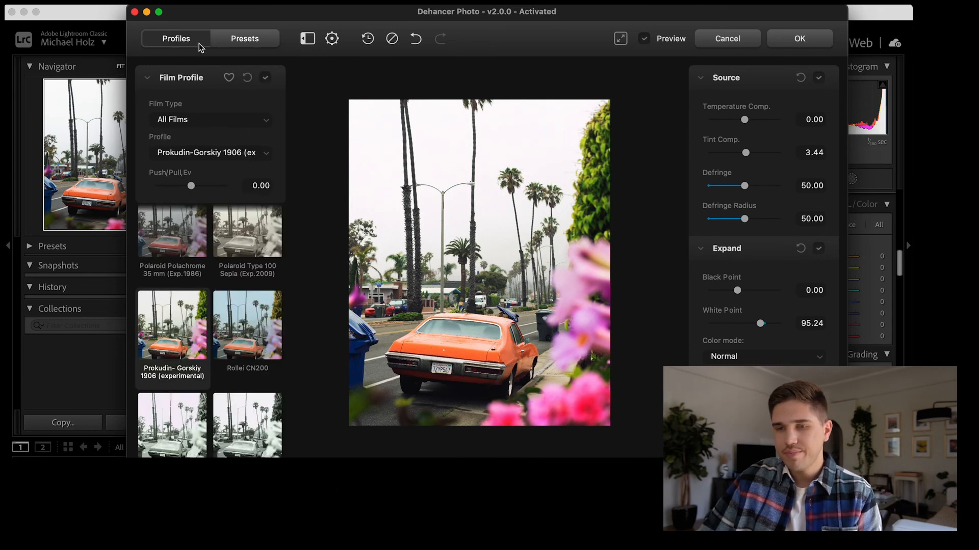
pyautogui.click(810, 36)
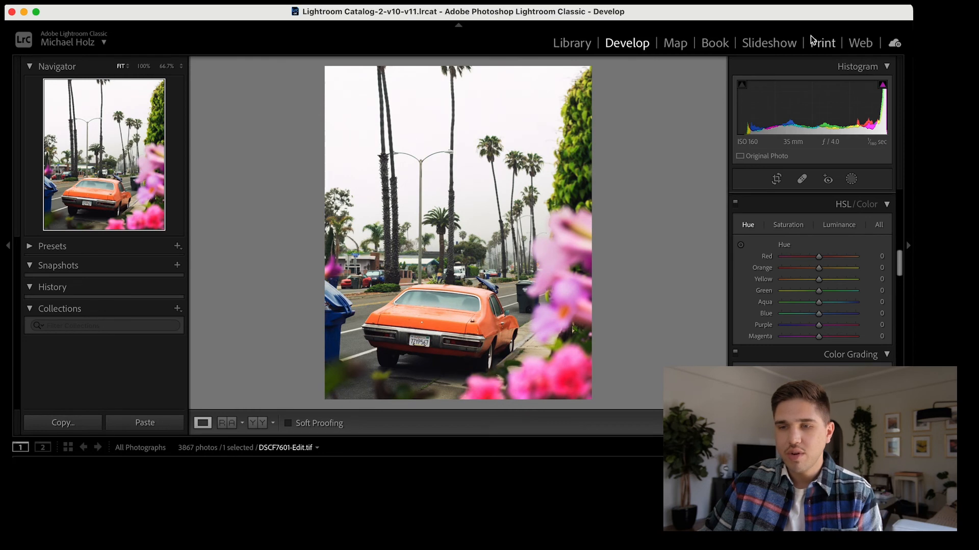
# Compare the edited DSCF7601-Edit.tif with the original DSCF7601.RAF by alternating between them in Lightroom
pyautogui.press('Right')
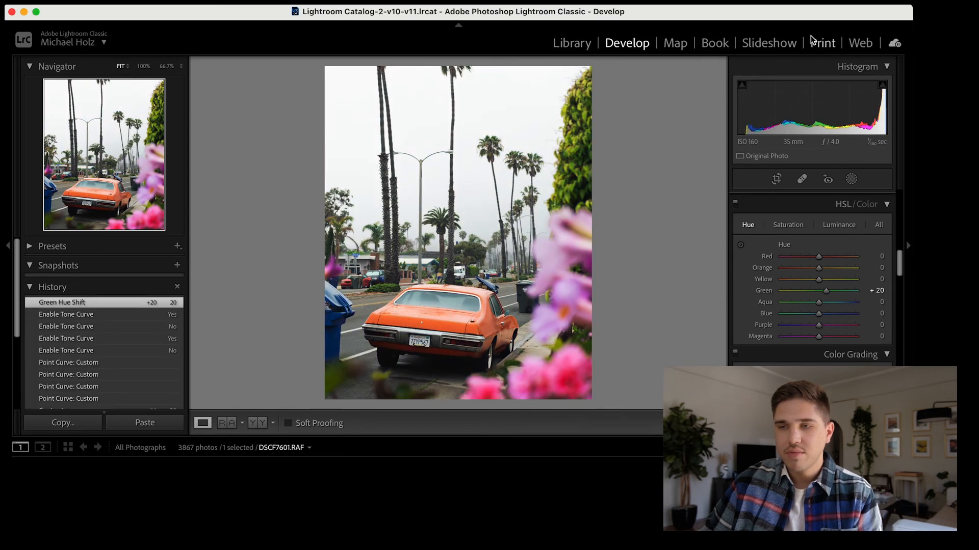
pyautogui.press('Left')
pyautogui.press('Right')
pyautogui.press('Left')
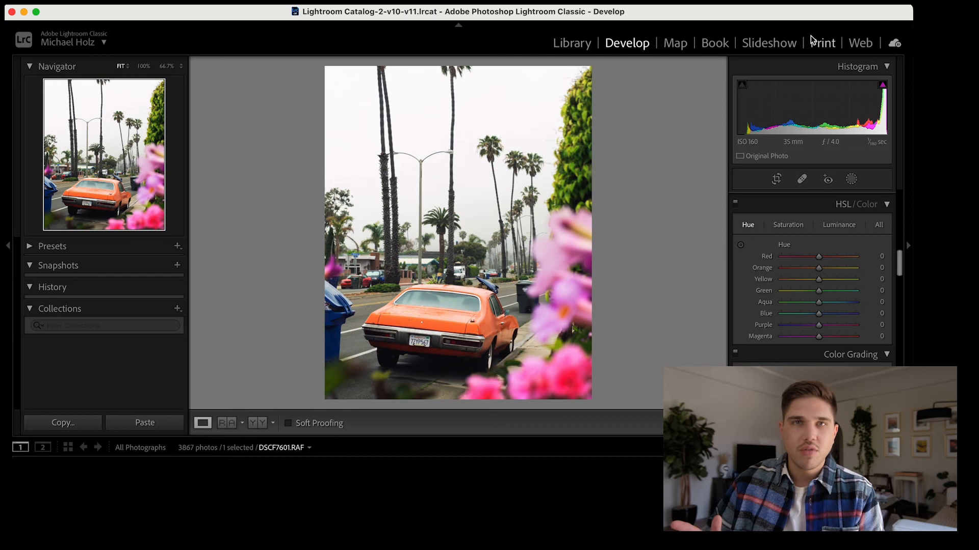
pyautogui.press('Right')
pyautogui.press('Left')
pyautogui.press('Right')
pyautogui.press('Left')
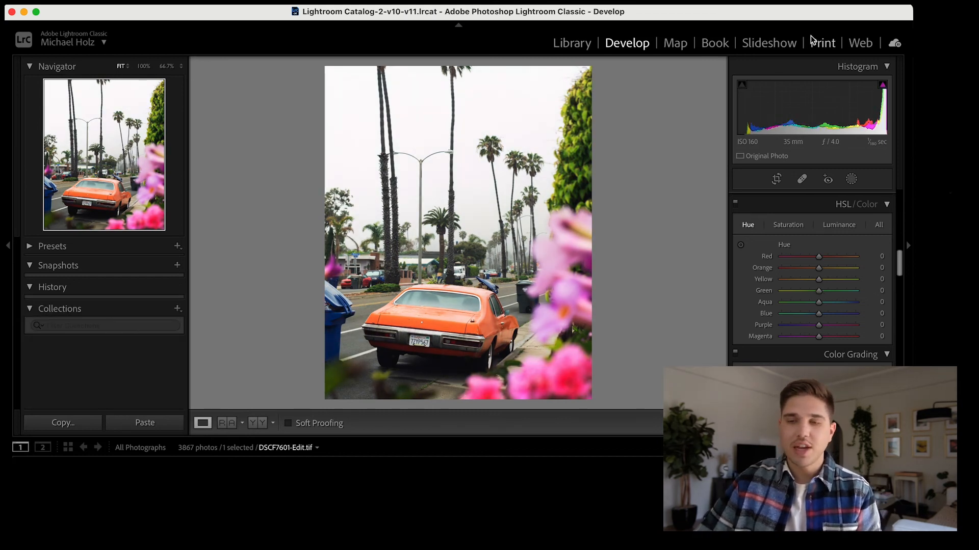